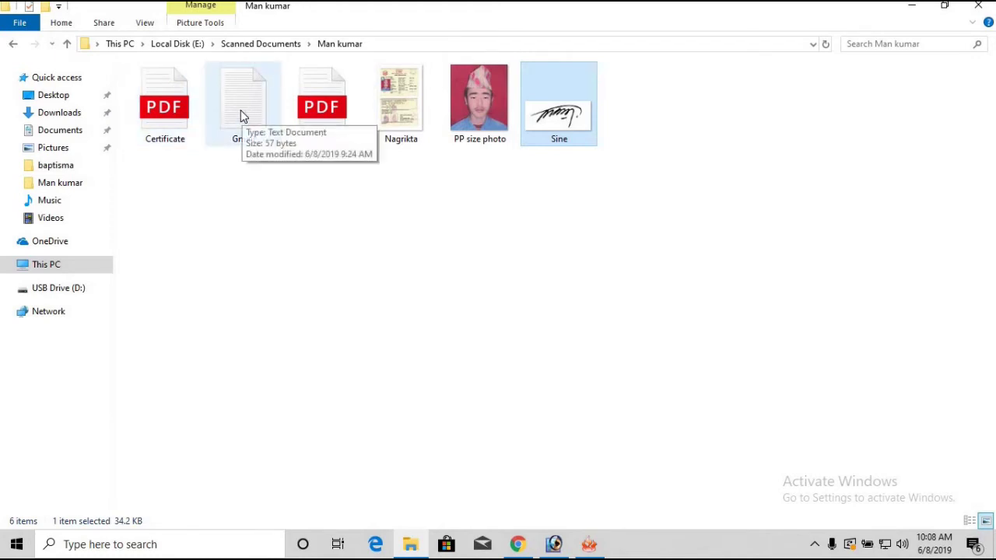
Step: Select the Gmail text file, the Certificate PDF and the markseet PDF in the documents folder
left_click(241, 116)
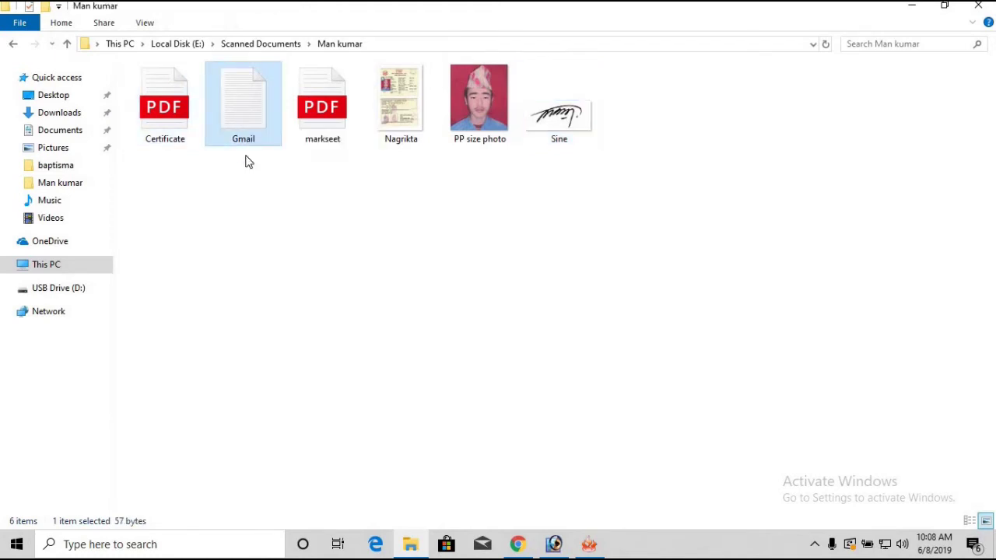
left_click(167, 126)
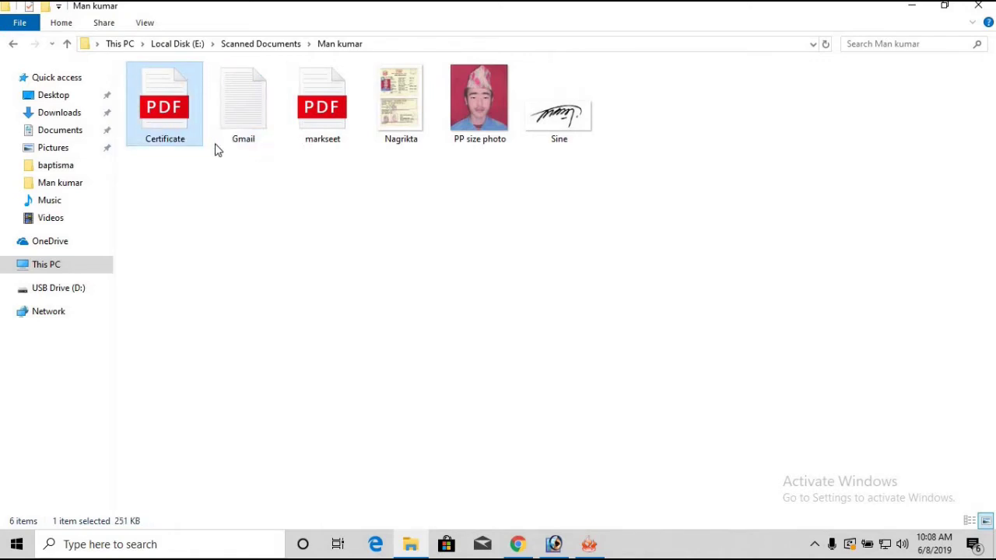
left_click(325, 124)
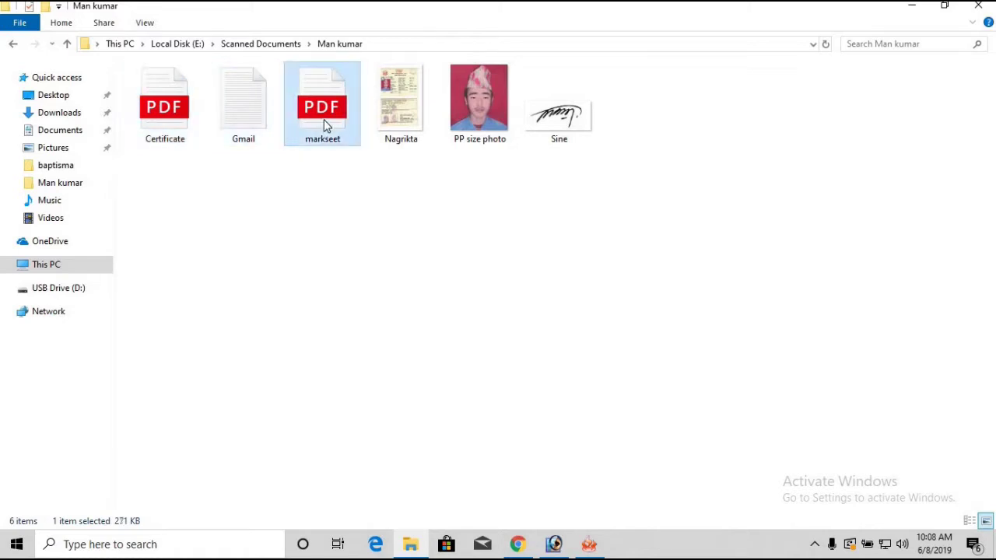
right_click(415, 188)
left_click(372, 174)
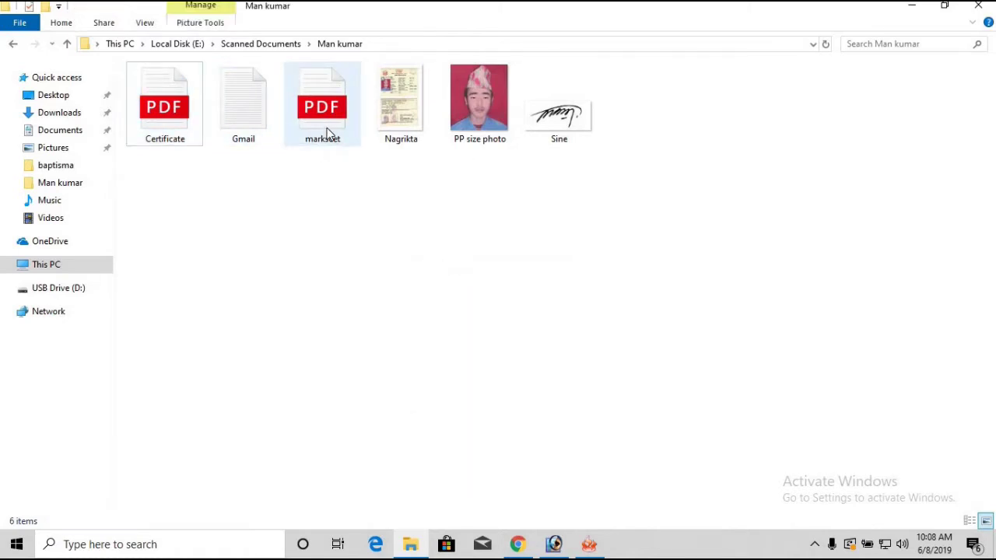
left_click(327, 124)
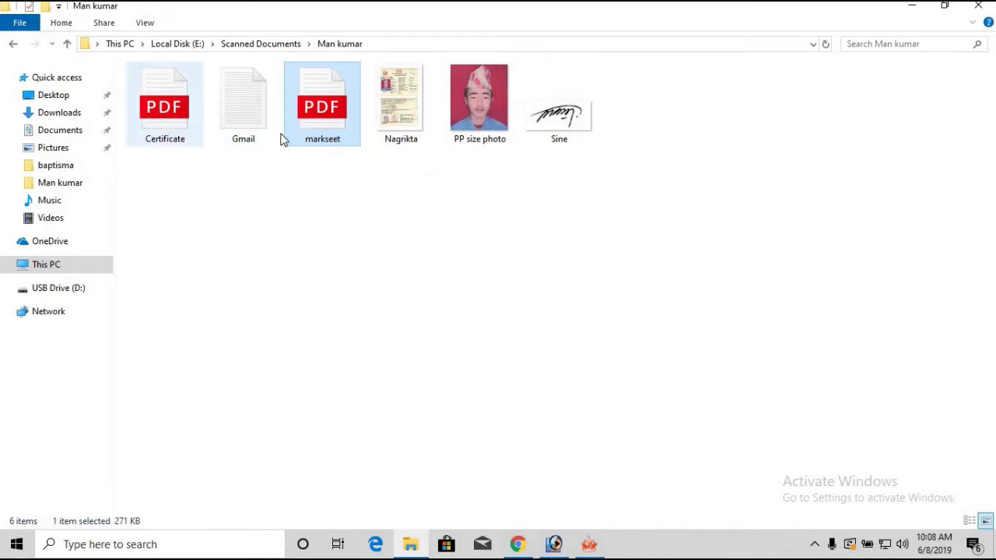
Step: Bring up the JPG to PDF tab in Chrome, keep its language on English, then minimize it
left_click(525, 547)
left_click(86, 11)
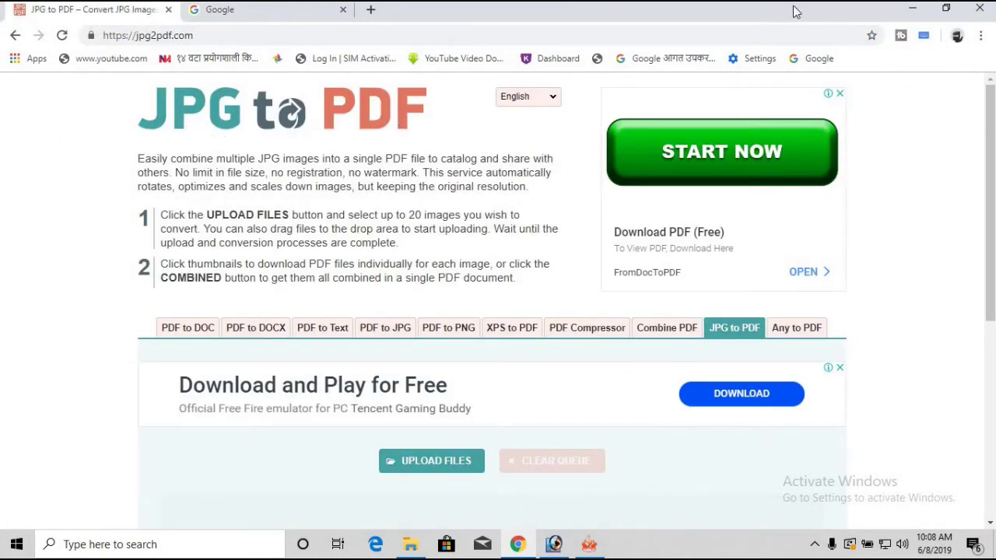
left_click(527, 96)
left_click(494, 116)
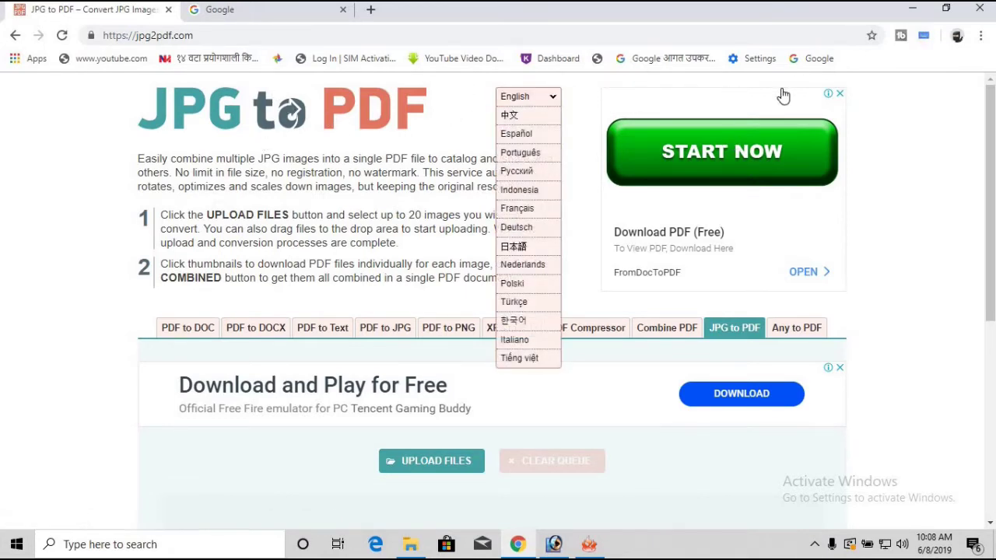
left_click(913, 10)
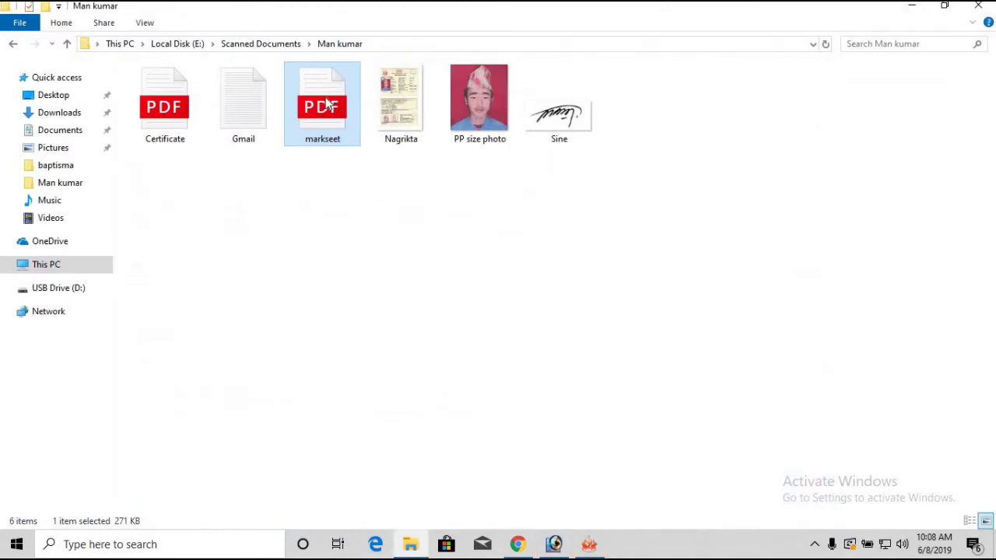
Step: Select the Certificate PDF, PP size photo and markseet PDF, briefly checking the image optimizer
left_click(167, 121)
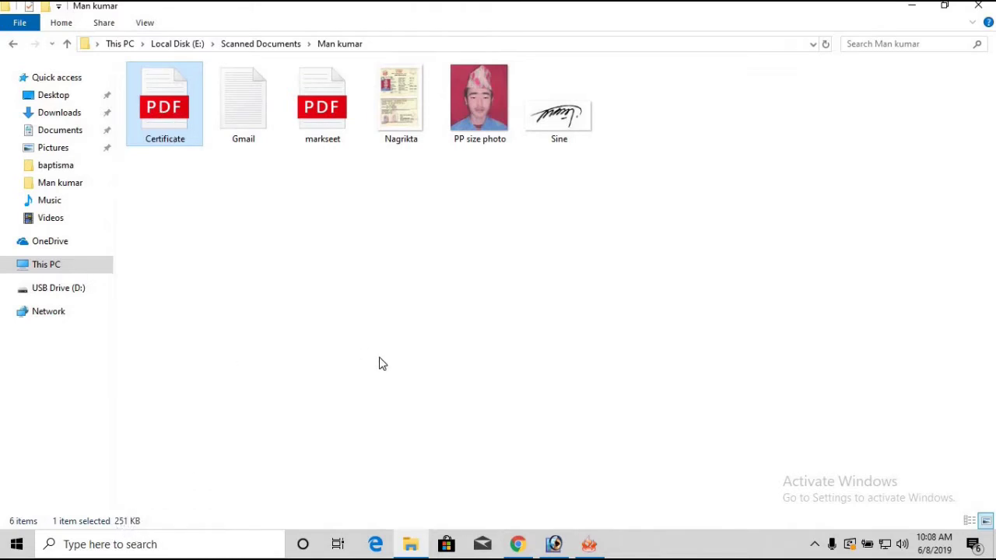
left_click(589, 543)
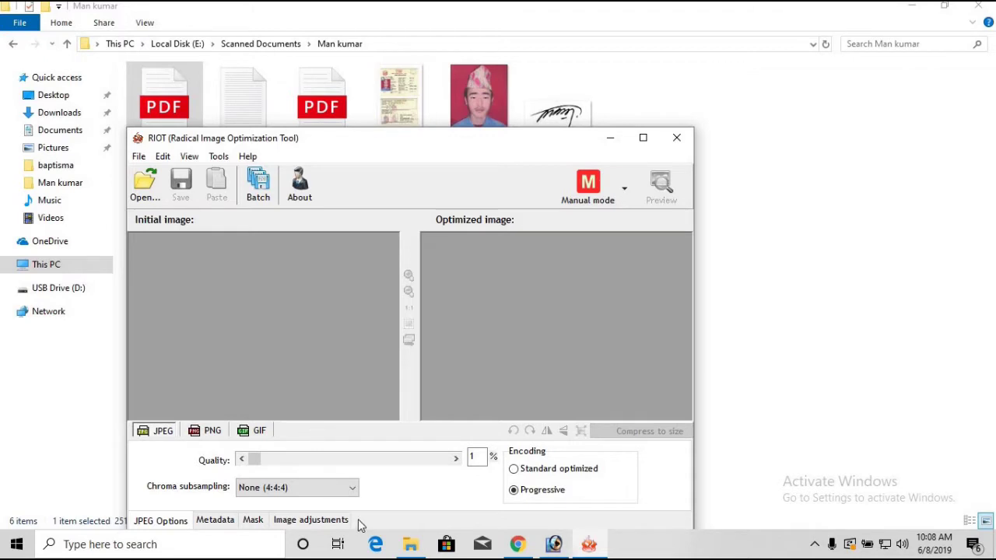
left_click(613, 141)
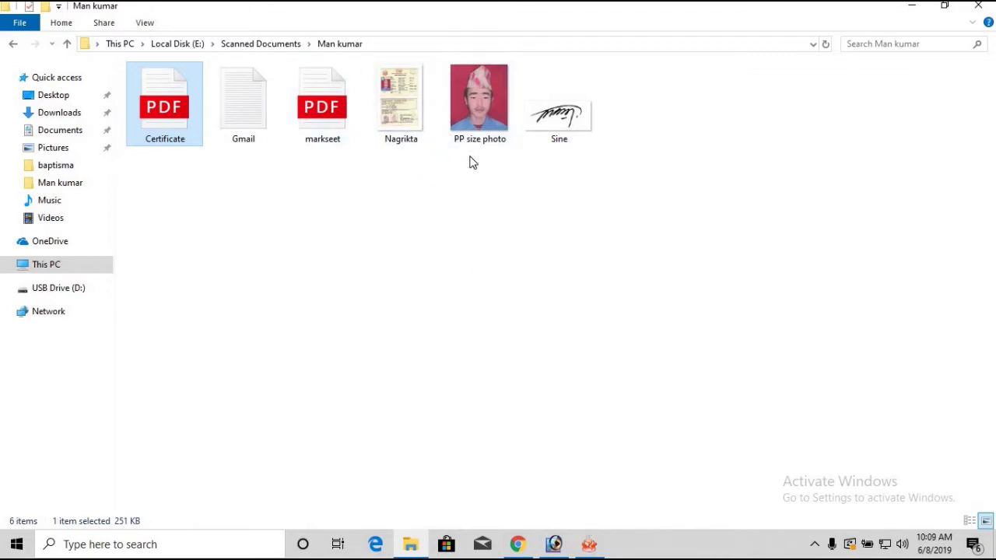
left_click(492, 136)
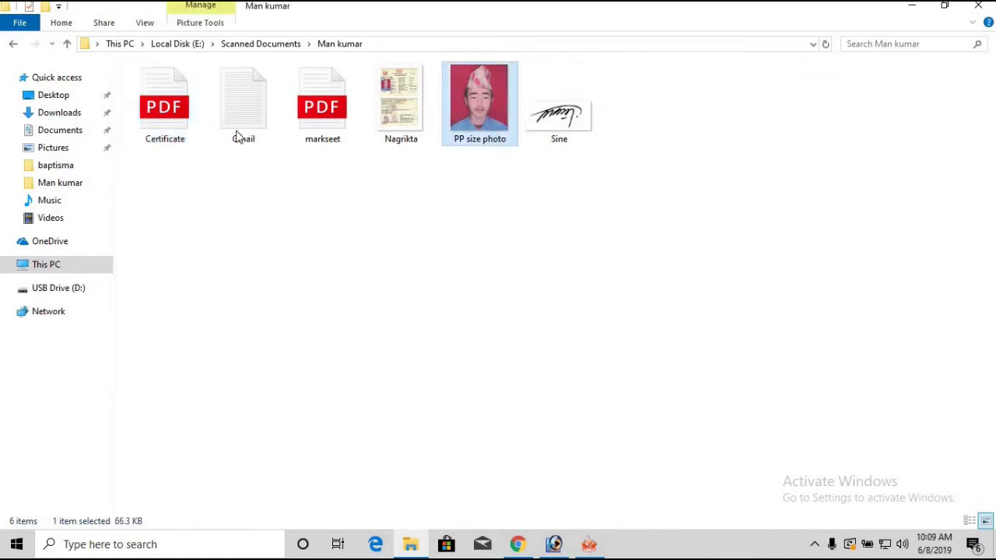
left_click(314, 127)
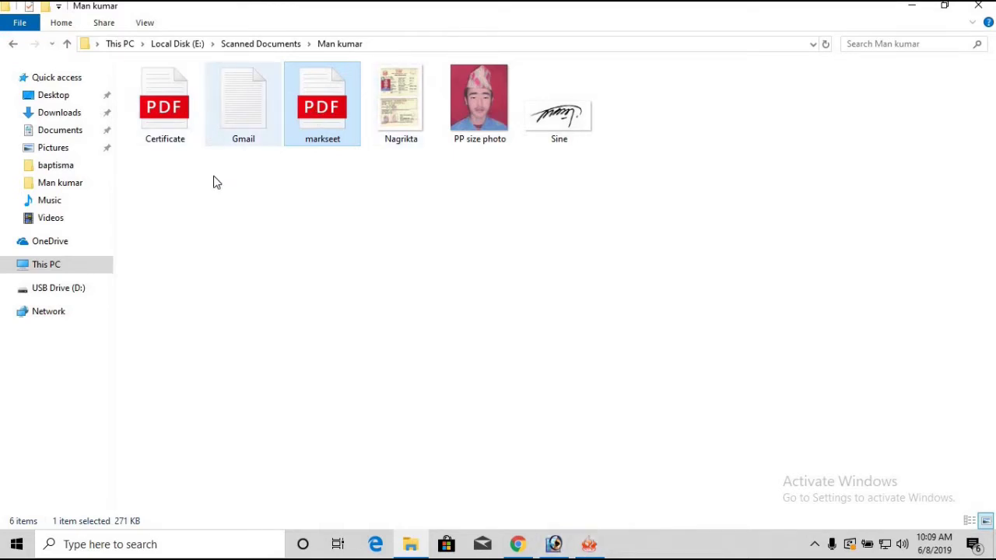
Step: Restore the JPG to PDF page, leave English selected, then minimize Chrome and the folder
left_click(517, 544)
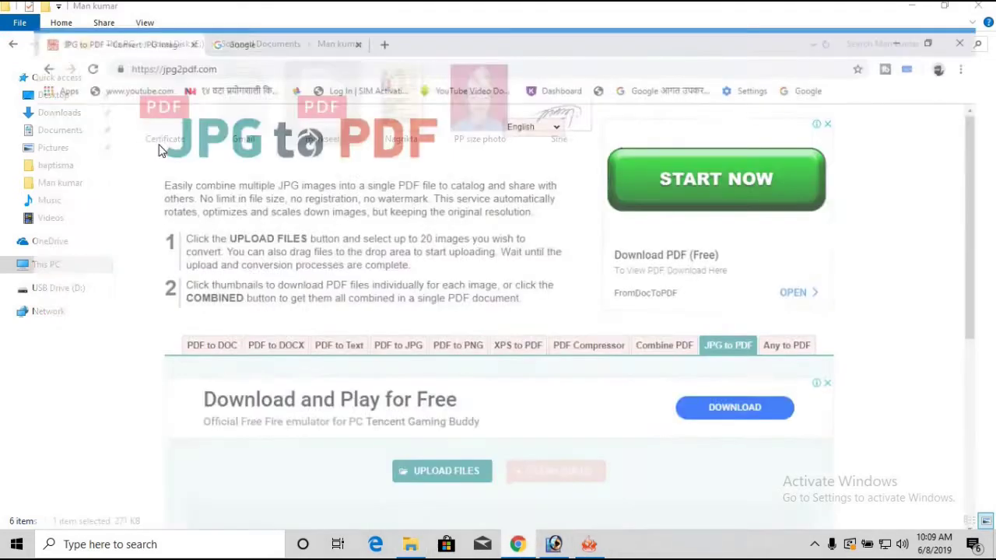
left_click(546, 97)
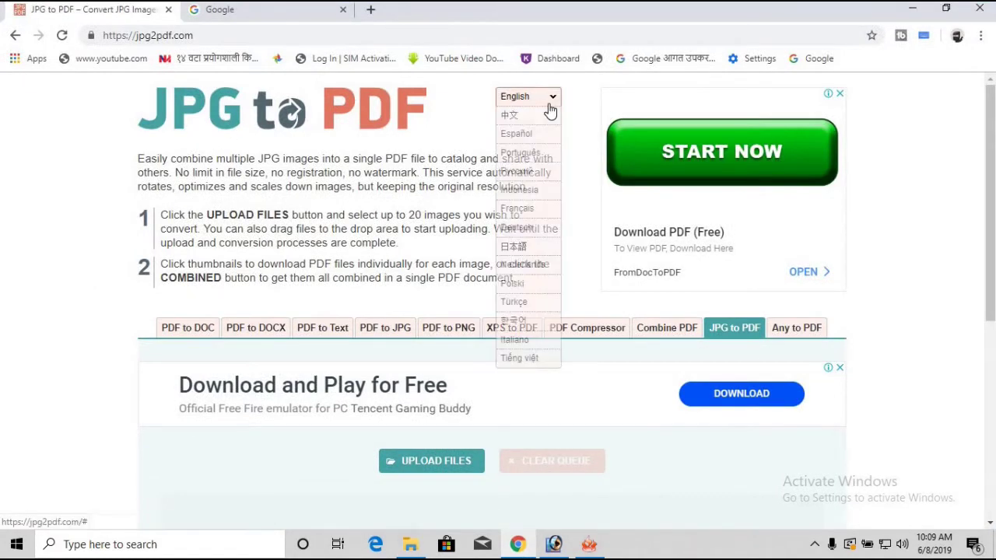
left_click(301, 134)
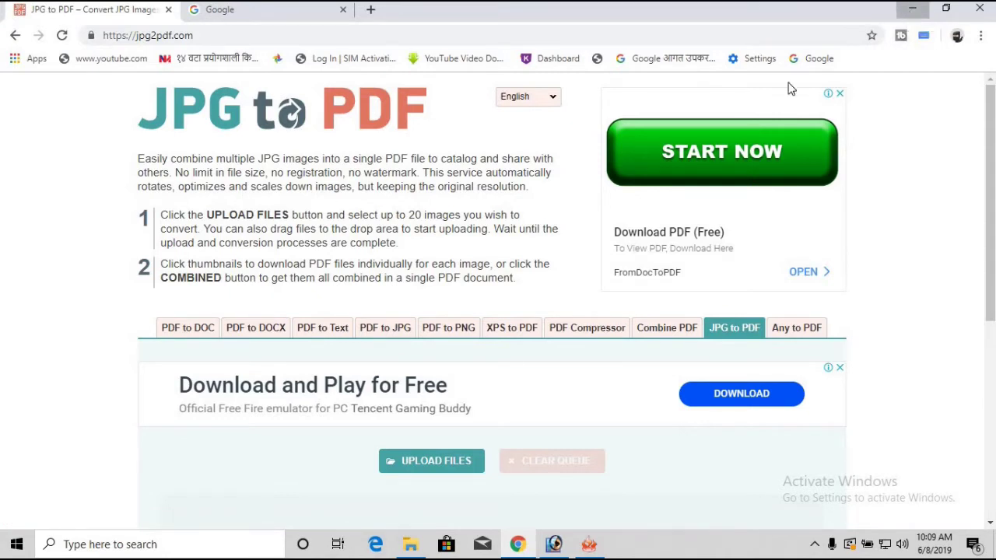
left_click(909, 11)
left_click(911, 11)
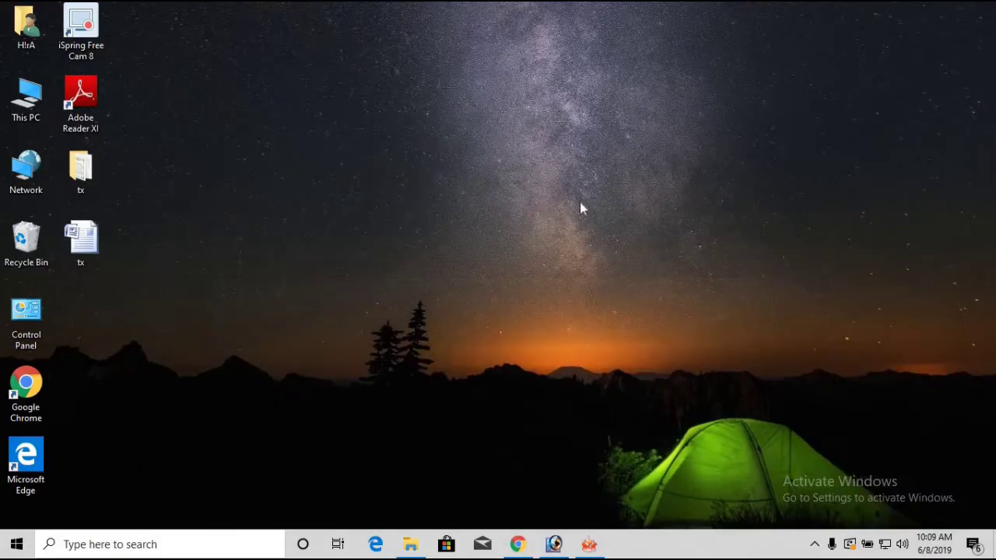
Step: Go to psc.gov.np from the Google tab in Chrome
left_click(517, 544)
left_click(272, 14)
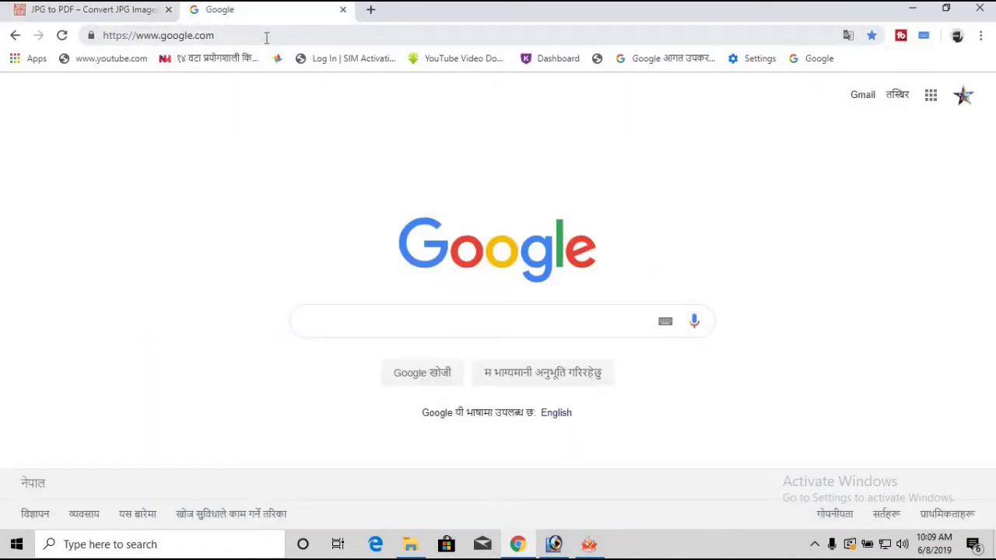
left_click(266, 38)
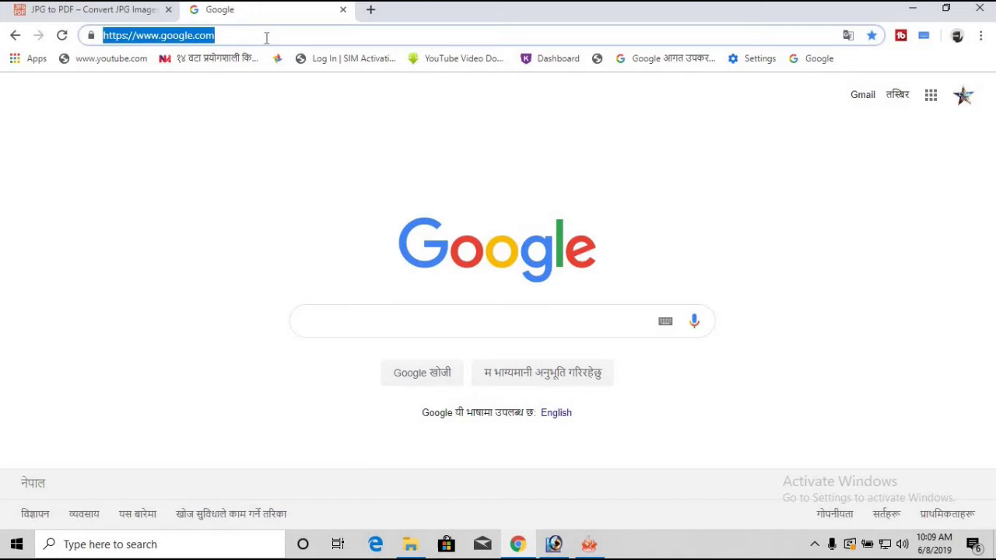
type("d")
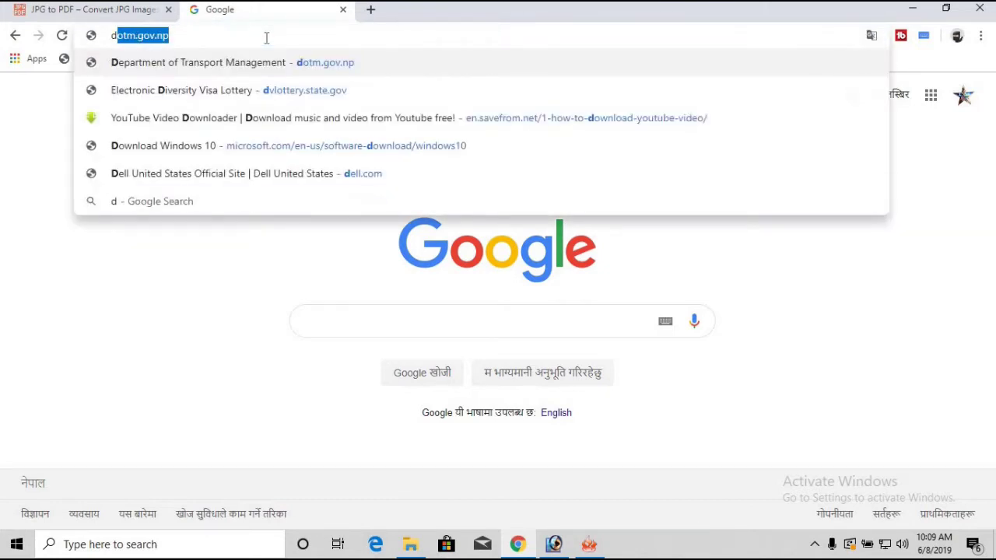
key("BackSpace")
key("BackSpace")
type("psc.gov.")
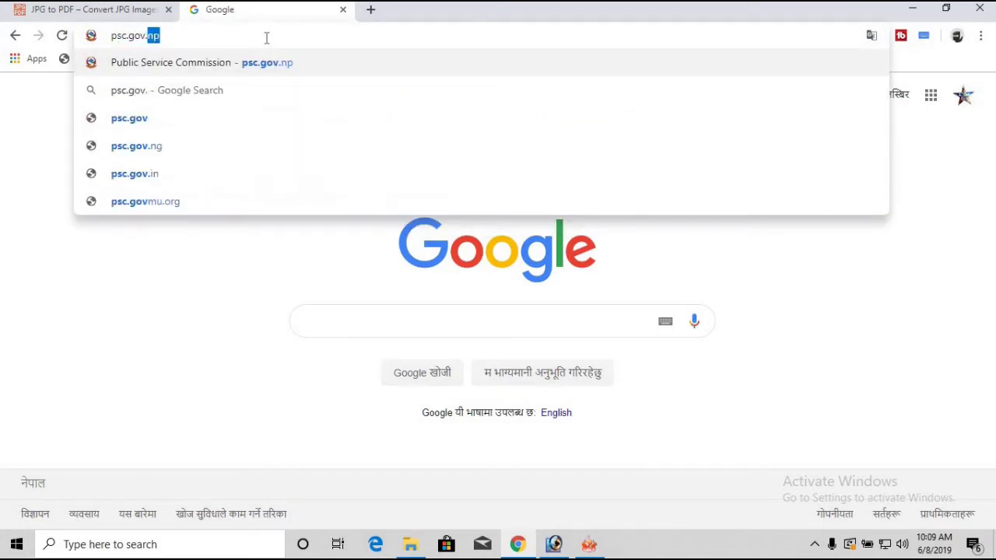
type("np")
key("Return")
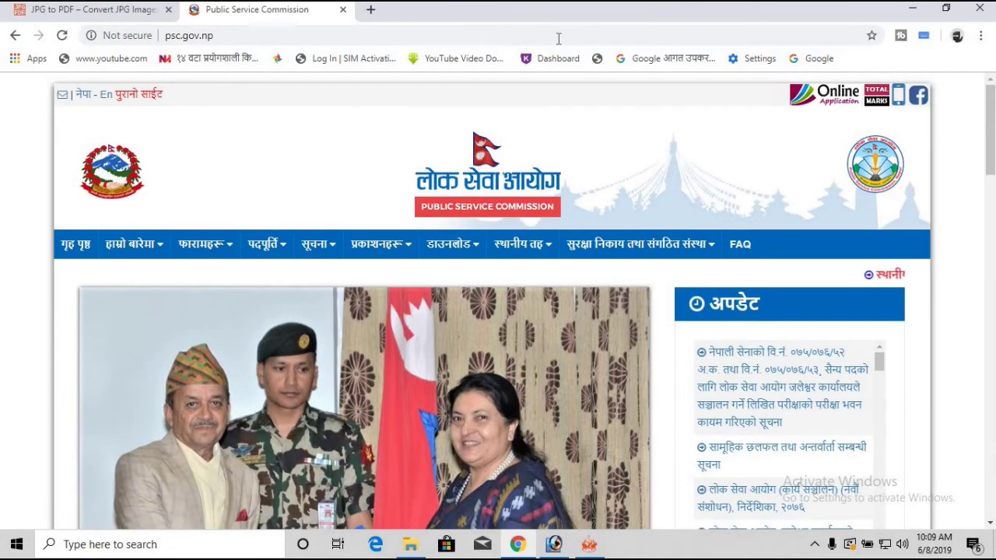
Step: Open the Online Application portal and its Sign Up user registration form
left_click(814, 103)
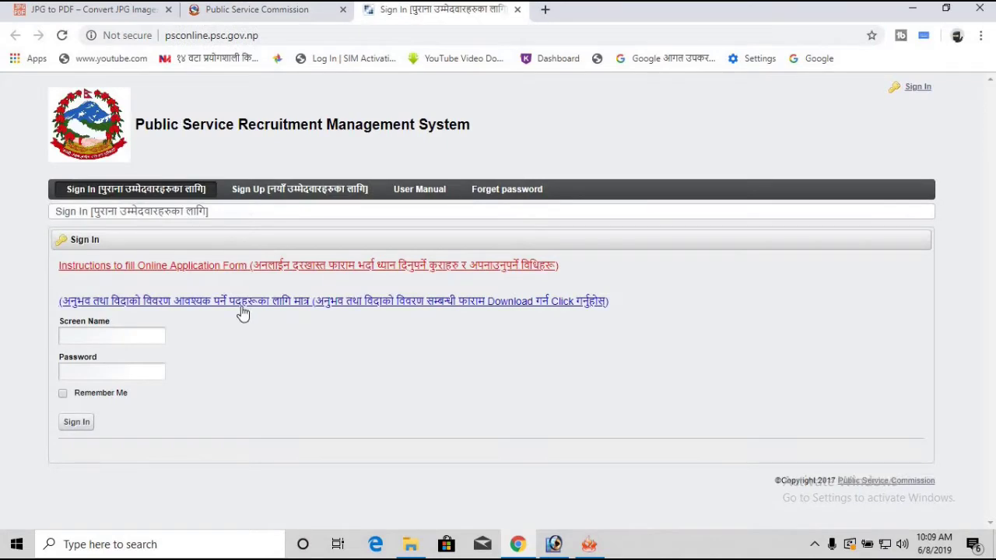
left_click(85, 334)
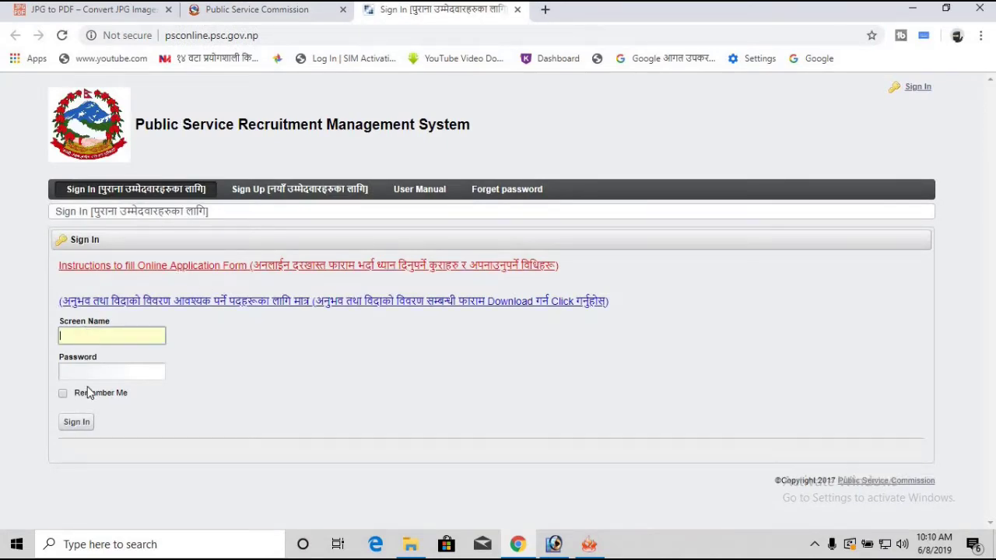
left_click(90, 376)
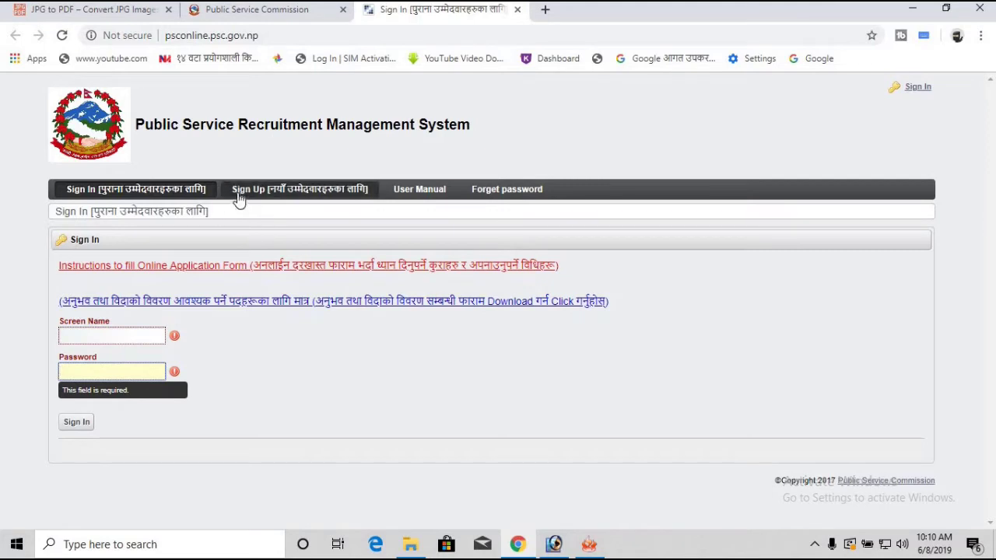
left_click(276, 195)
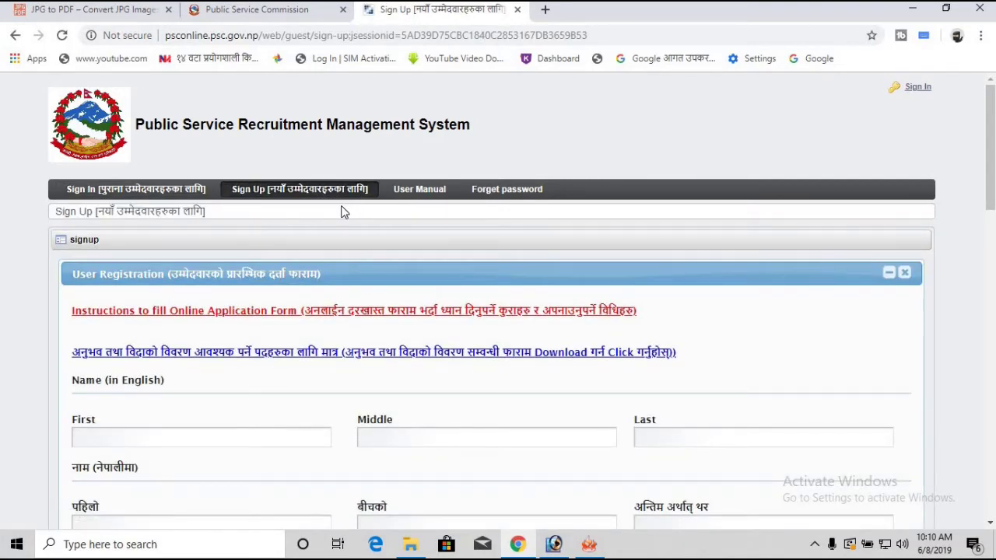
Step: Enter the applicant's first, middle and last names in capitals in the three Name (in English) fields
scroll(203, 242, "down", 2)
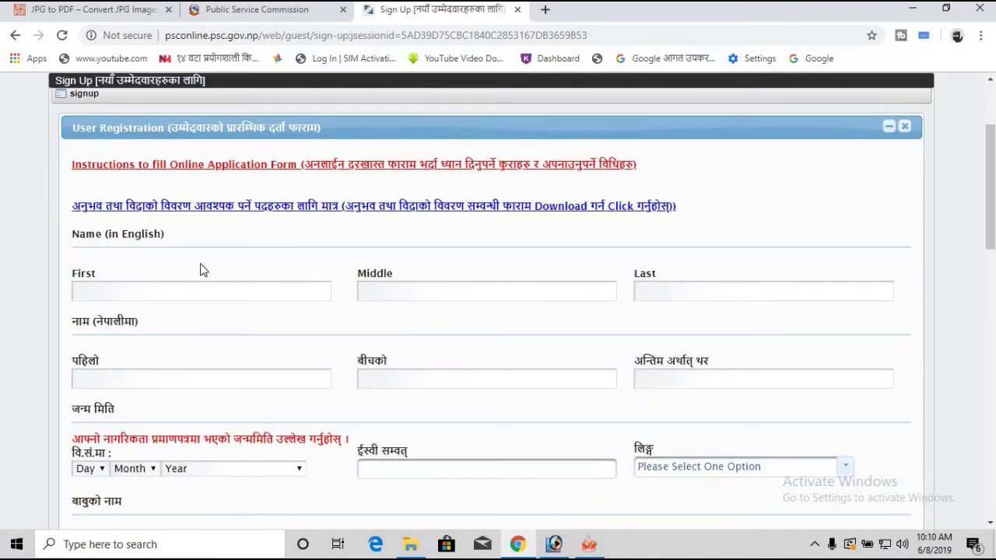
left_click(201, 290)
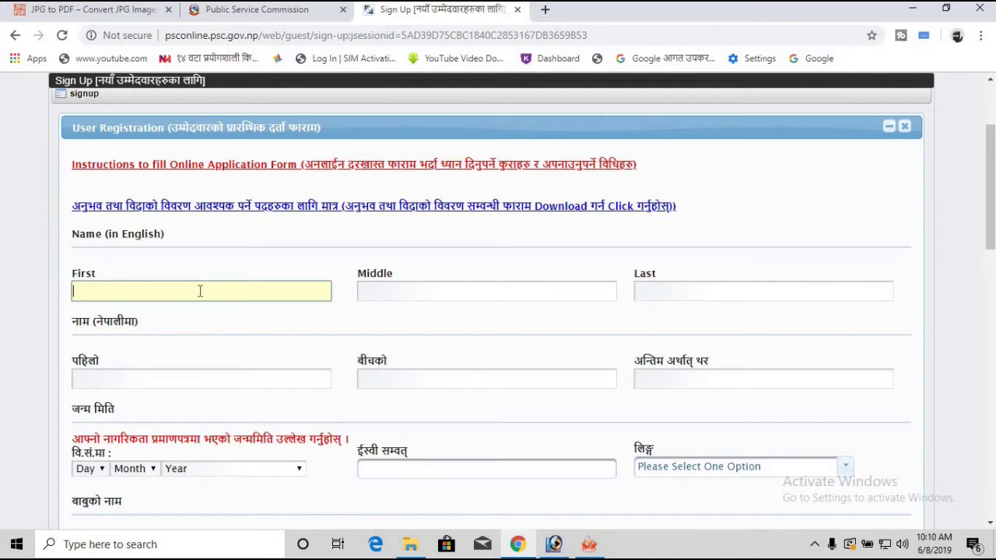
key("Tab")
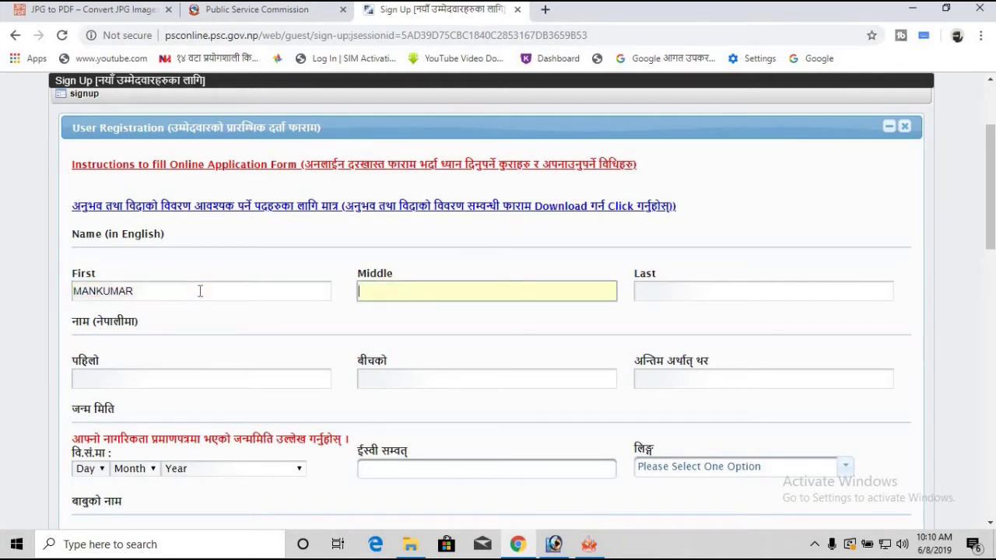
key("Tab")
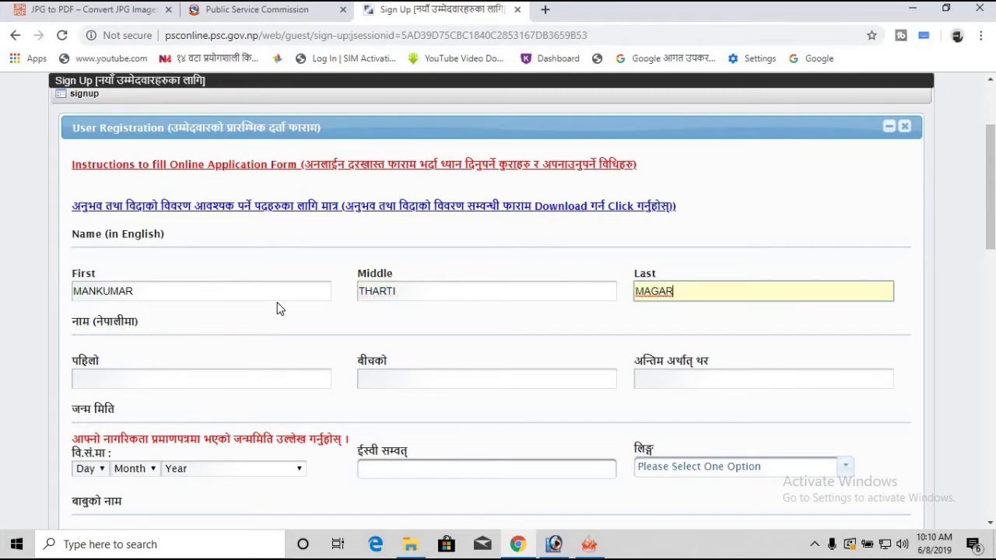
scroll(279, 309, "down", 1)
left_click(180, 311)
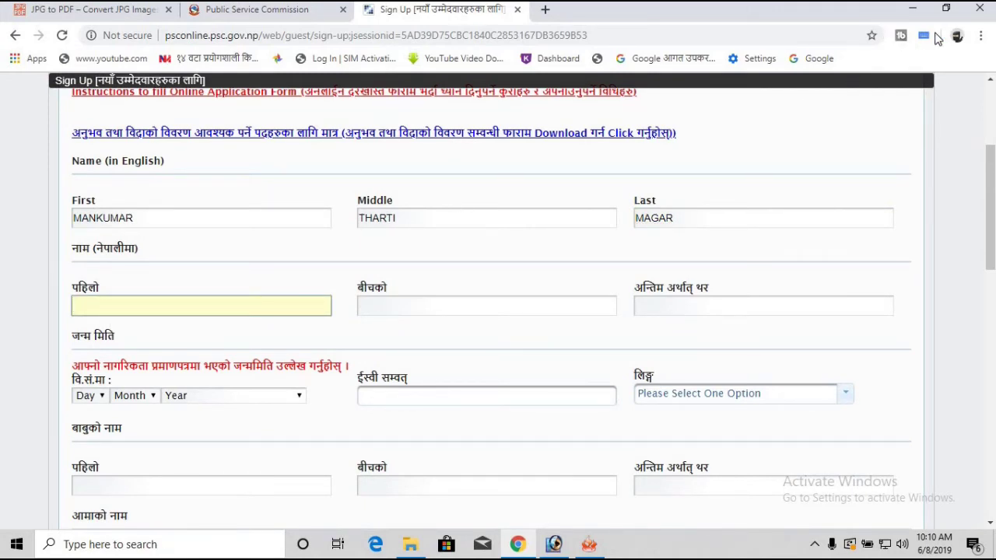
Step: Switch Google Input Tools to नेपाली and enter the applicant's first name in Devanagari
left_click(924, 37)
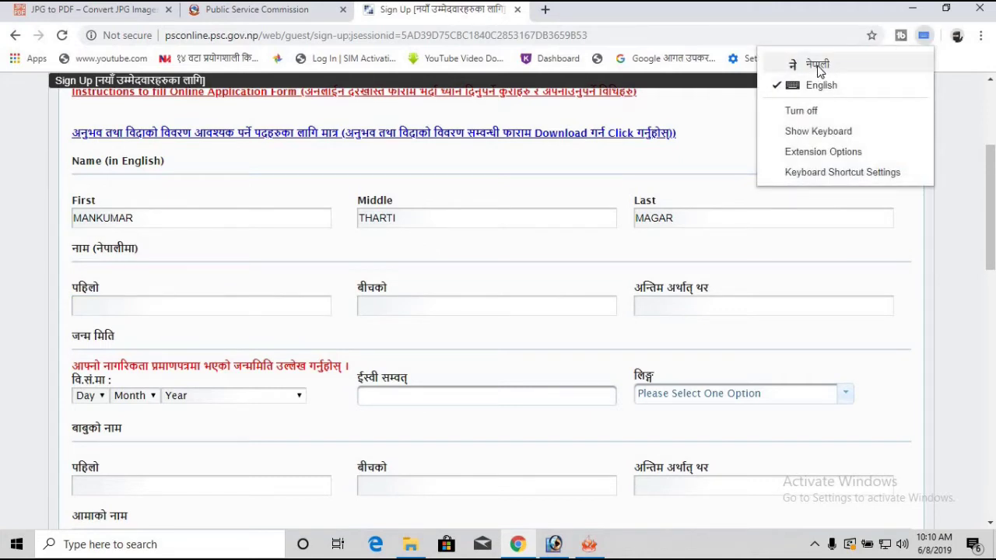
left_click(822, 68)
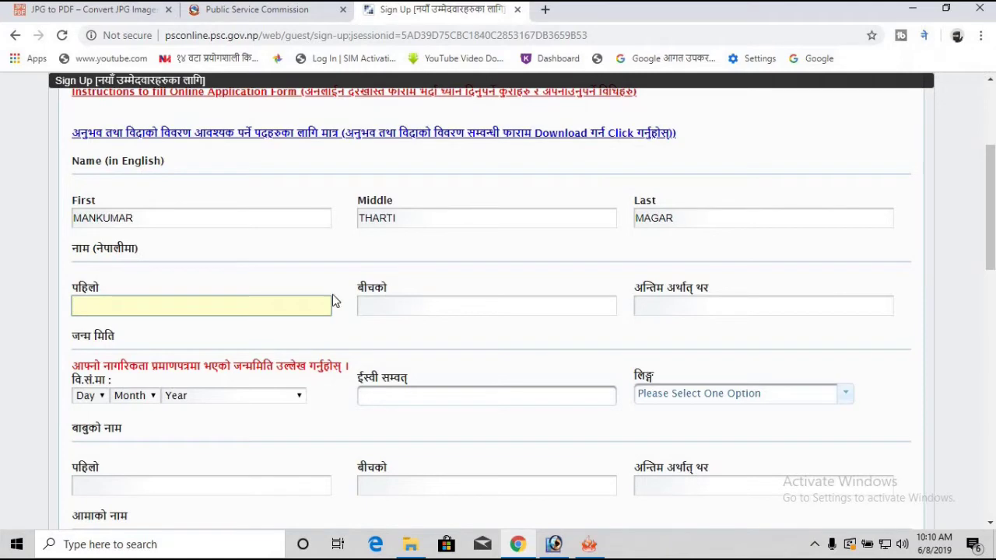
left_click(926, 43)
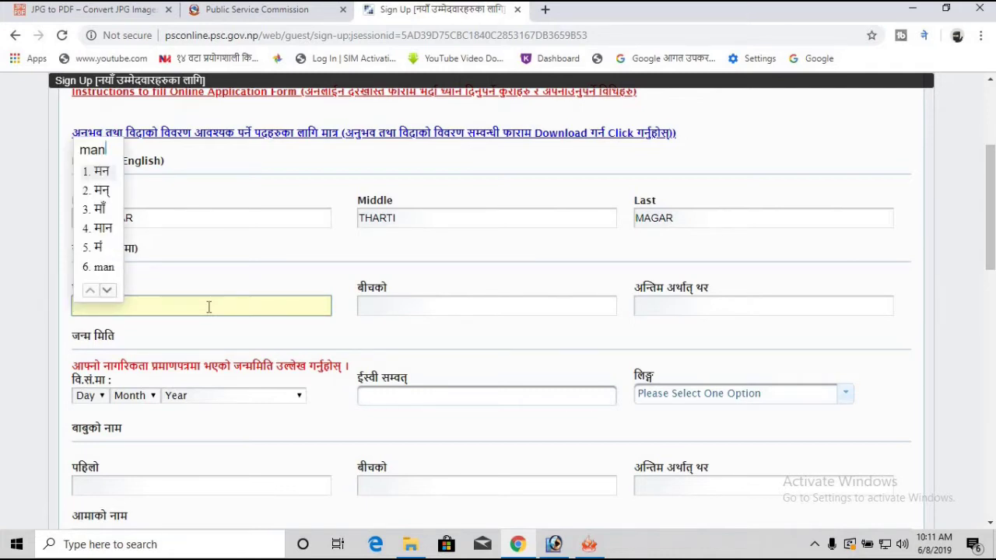
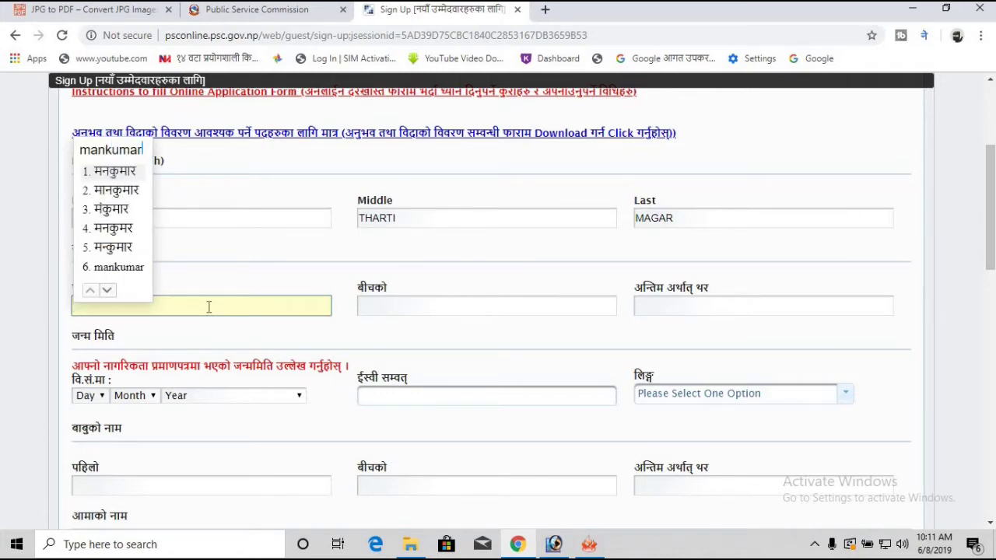
Step: Enter the middle name using the second Devanagari suggestion, then the last name in Devanagari
key("Tab")
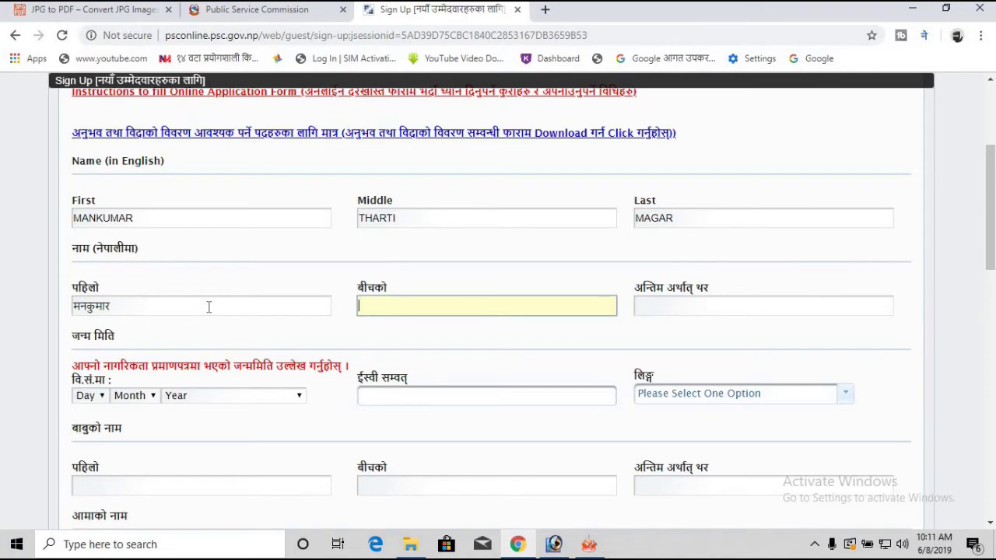
type("t")
key("BackSpace")
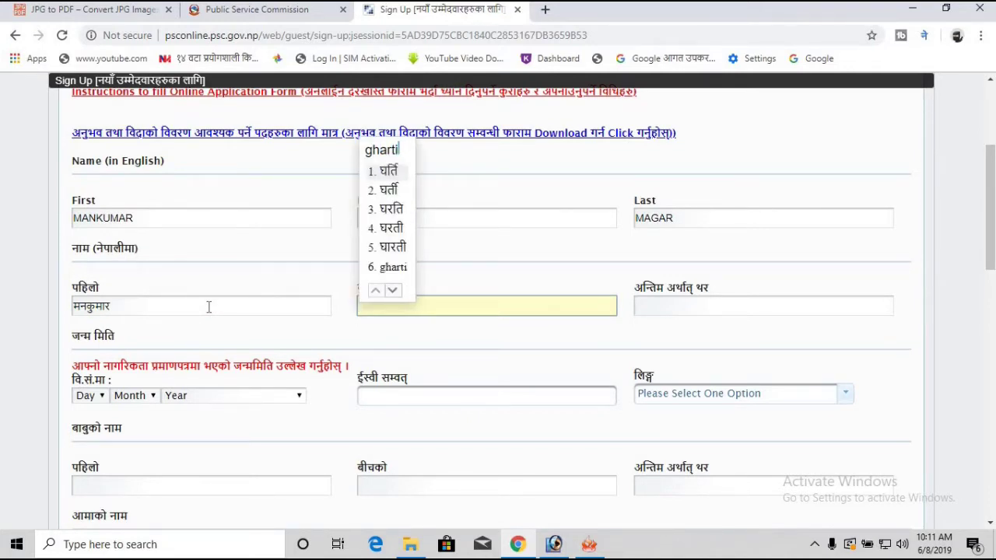
key("Down")
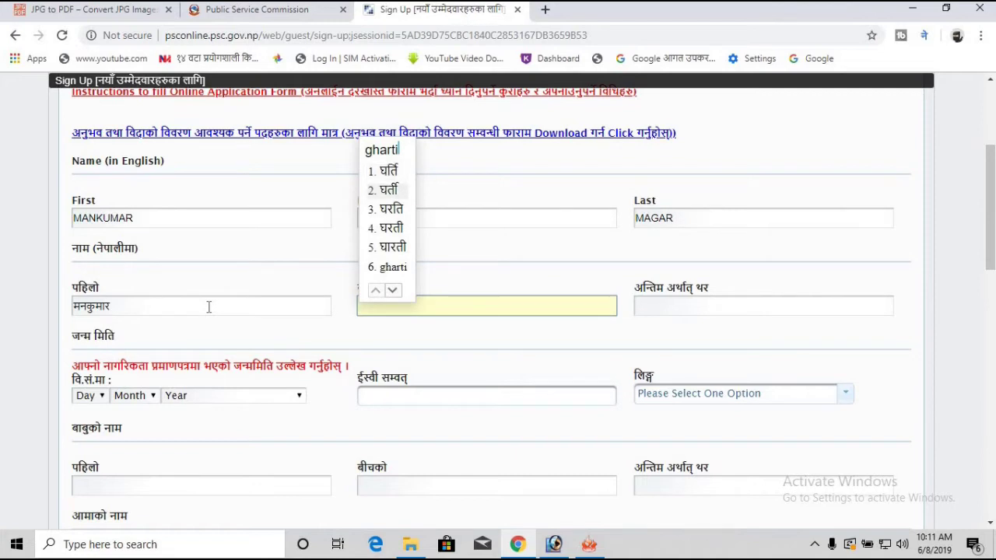
key("Down")
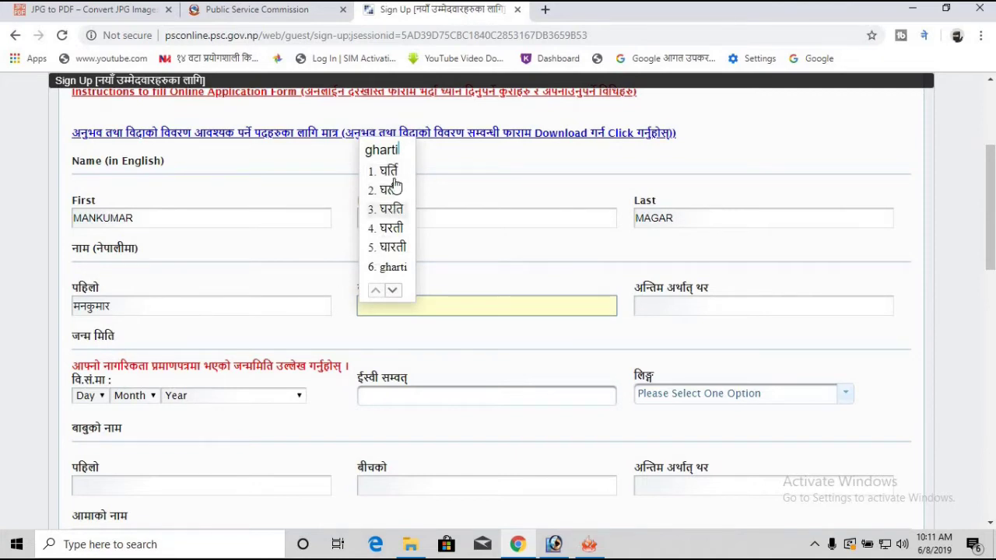
left_click(399, 194)
key("Tab")
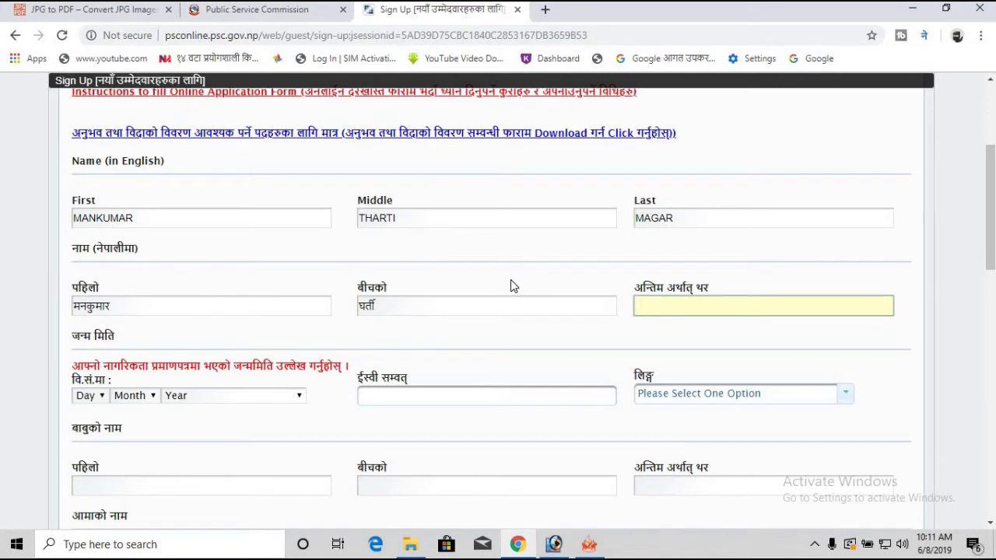
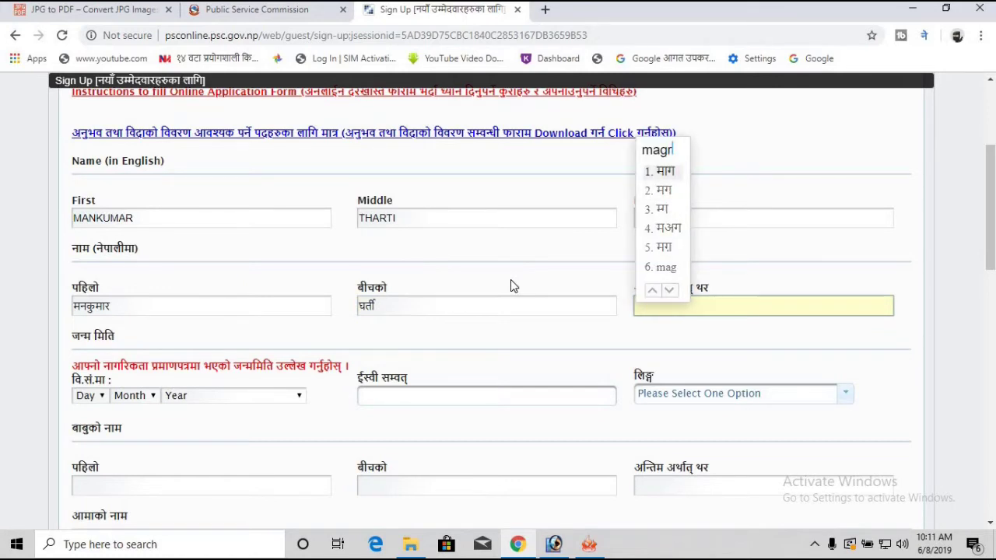
key("space")
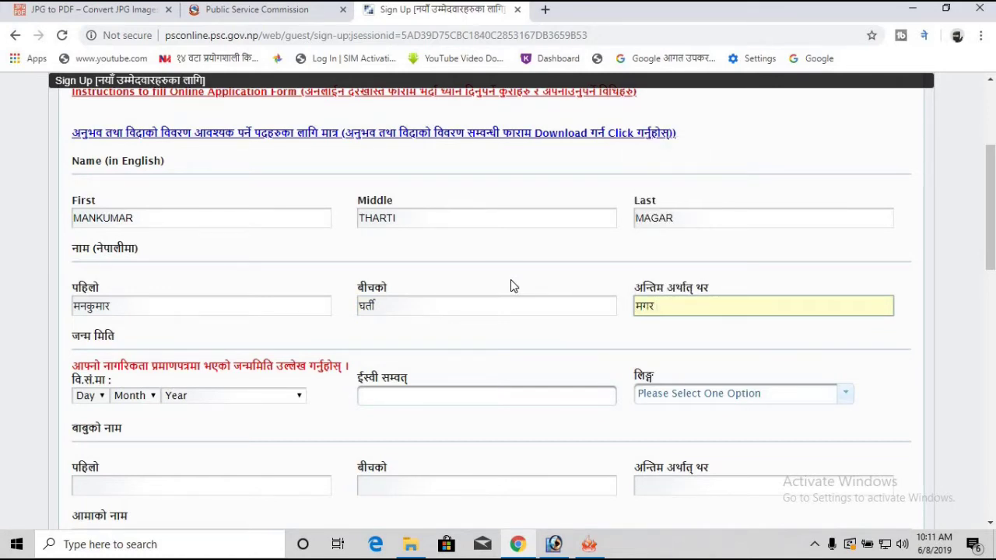
scroll(435, 360, "down", 1)
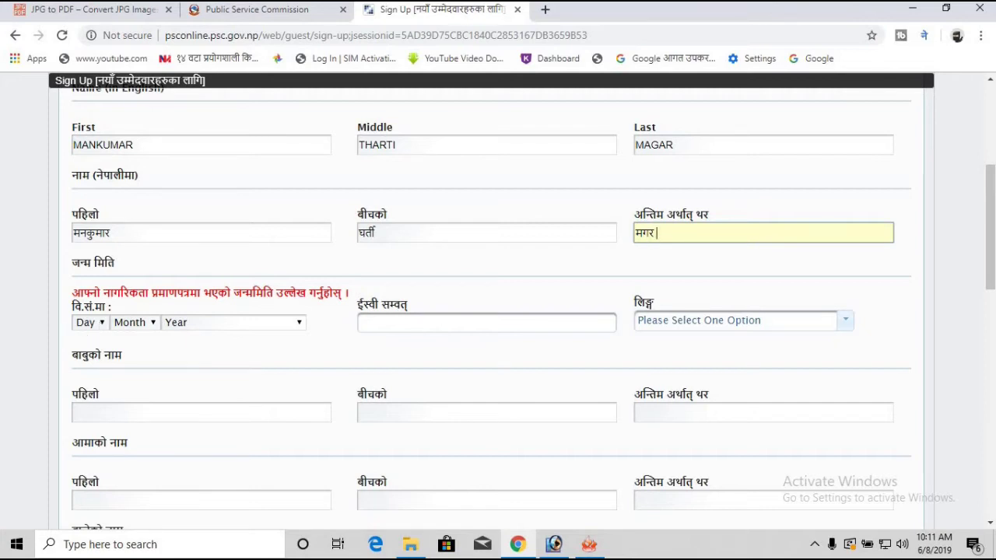
left_click(296, 323)
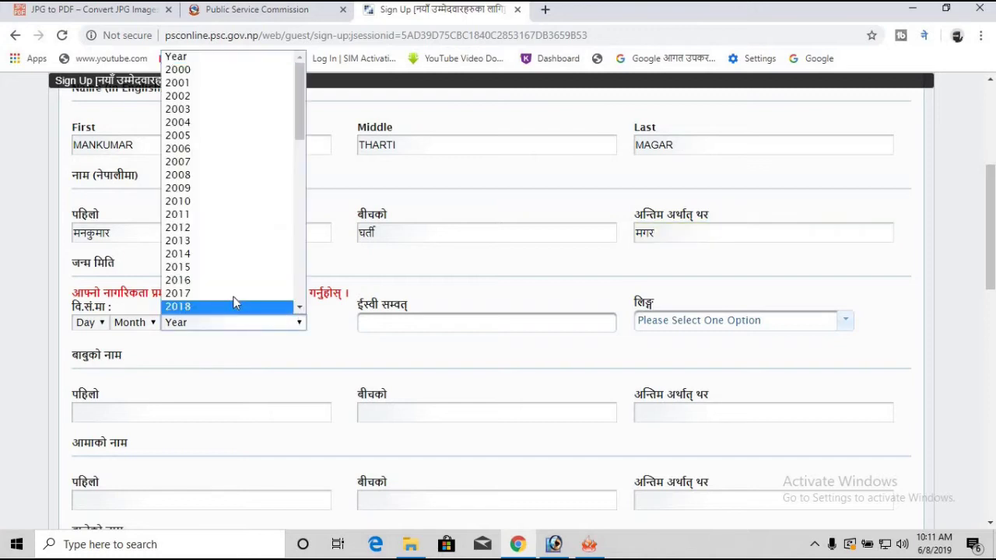
scroll(233, 203, "down", 5)
scroll(236, 226, "down", 3)
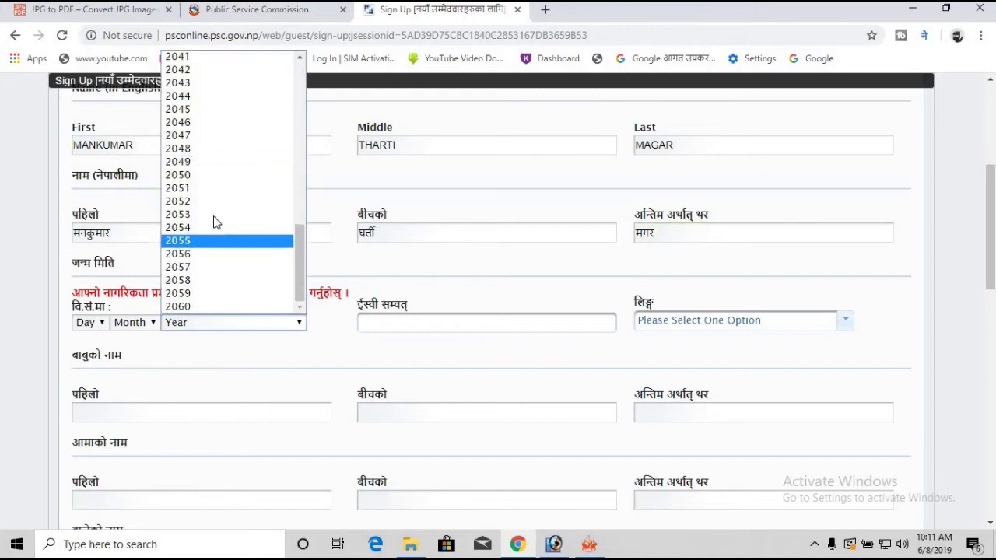
left_click(217, 217)
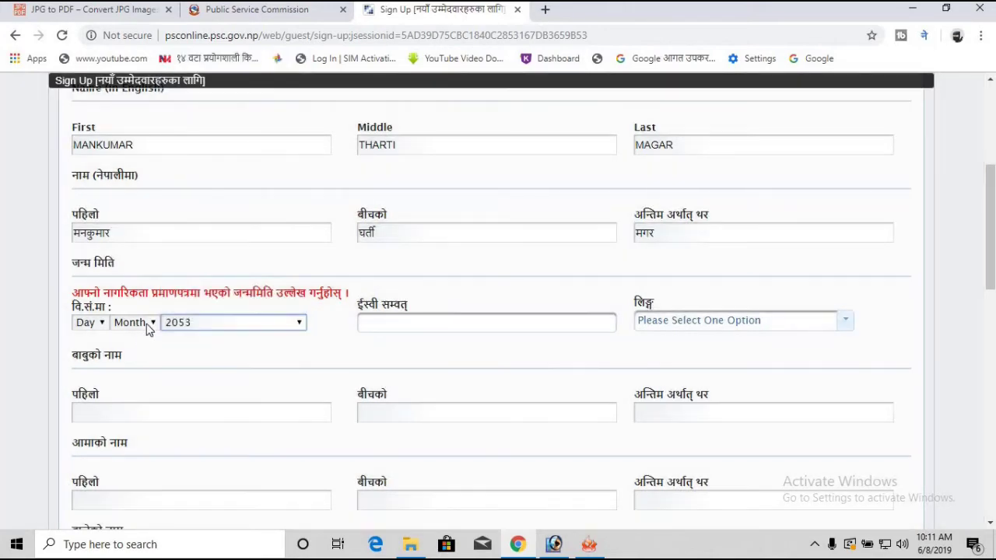
left_click(147, 326)
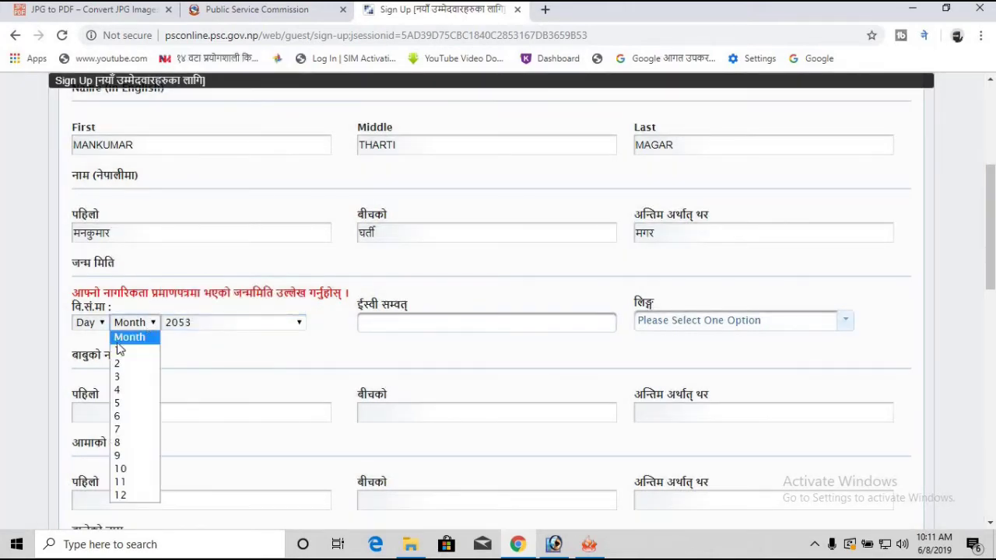
left_click(122, 349)
left_click(100, 327)
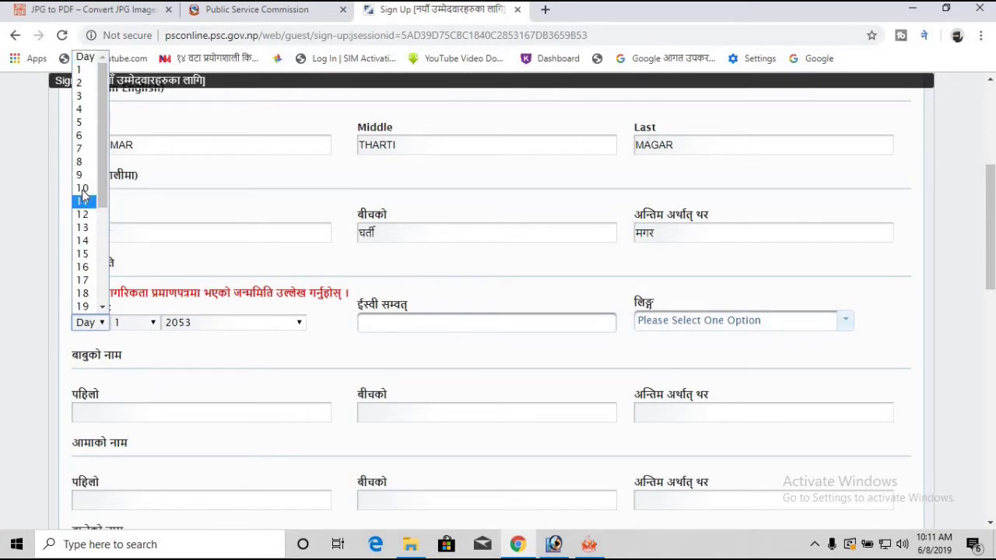
left_click(82, 240)
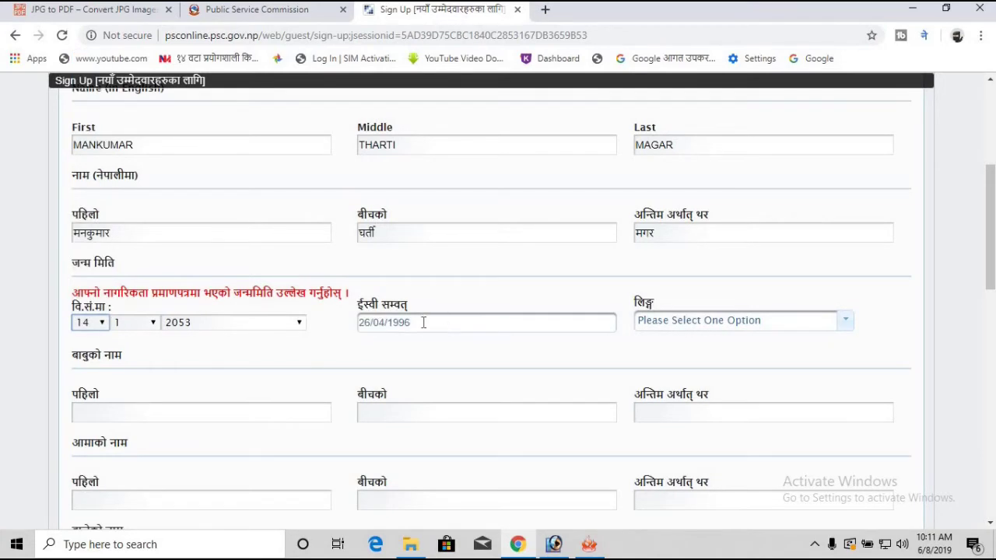
Step: Choose Male in the लिङ्ग gender dropdown
left_click(677, 321)
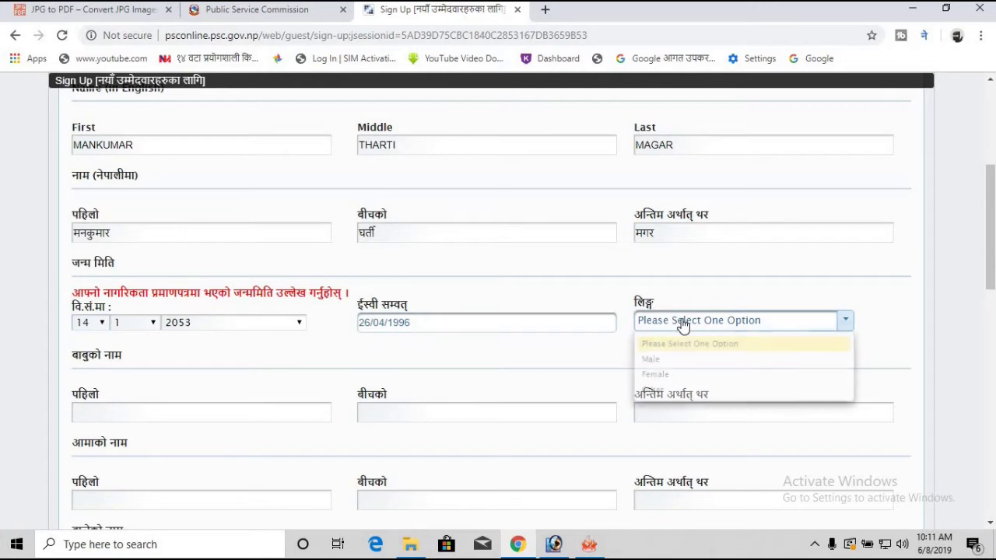
left_click(382, 322)
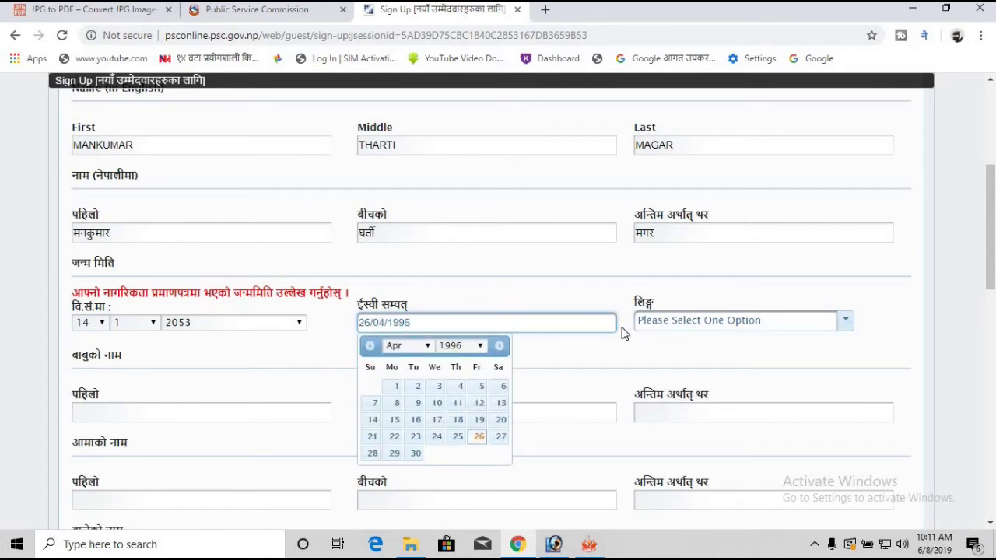
left_click(695, 322)
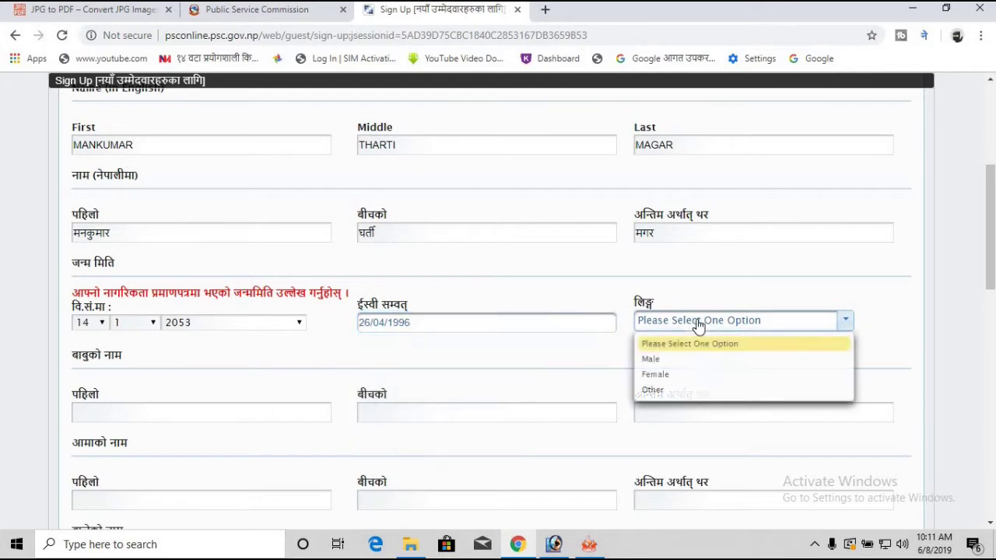
left_click(671, 363)
scroll(498, 324, "down", 1)
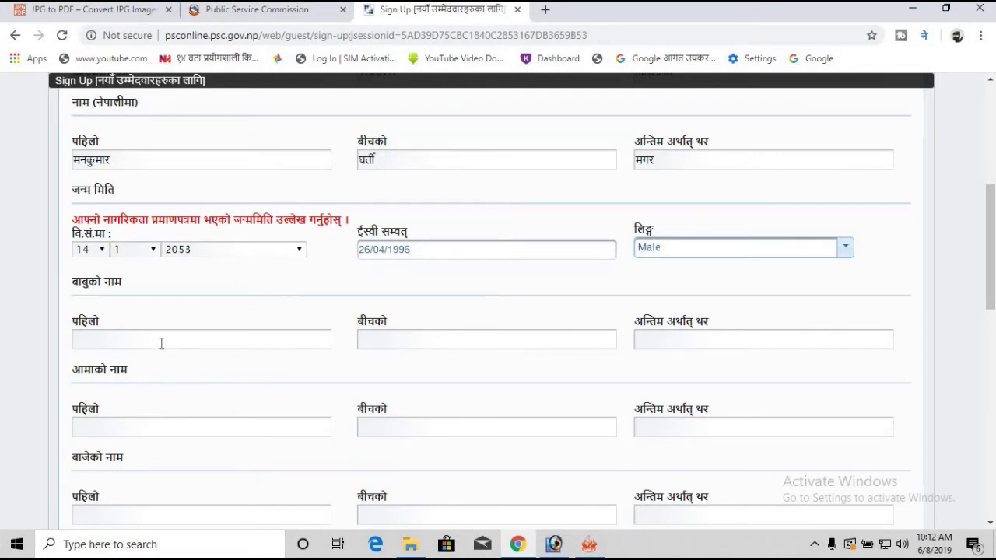
left_click(161, 345)
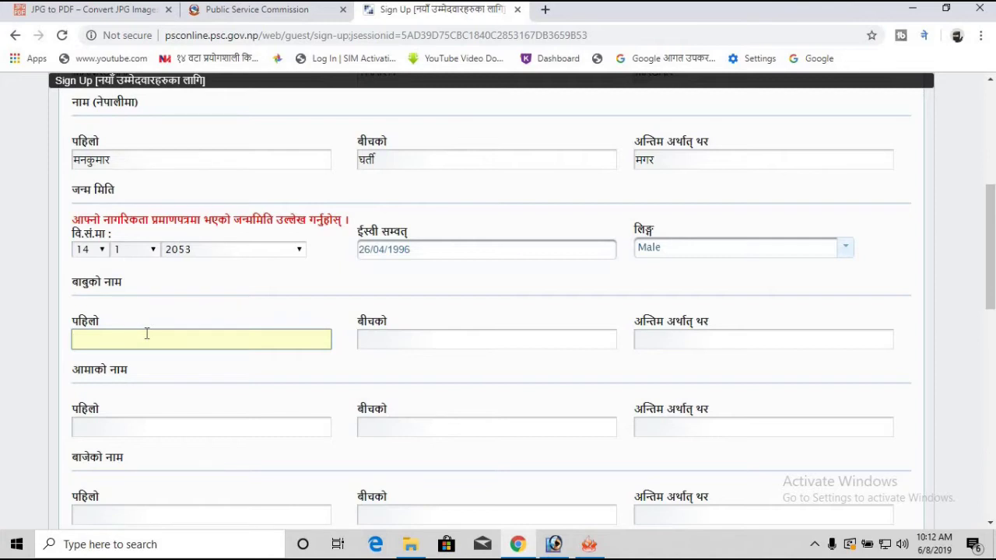
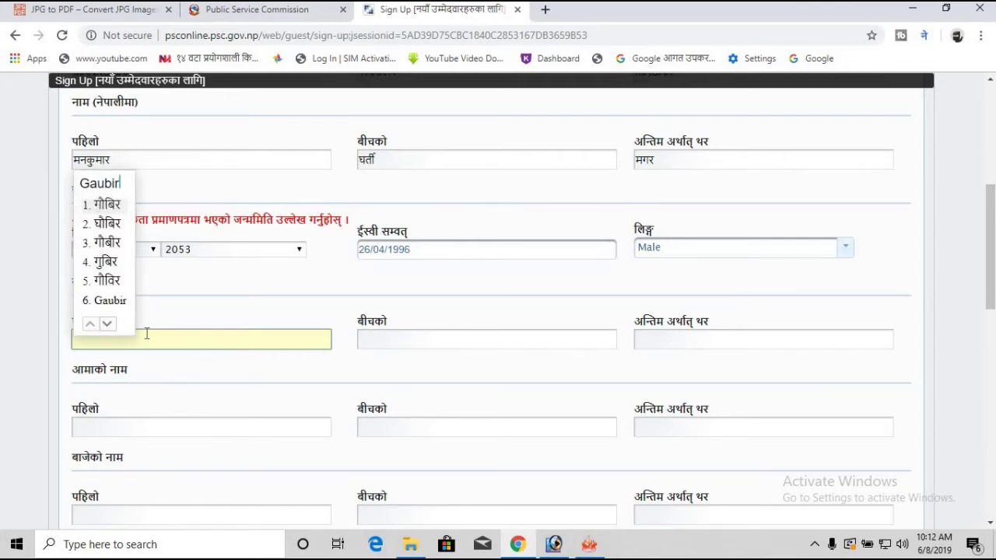
Step: Enter the father's first, middle and last names in Devanagari via transliteration
key("space")
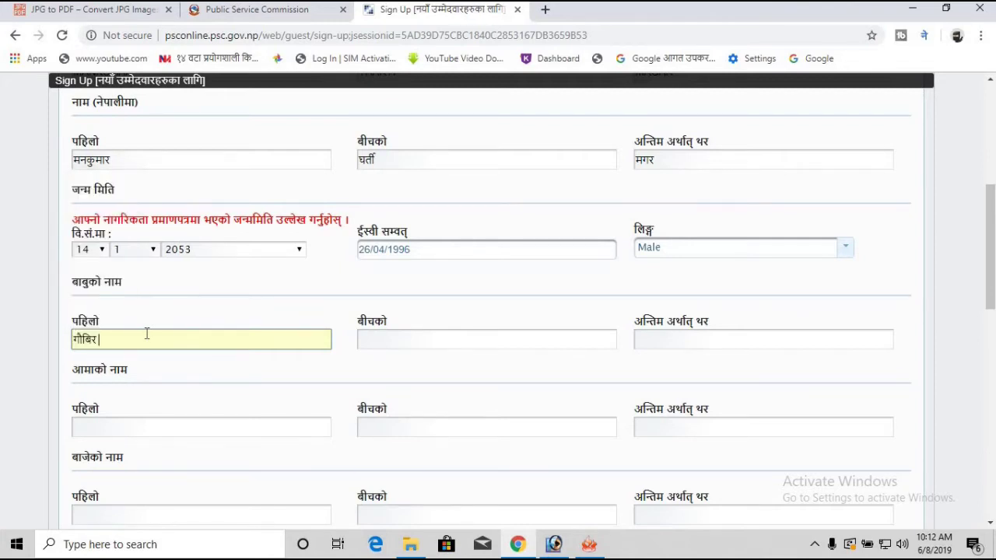
key("Tab")
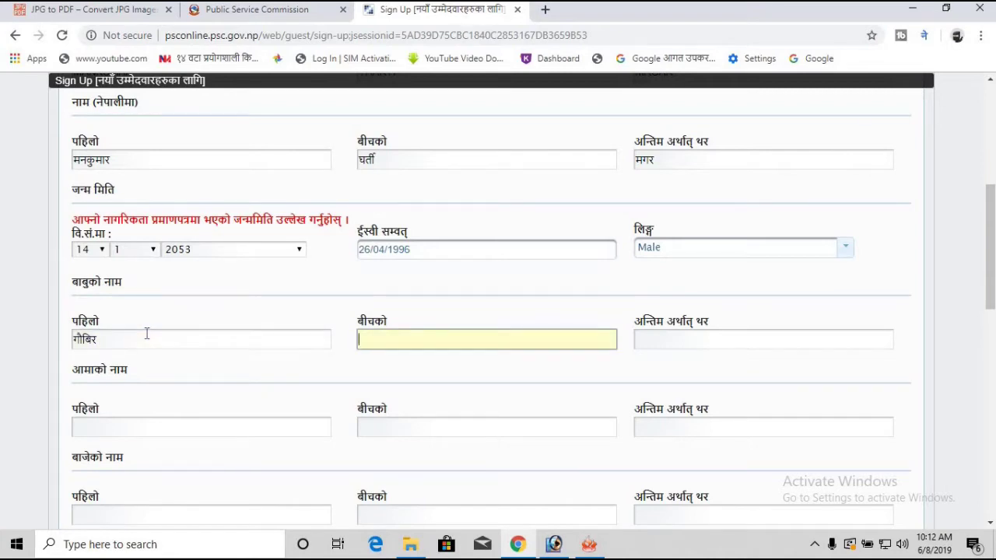
type("Tha")
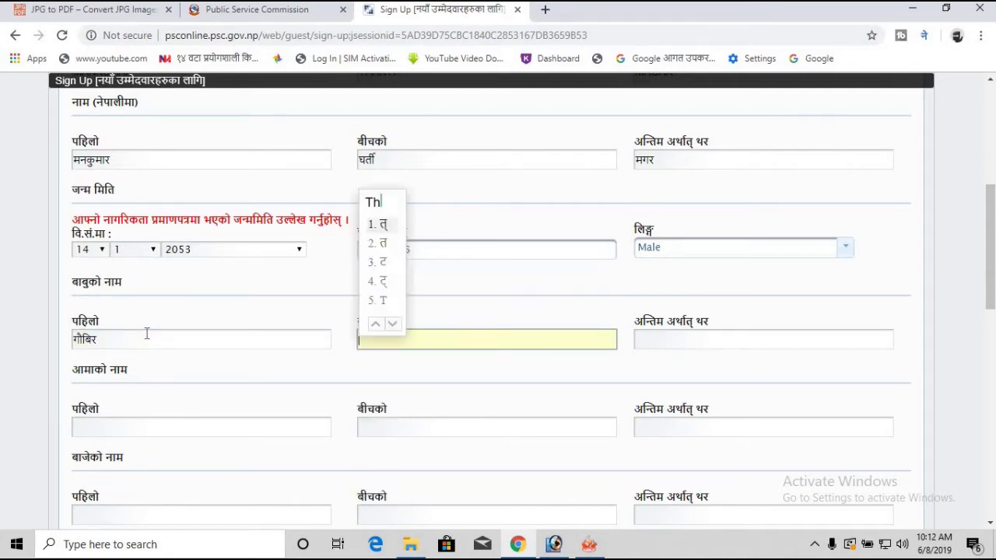
key("BackSpace")
type("i")
key("BackSpace")
key("BackSpace")
key("BackSpace")
type("ghati")
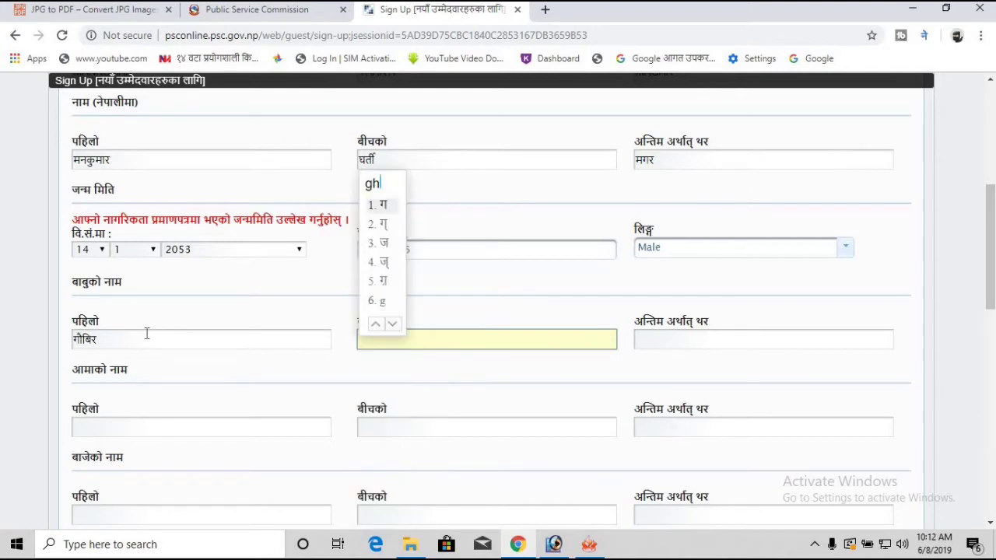
key("BackSpace")
key("BackSpace")
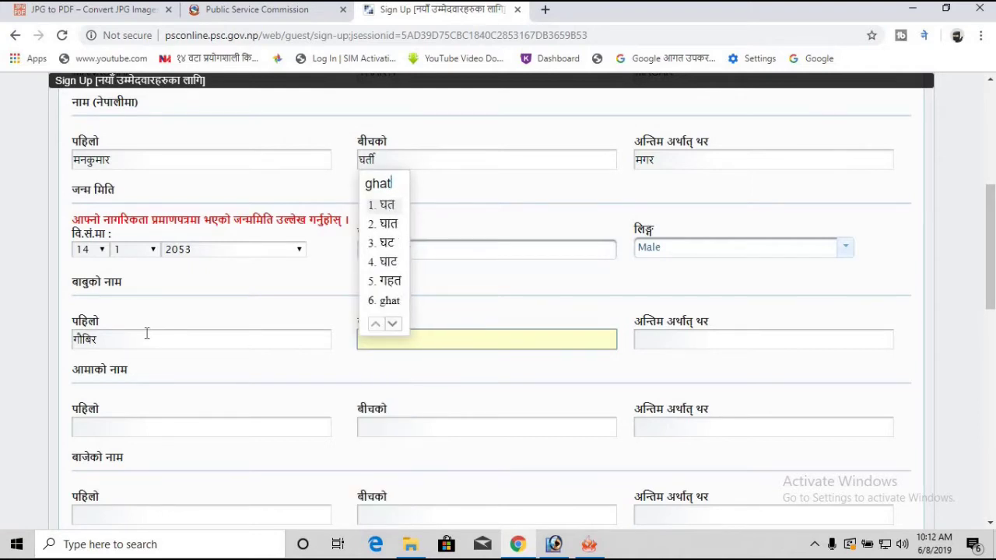
type("rti")
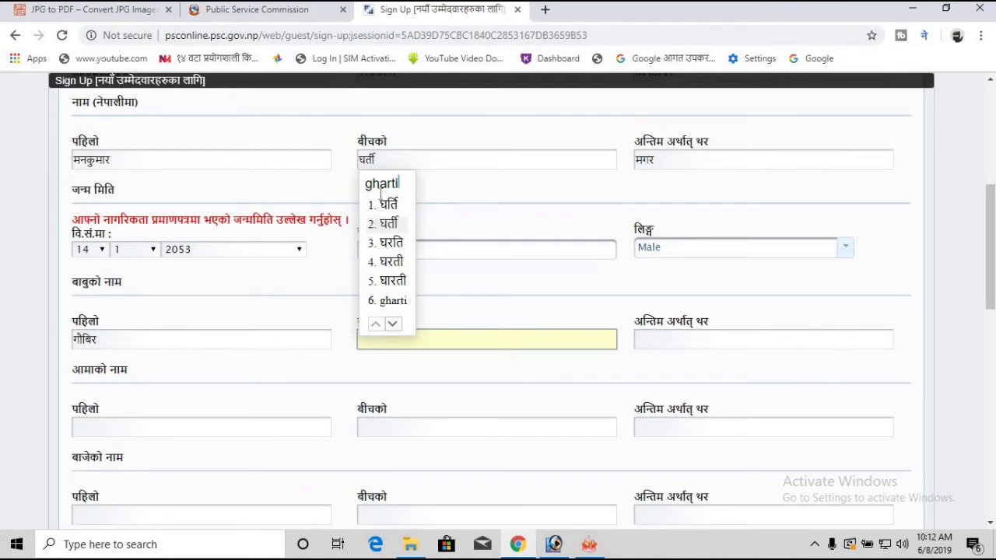
key("space")
left_click(680, 342)
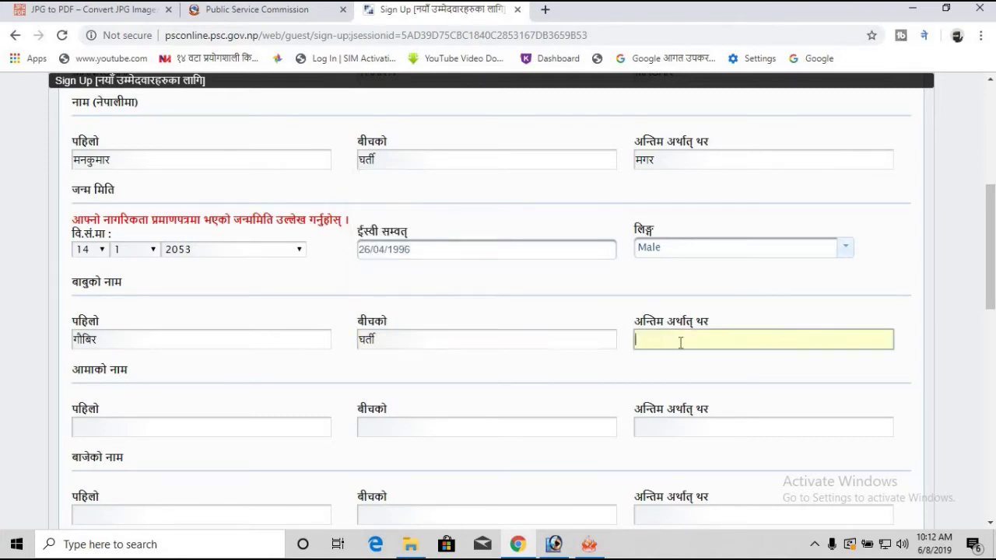
type("magar")
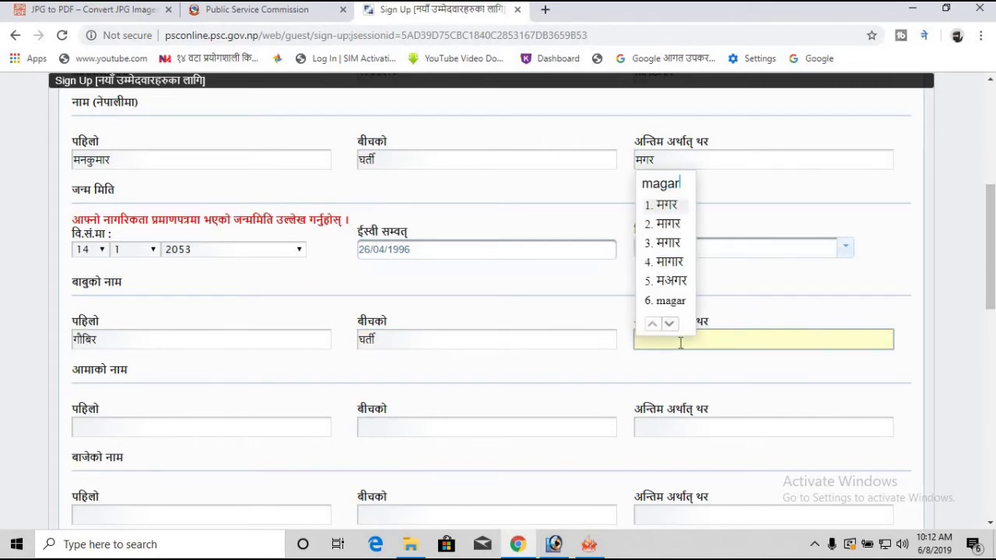
key("space")
Step: Enter the mother's first name in Devanagari and type her surname's transliteration
key("Tab")
scroll(235, 424, "down", 1)
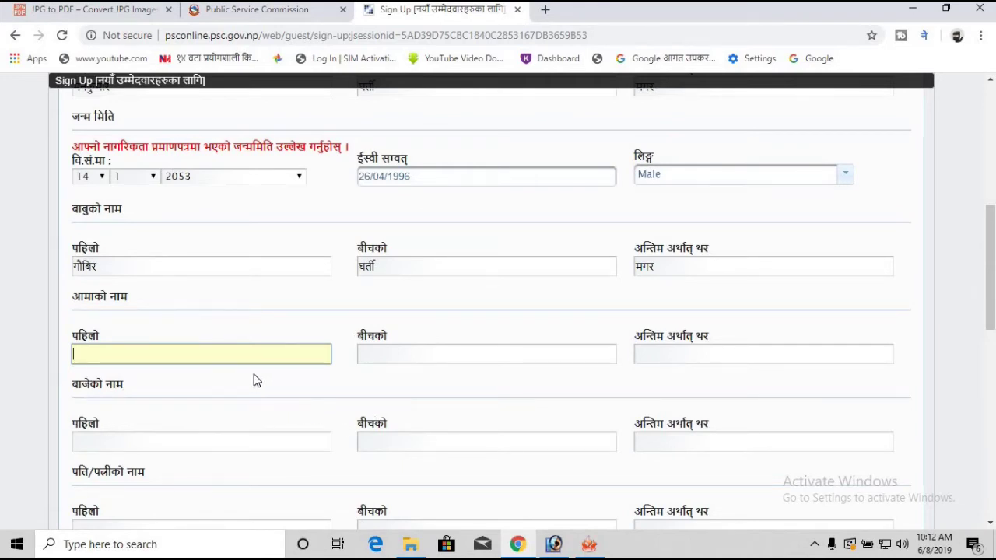
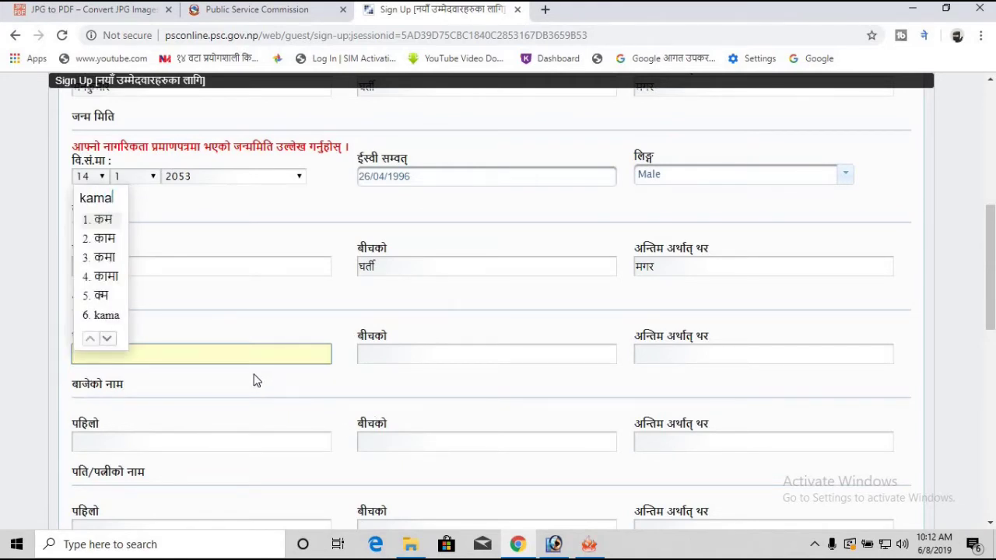
key("space")
key("Tab")
key("Tab")
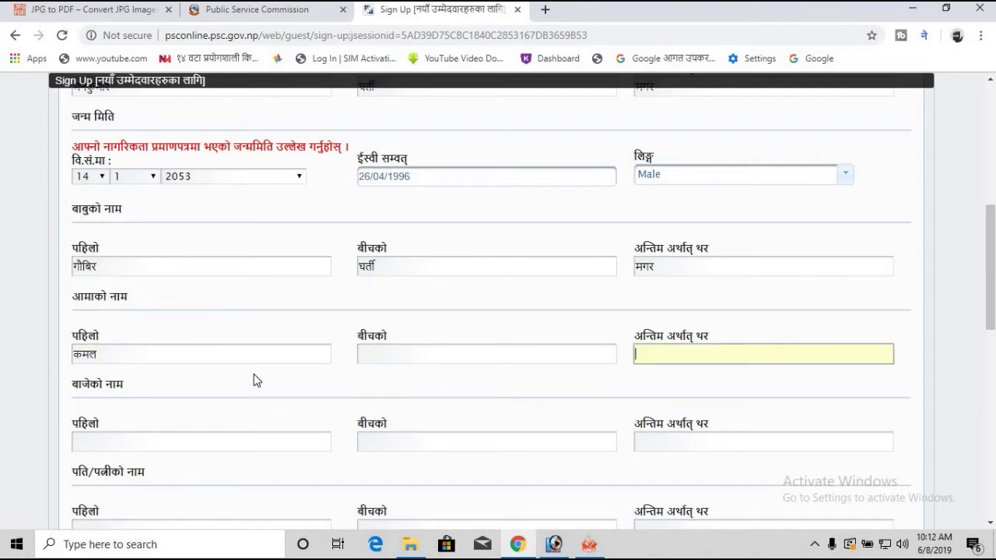
type("Ghati")
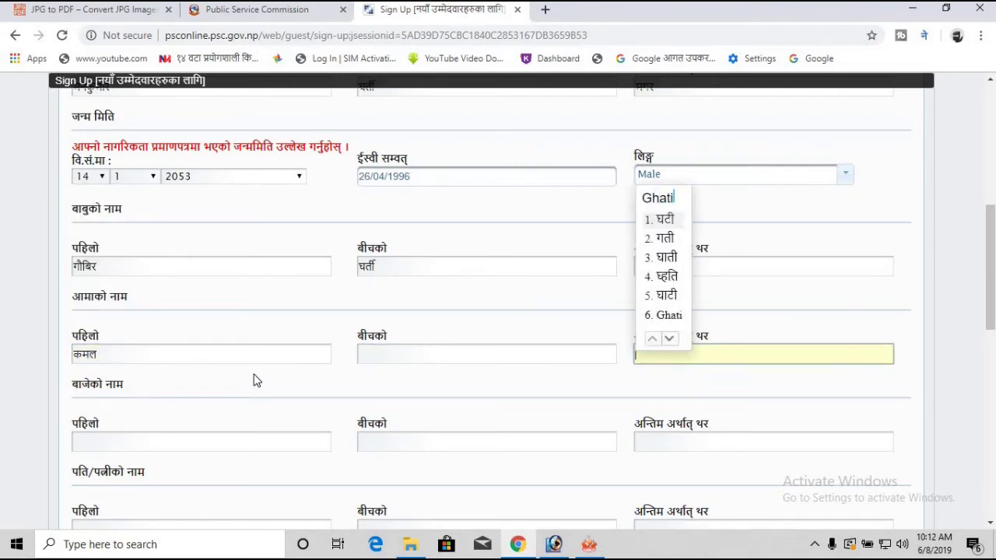
key("BackSpace")
key("BackSpace")
type("rti")
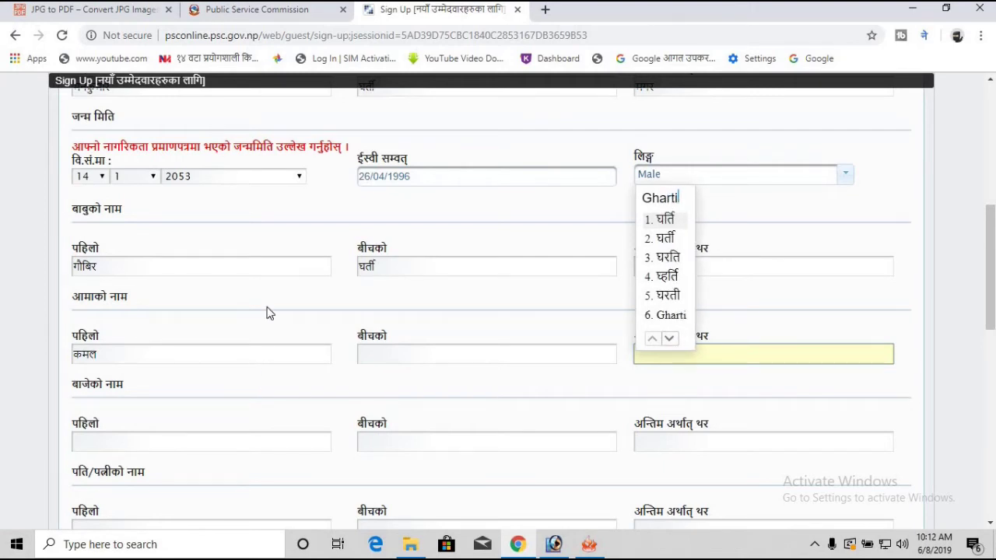
Step: Pick the mother's surname from the Devanagari suggestions and enter the grandfather's first name
left_click(663, 238)
scroll(672, 252, "down", 3)
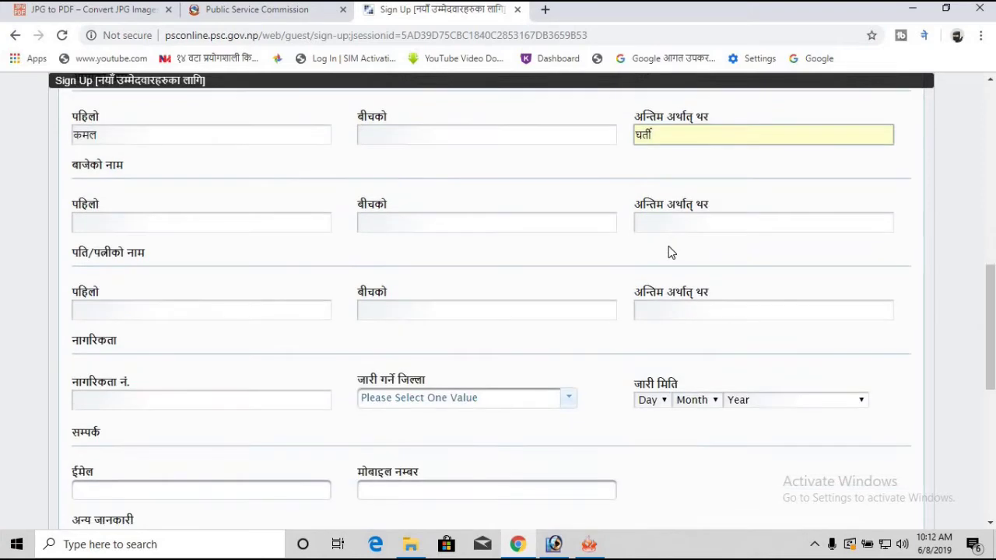
left_click(131, 224)
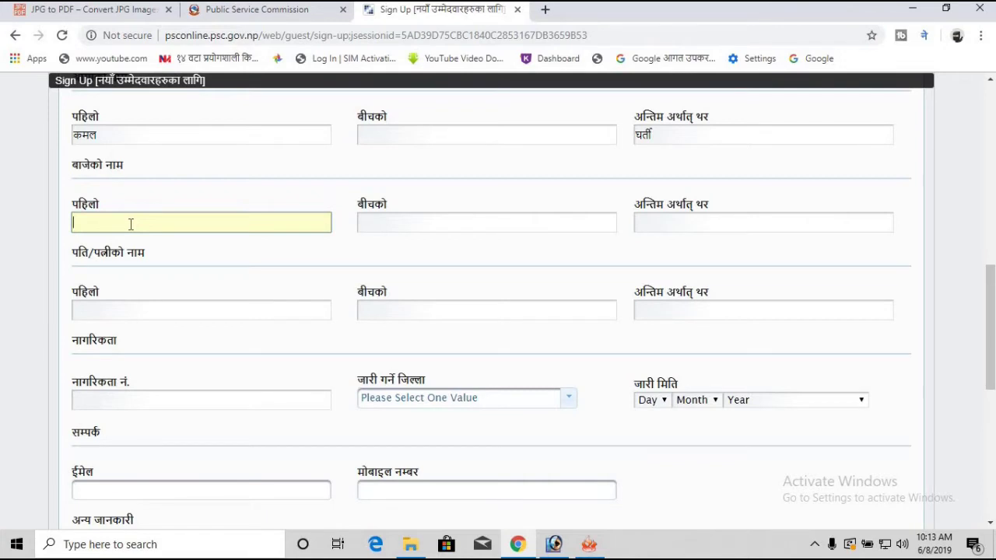
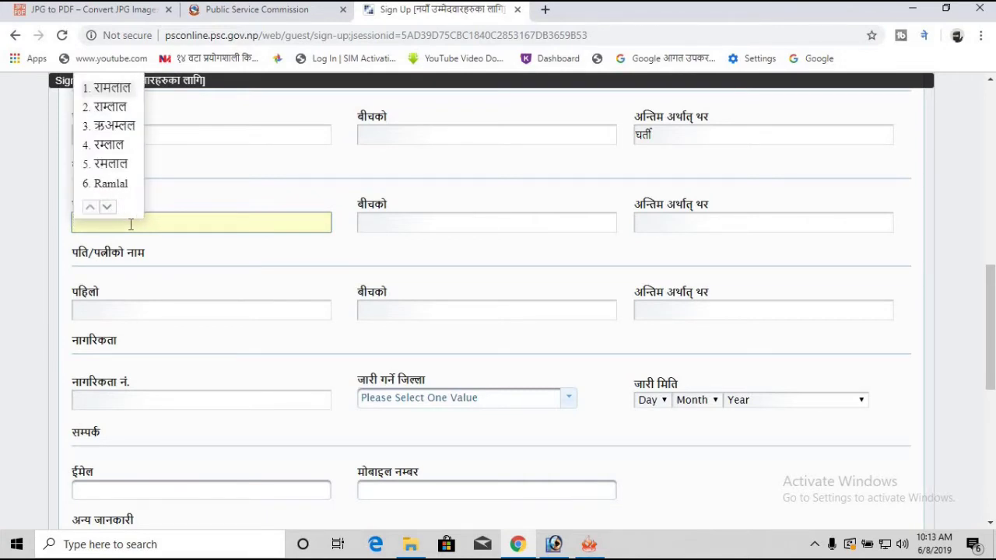
key("space")
key("Tab")
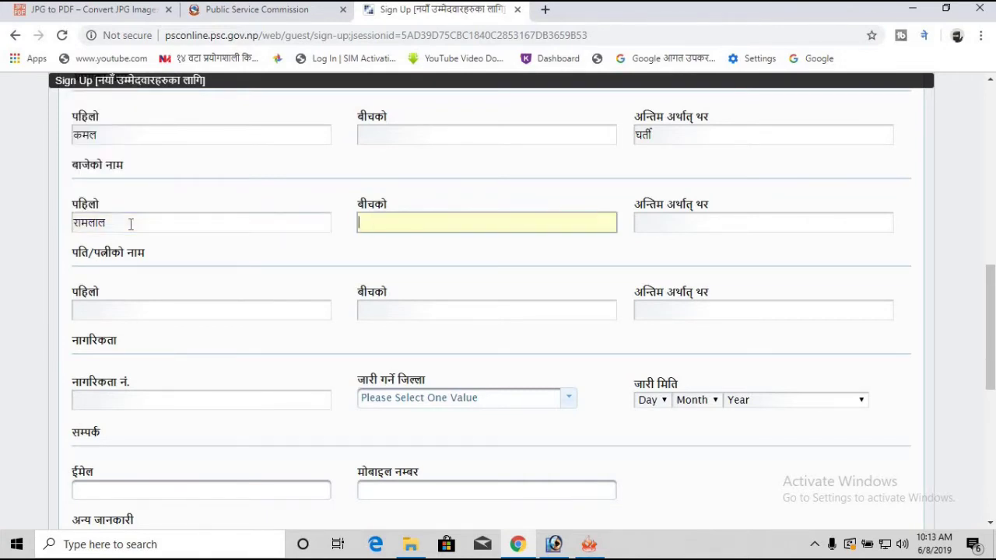
Step: Enter the grandfather's middle and last names in Devanagari
type("ghat")
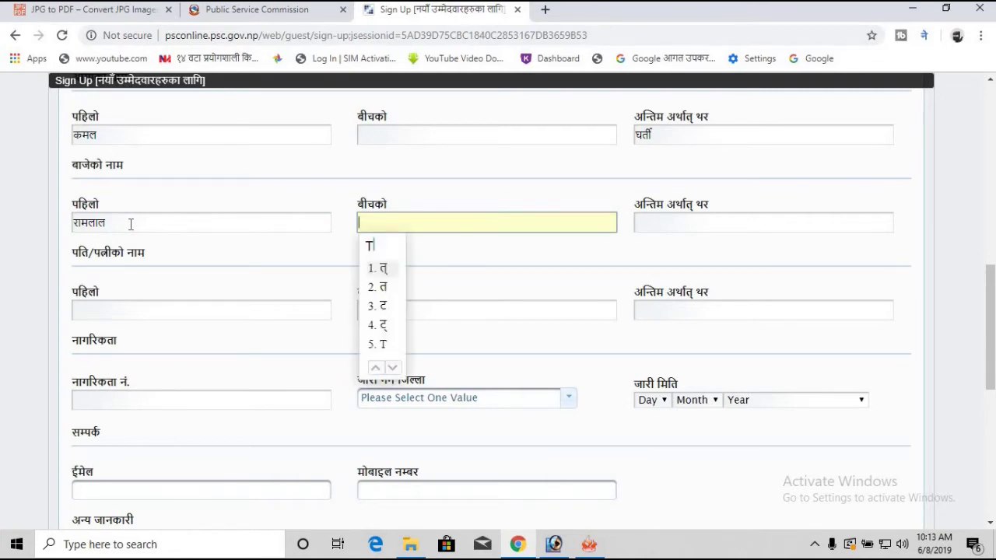
type("ie")
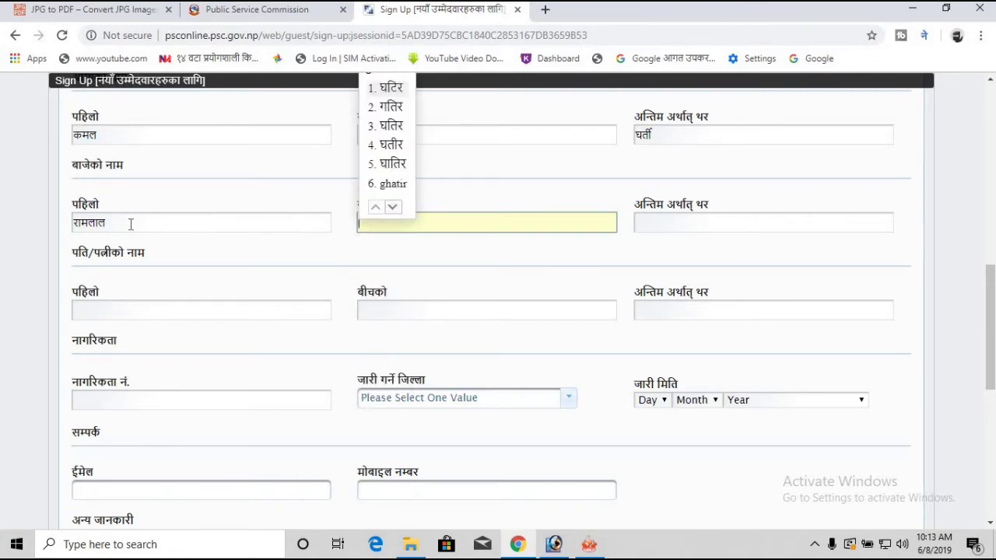
key("BackSpace")
key("BackSpace")
key("BackSpace")
key("BackSpace")
key("BackSpace")
key("BackSpace")
type("gharti")
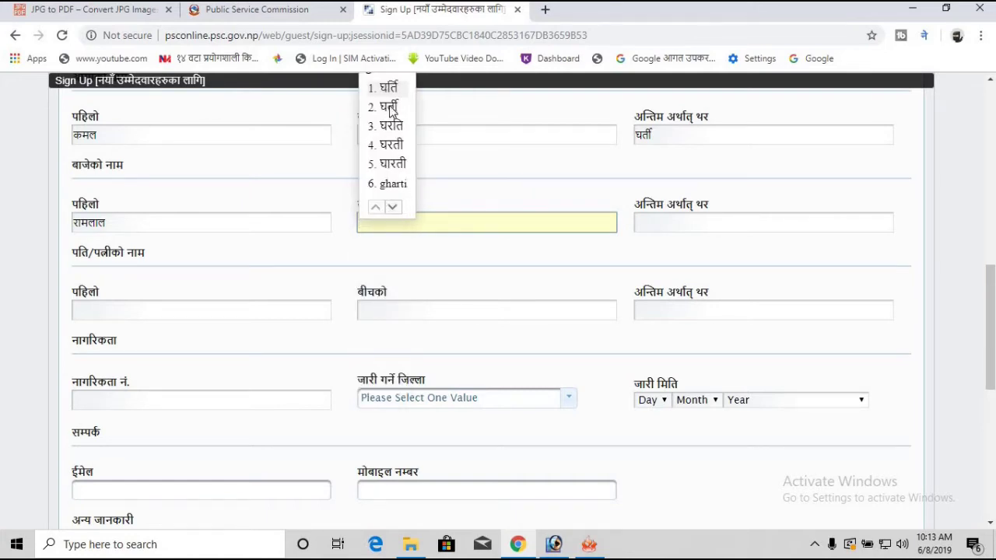
left_click(388, 106)
left_click(718, 221)
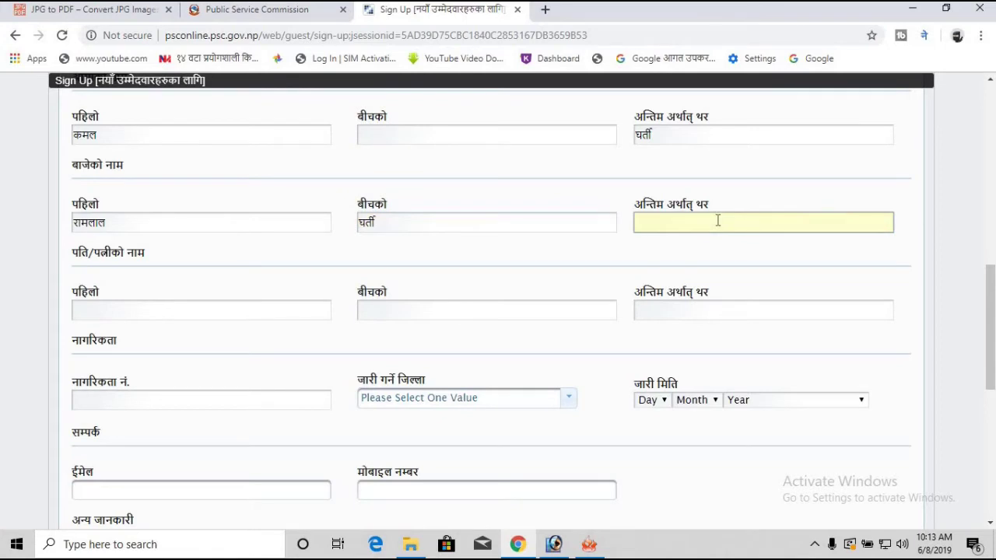
type("magar")
key("space")
scroll(638, 262, "up", 1)
scroll(545, 280, "down", 1)
left_click(217, 310)
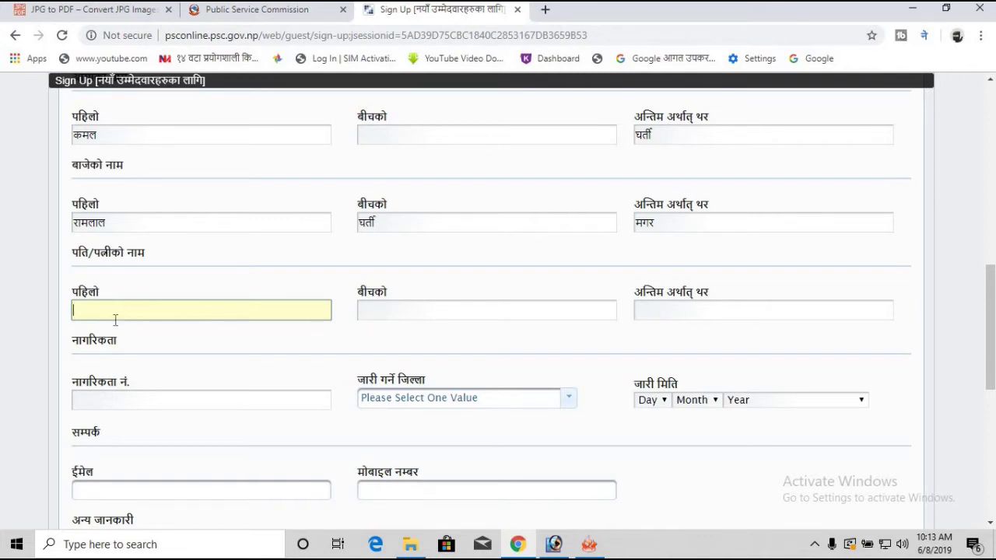
scroll(131, 293, "down", 1)
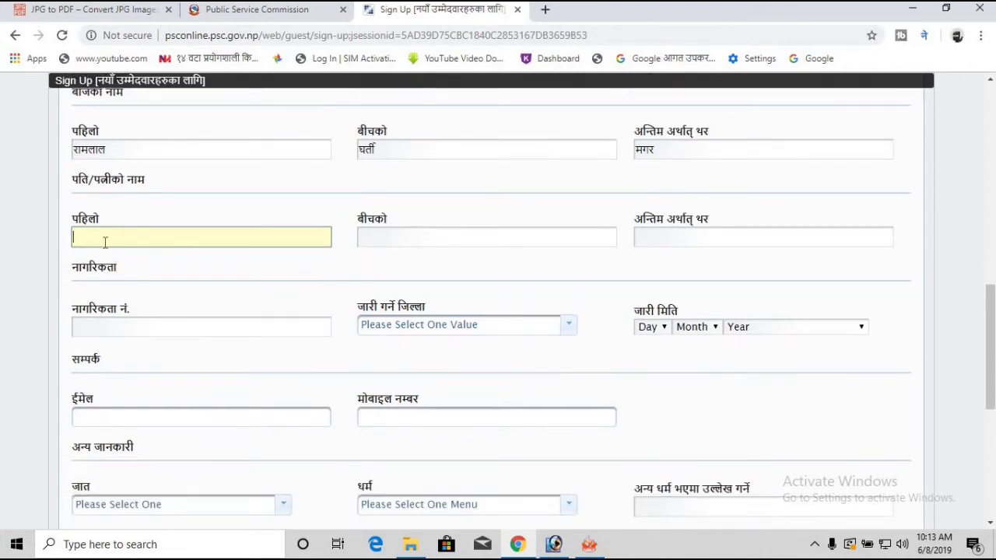
scroll(128, 267, "down", 1)
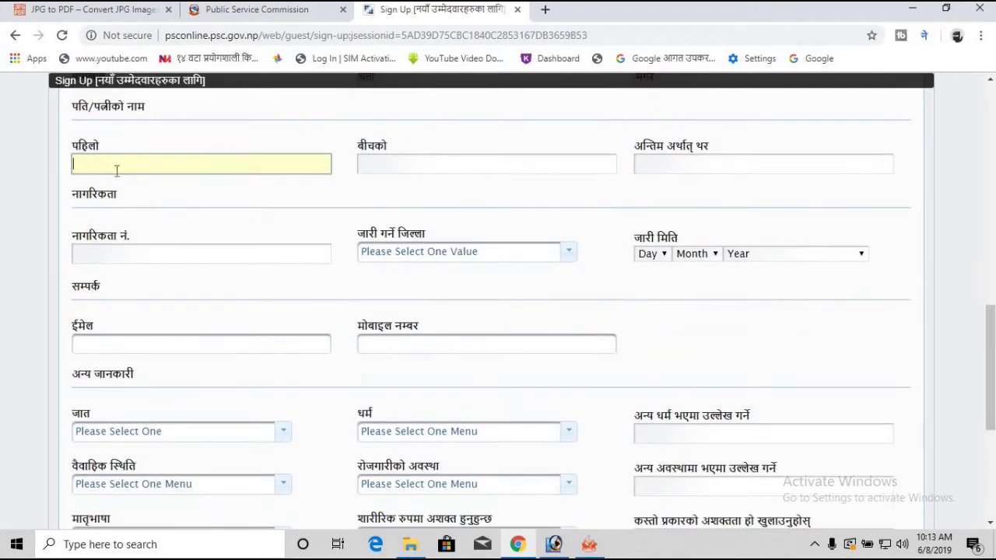
Step: Switch the input tool to English and type the citizenship certificate number
left_click(96, 255)
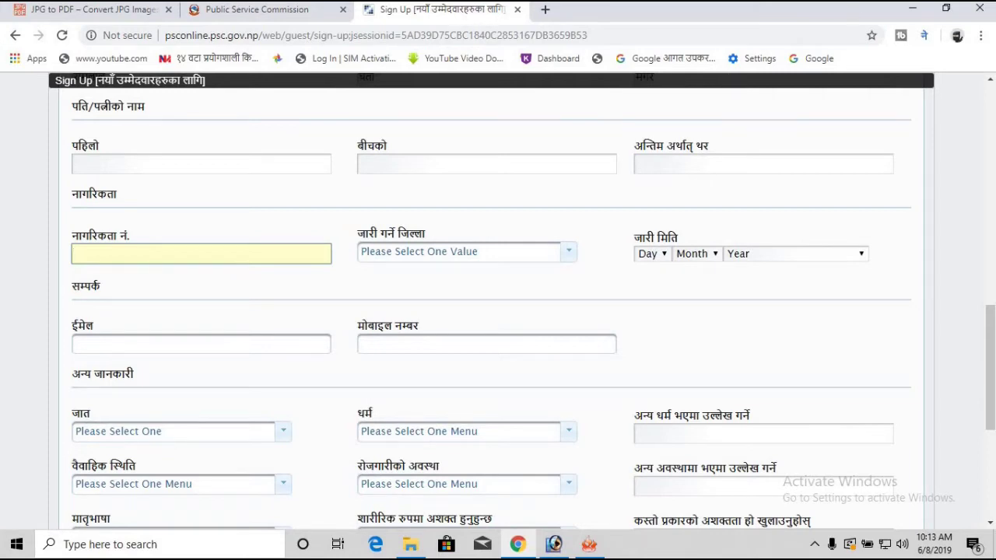
left_click(924, 35)
left_click(825, 85)
Step: Choose Rolpa as the issuing district and bring the scanned documents folder forward
left_click(535, 255)
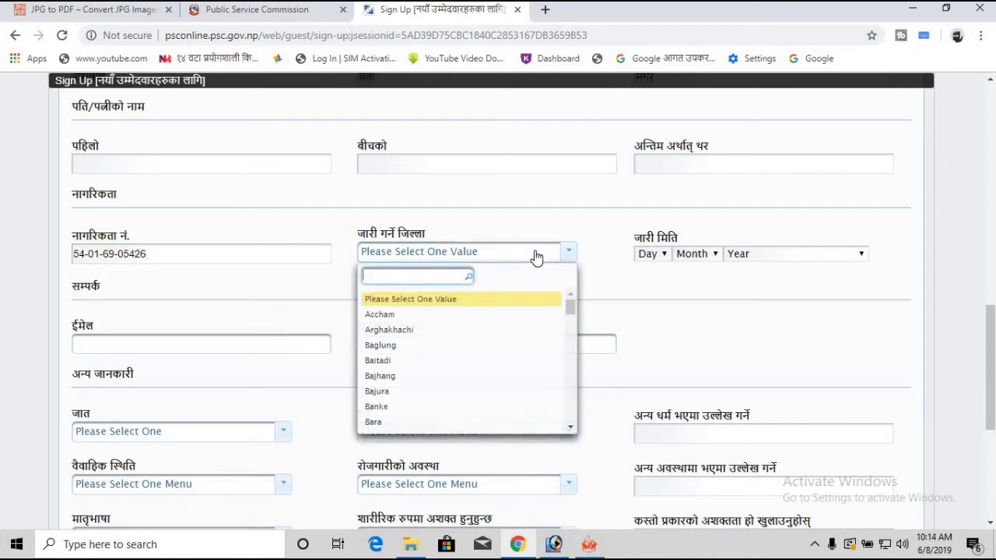
type("rol")
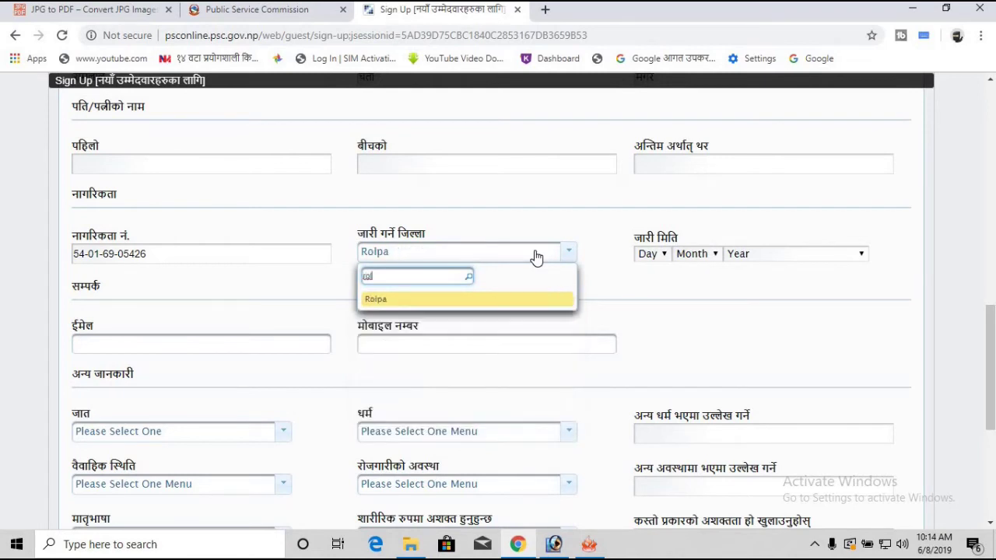
left_click(411, 305)
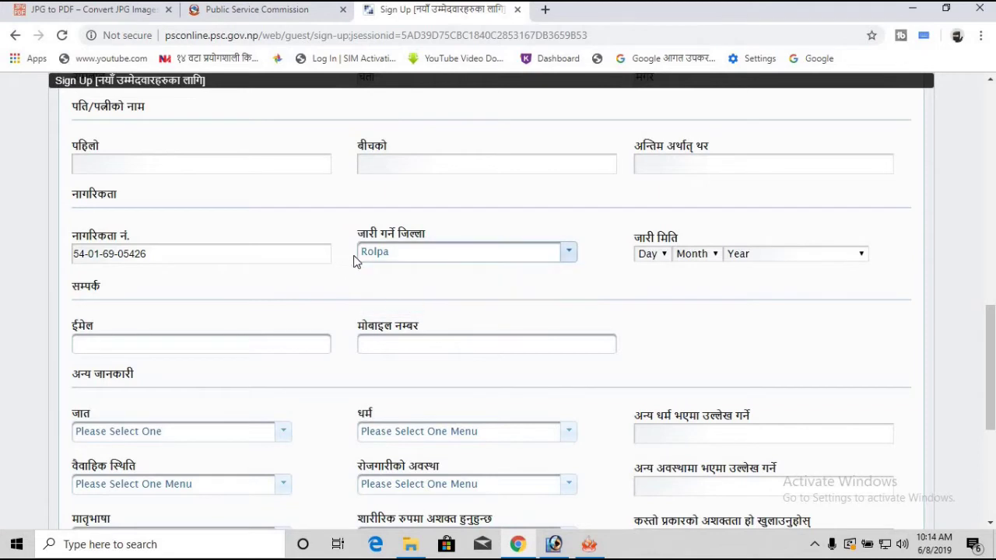
left_click(666, 254)
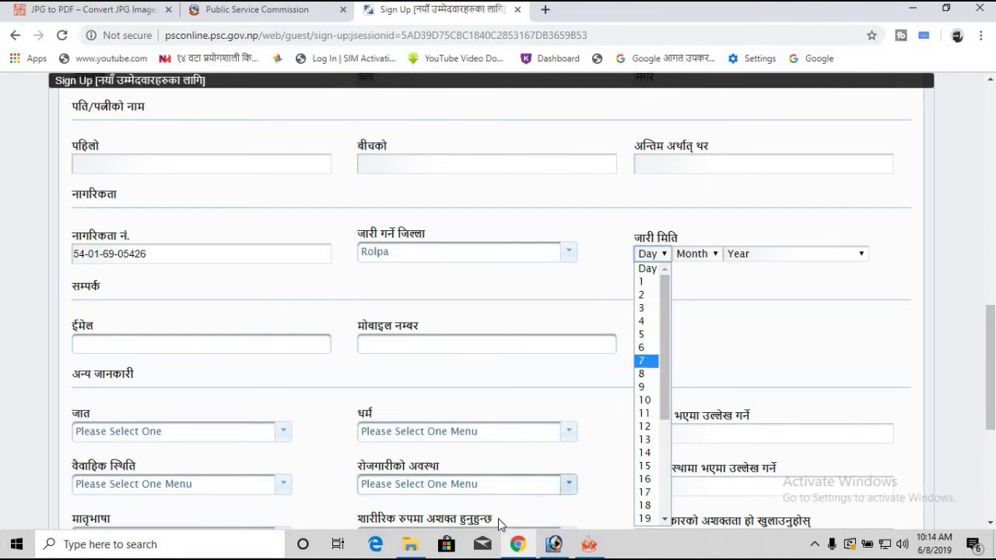
left_click(408, 546)
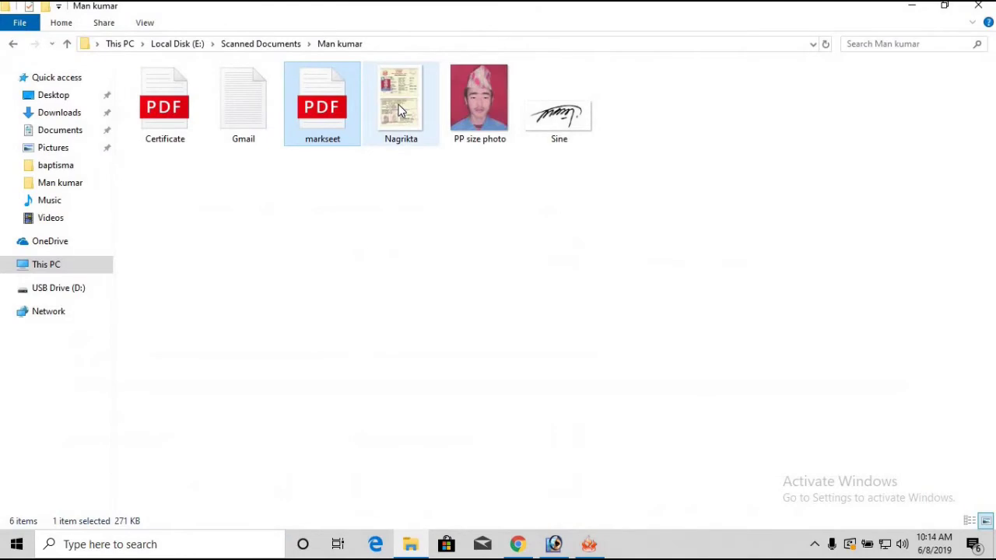
Step: View the Nagrikta scan maximized at 56% zoom in Picture Manager, then return to Chrome
left_click(401, 109)
left_click(676, 114)
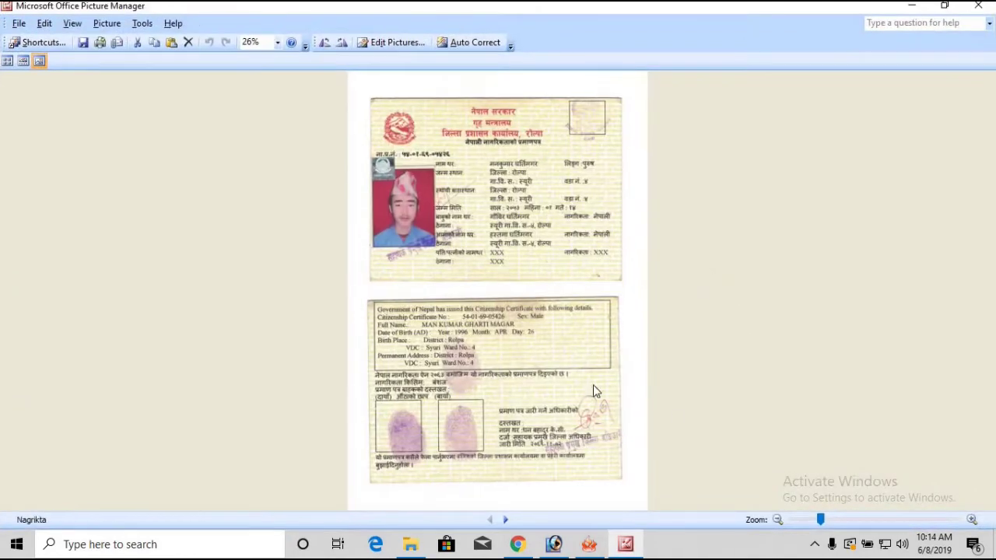
left_click(862, 521)
scroll(649, 405, "down", 5)
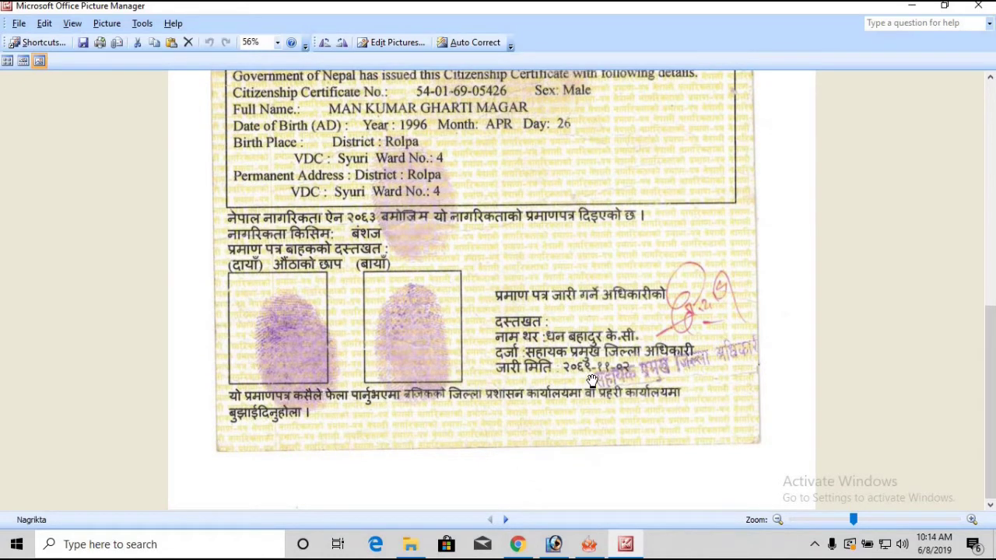
left_click(910, 7)
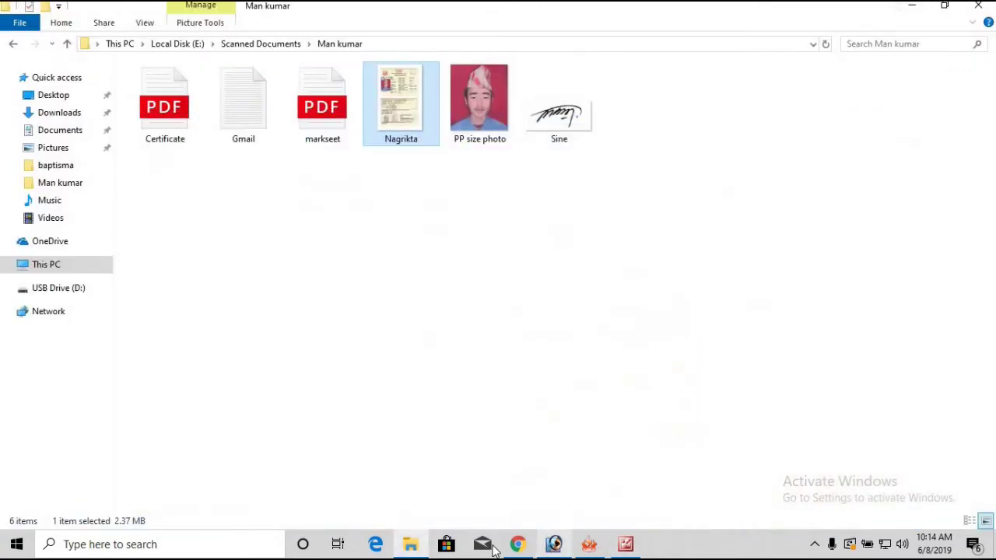
left_click(518, 545)
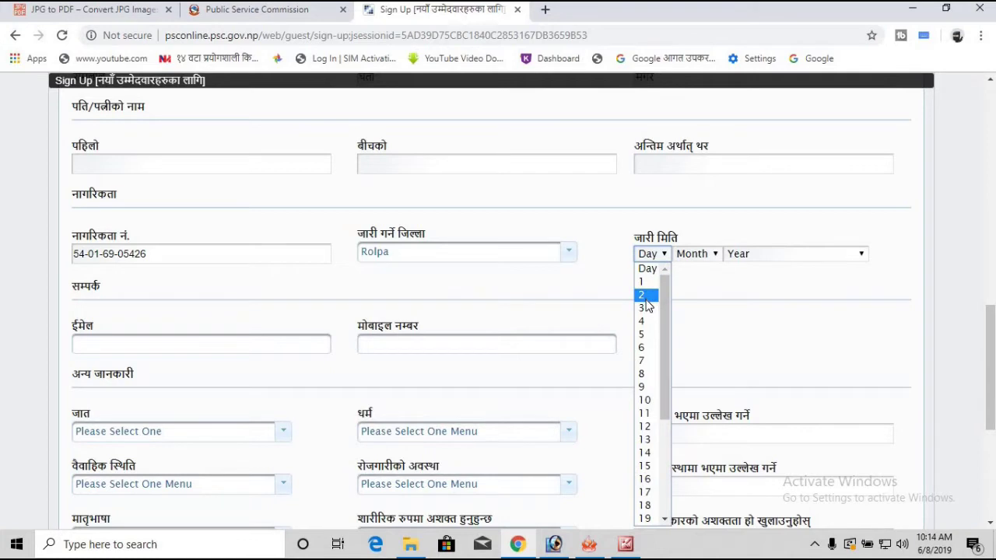
Step: Pick Day 2, Month 11 and Year 2069 under जारी मिति for the citizenship issue date
left_click(643, 295)
left_click(710, 255)
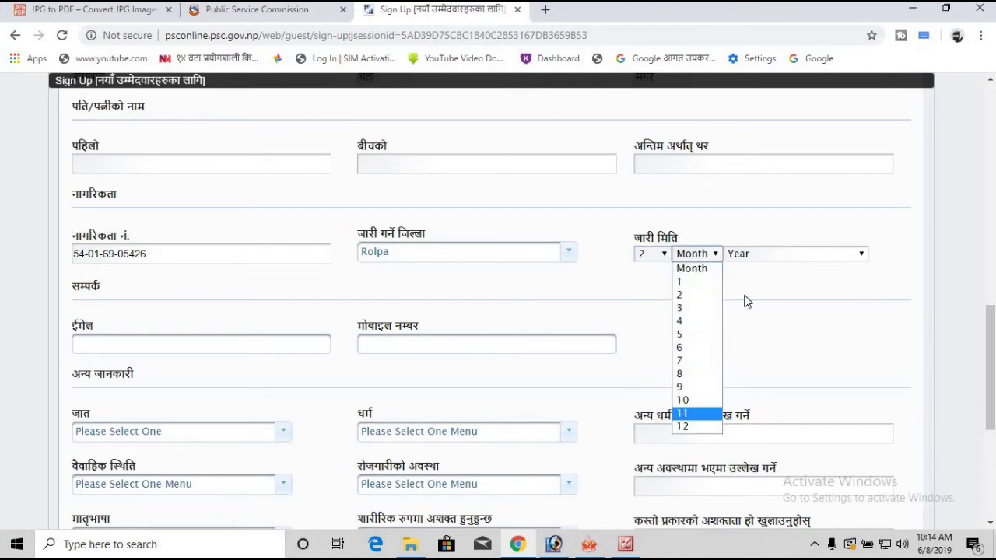
left_click(692, 413)
left_click(764, 254)
scroll(771, 356, "down", 10)
scroll(771, 356, "down", 6)
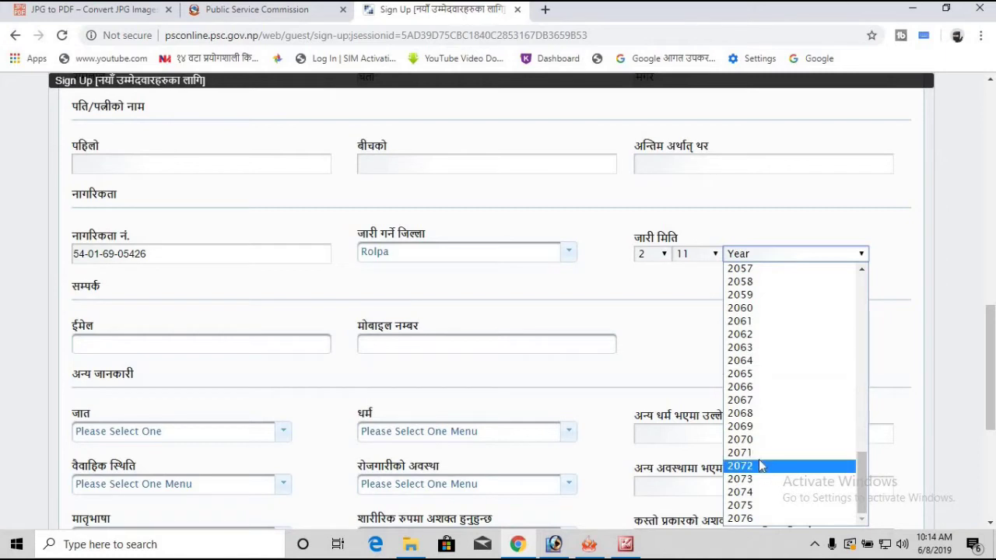
left_click(759, 426)
scroll(560, 296, "down", 1)
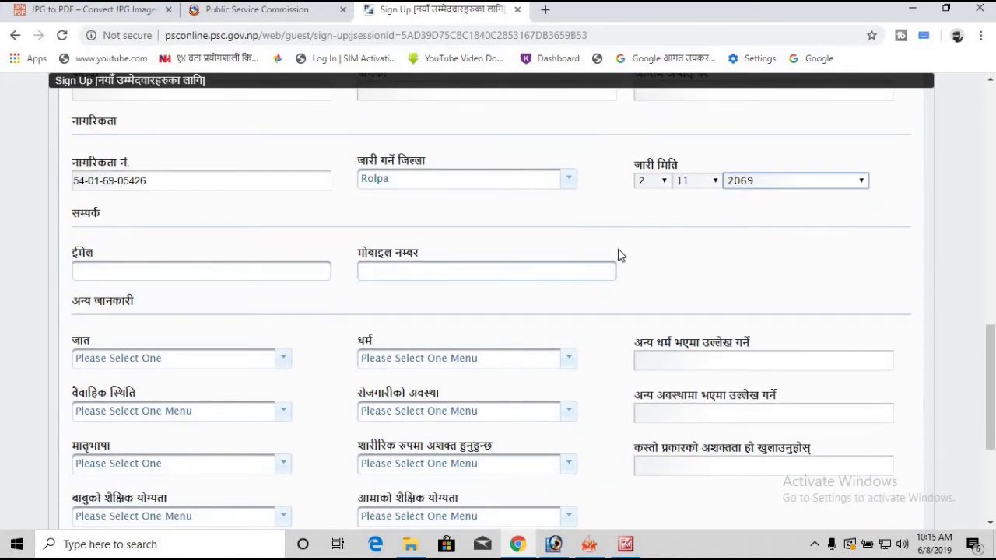
scroll(311, 233, "down", 1)
left_click(135, 199)
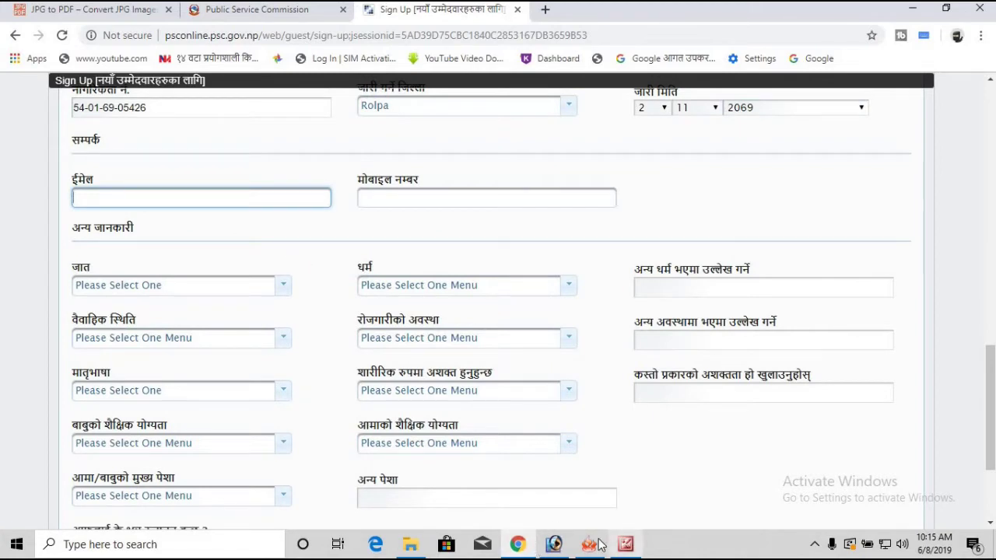
Step: Open Gmail.txt and copy the saved e-mail address into the form's e-mail field
left_click(410, 544)
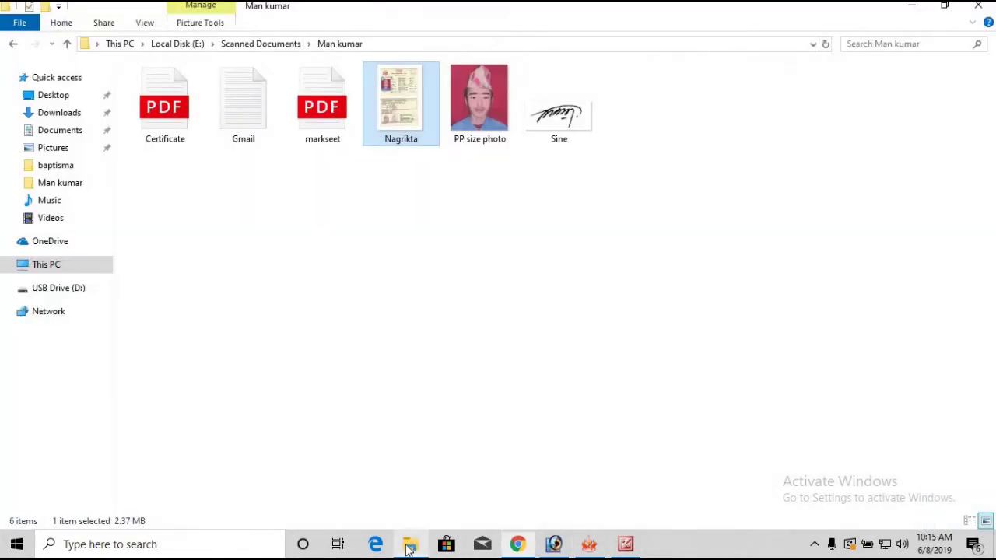
left_click(241, 95)
double_click(241, 93)
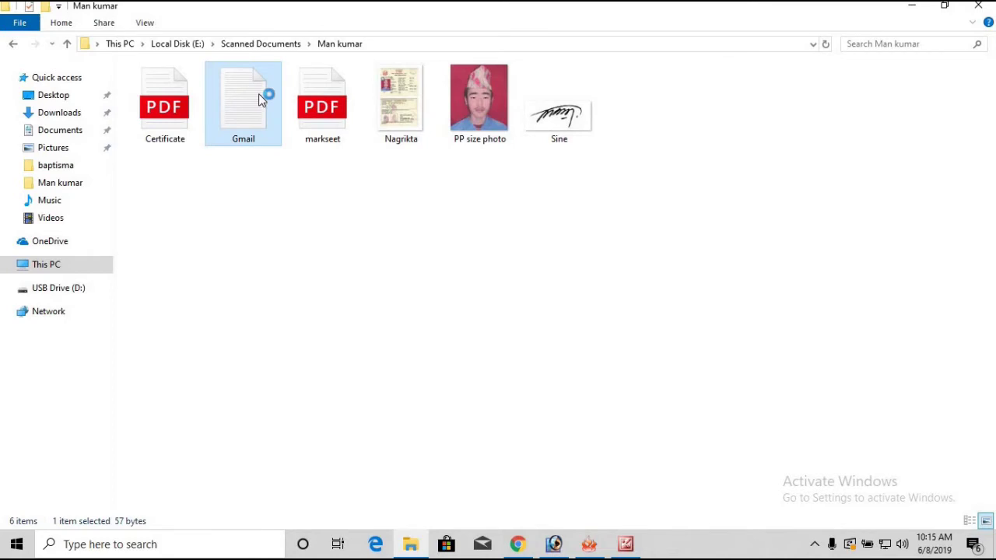
double_click(240, 131)
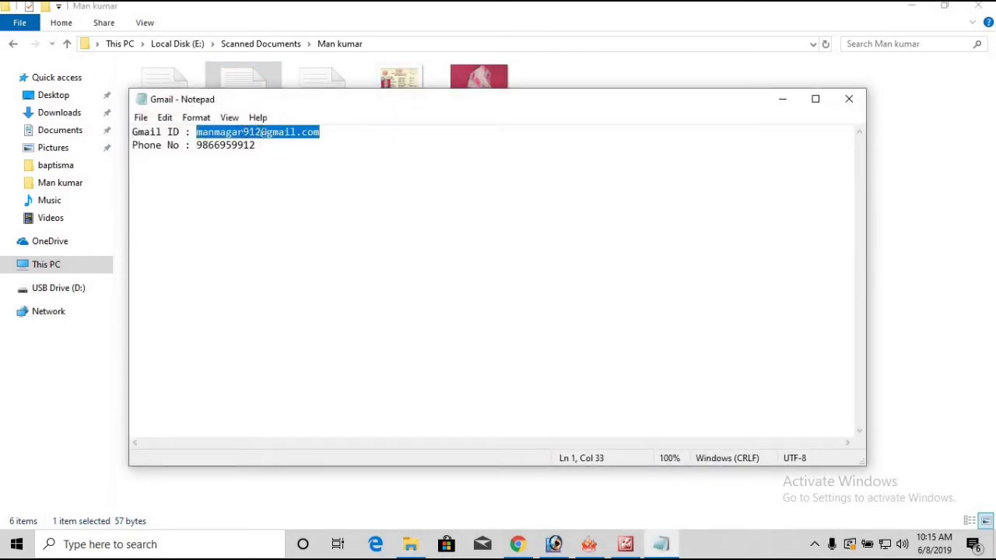
right_click(269, 129)
left_click(332, 181)
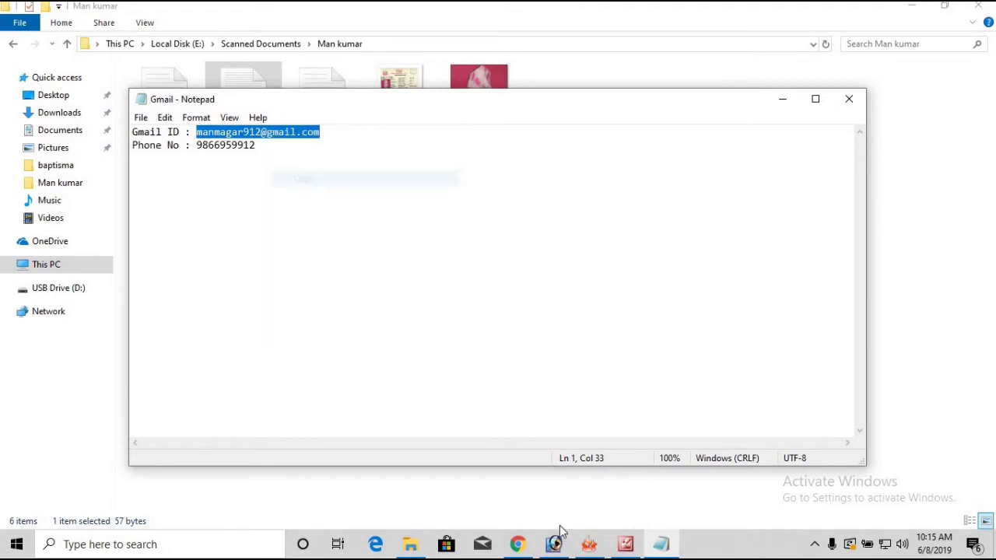
left_click(519, 544)
right_click(165, 203)
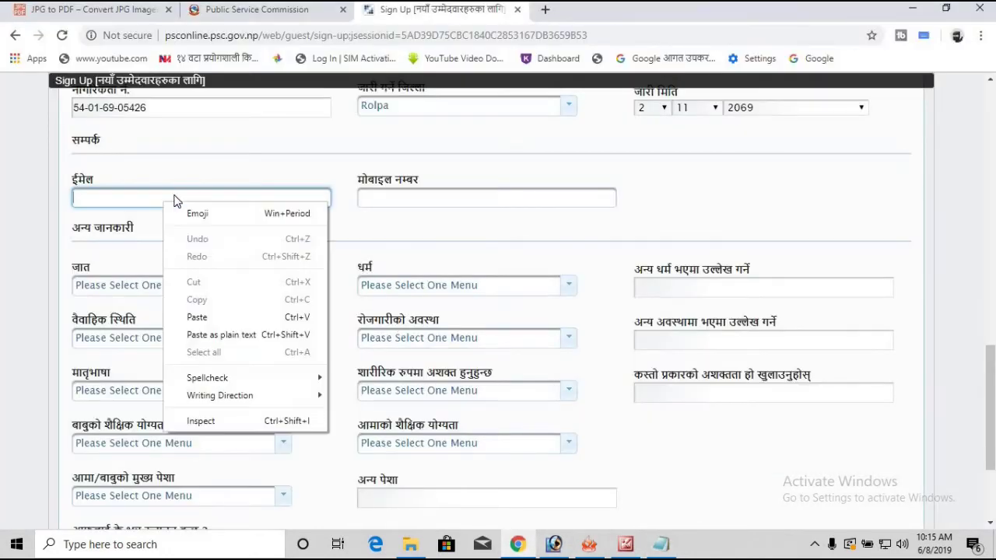
left_click(219, 316)
Step: Copy the saved phone number from the note into the mobile number field
left_click(415, 201)
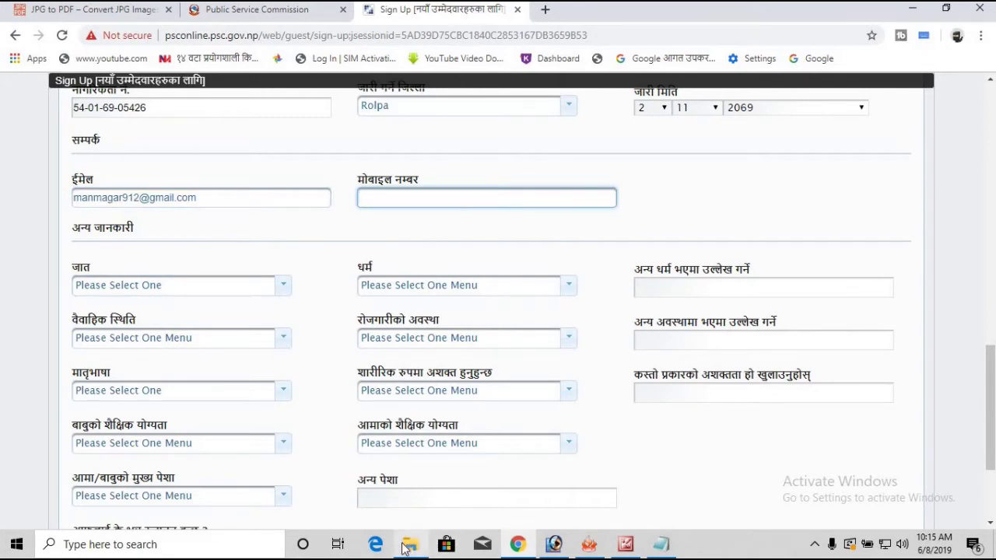
left_click(660, 544)
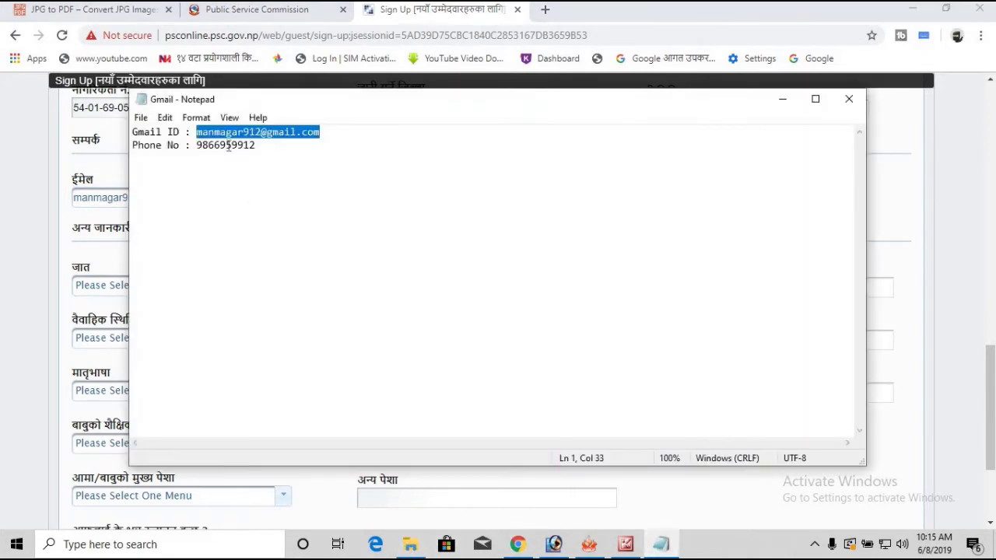
double_click(228, 146)
right_click(228, 147)
left_click(276, 195)
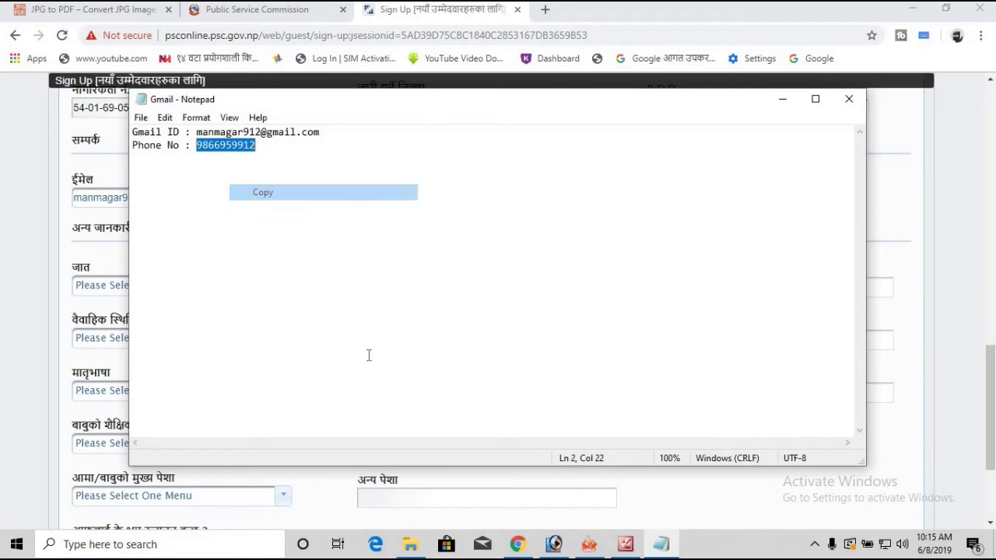
left_click(517, 545)
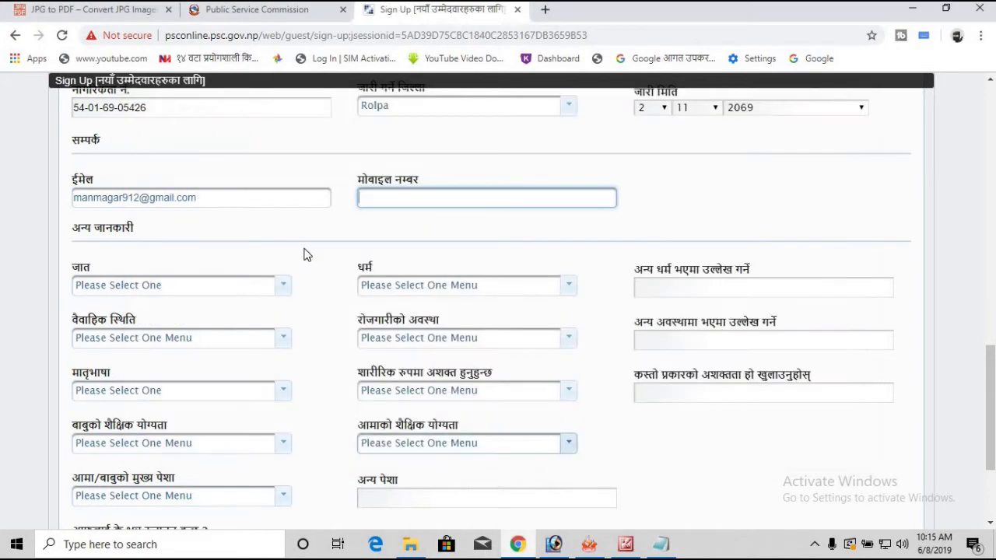
right_click(418, 196)
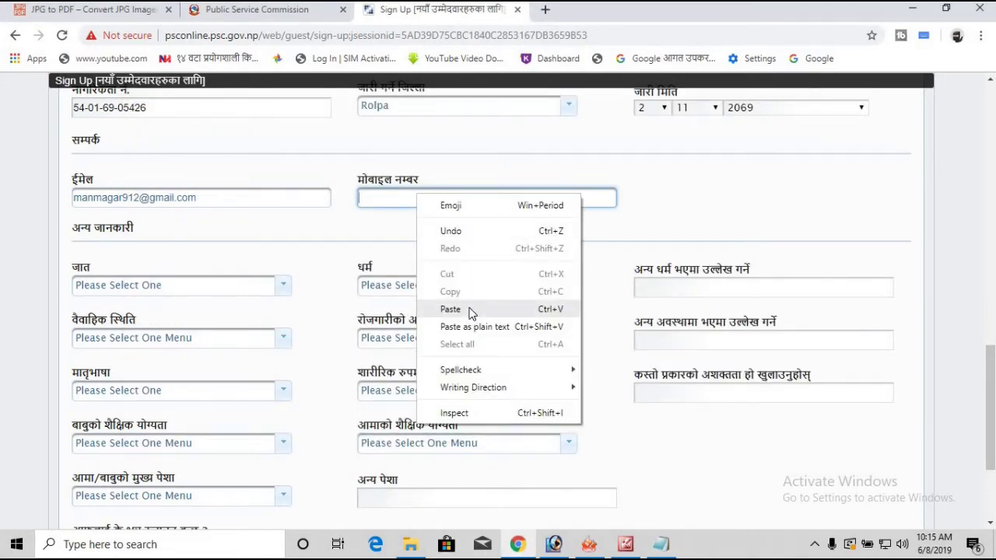
left_click(472, 314)
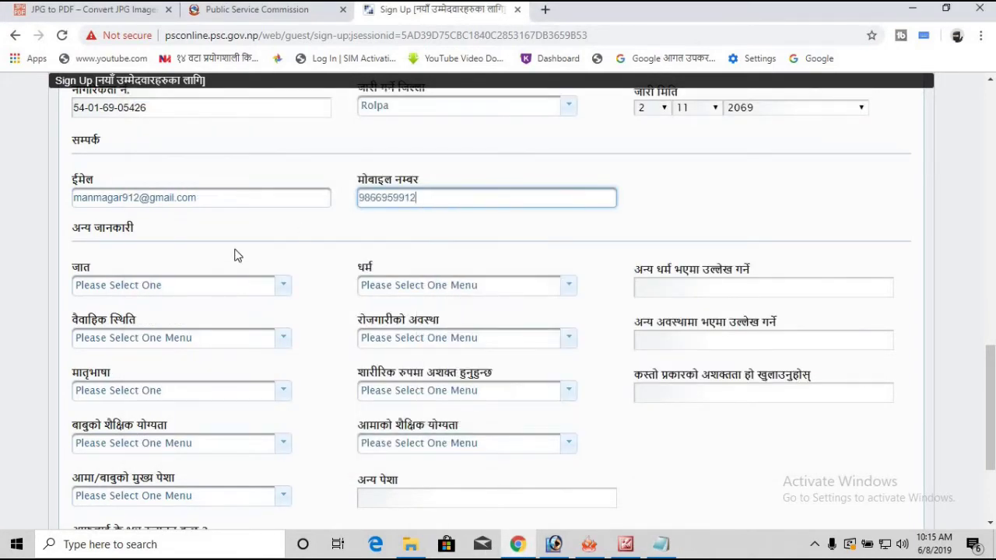
left_click(231, 295)
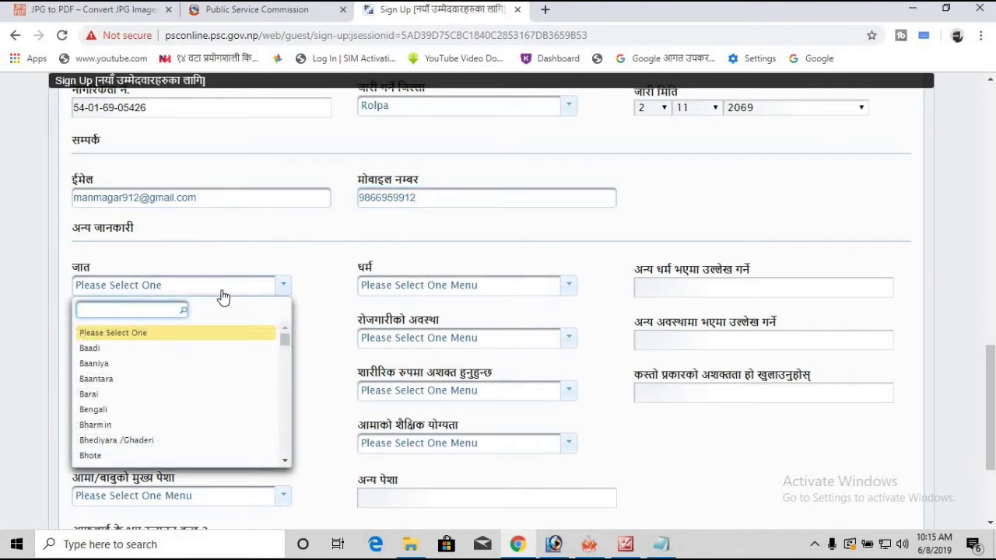
Step: Set the caste to Magar and the religion to Hindu
scroll(207, 307, "down", 1)
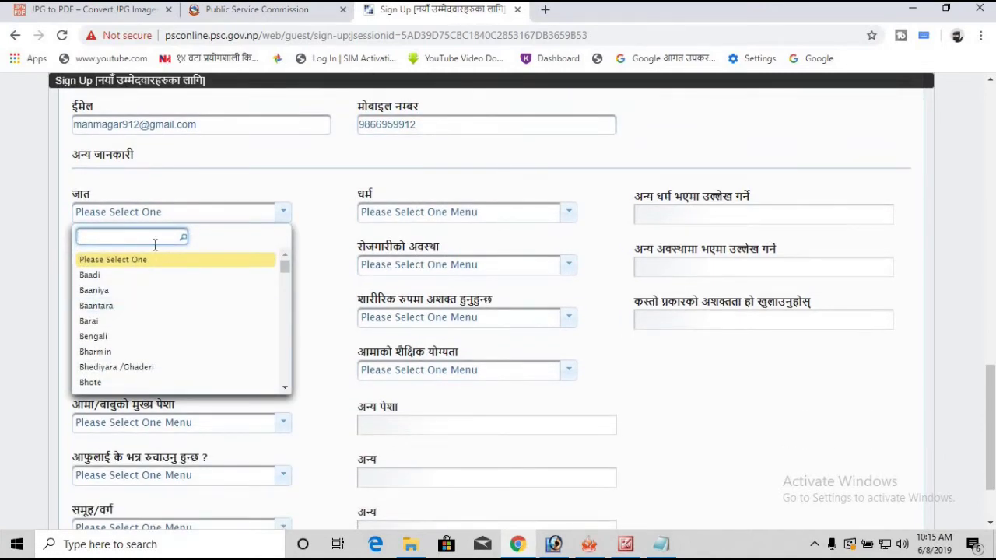
type("mag")
key("Return")
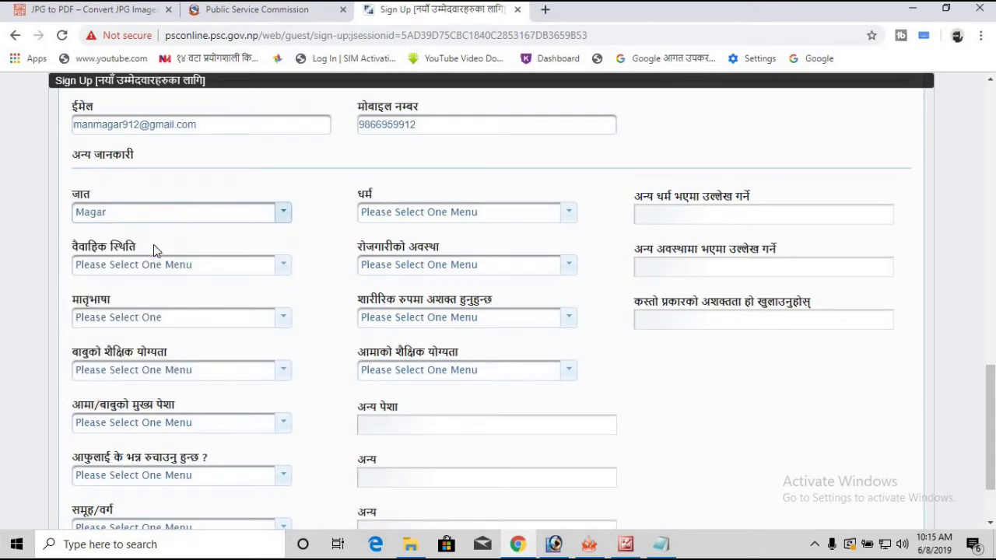
left_click(498, 213)
left_click(433, 252)
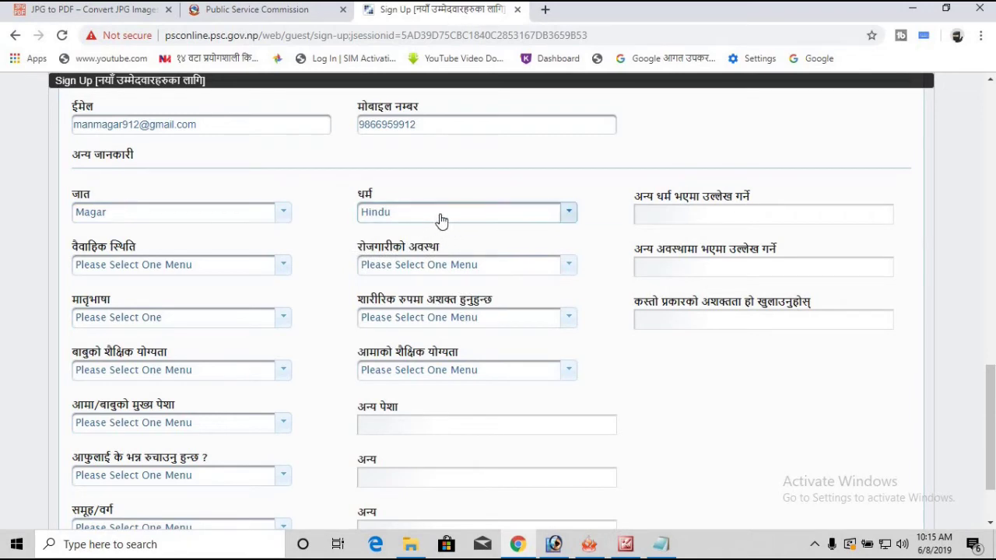
left_click(441, 218)
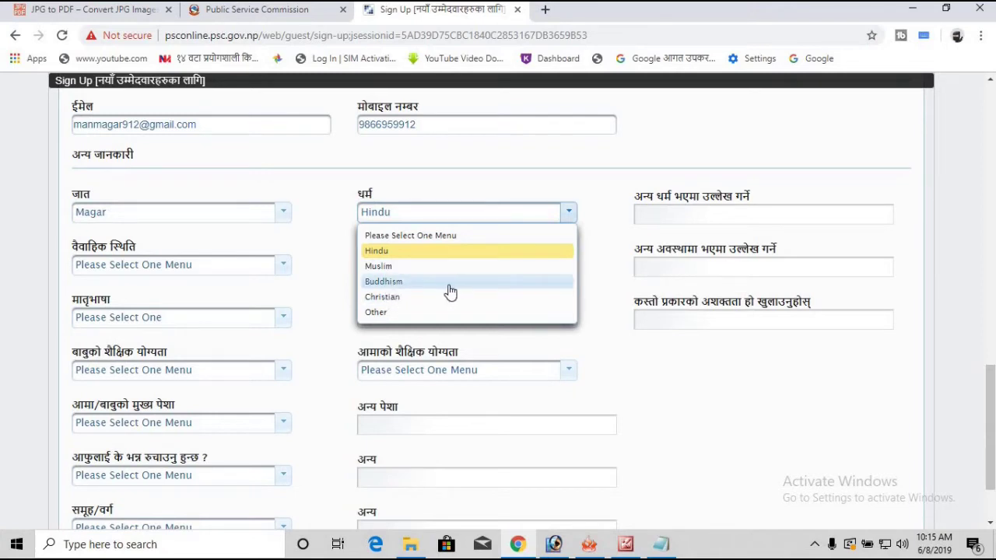
left_click(475, 250)
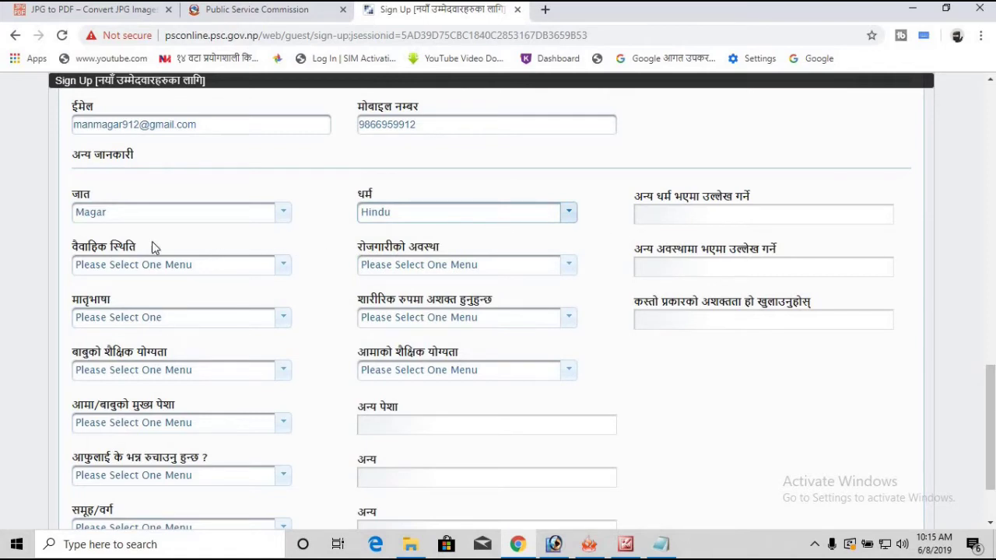
Step: Set the marital status to Single and the employment status to Unemployed
left_click(282, 268)
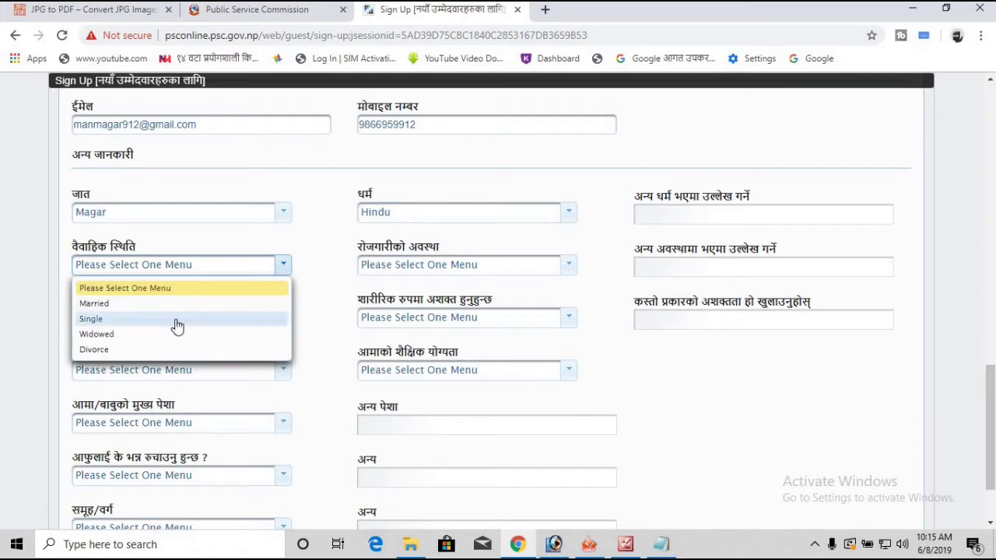
left_click(176, 322)
left_click(280, 269)
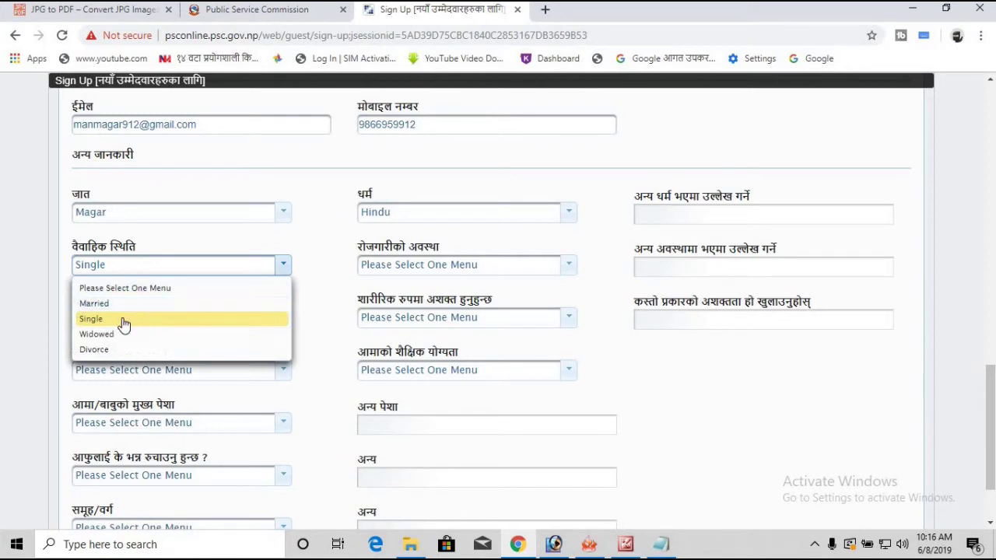
left_click(122, 325)
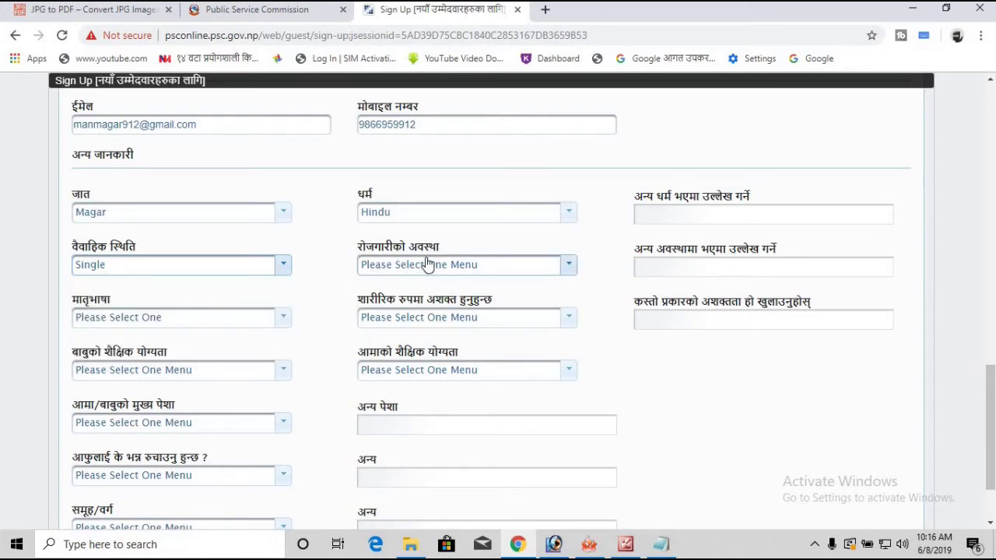
left_click(563, 268)
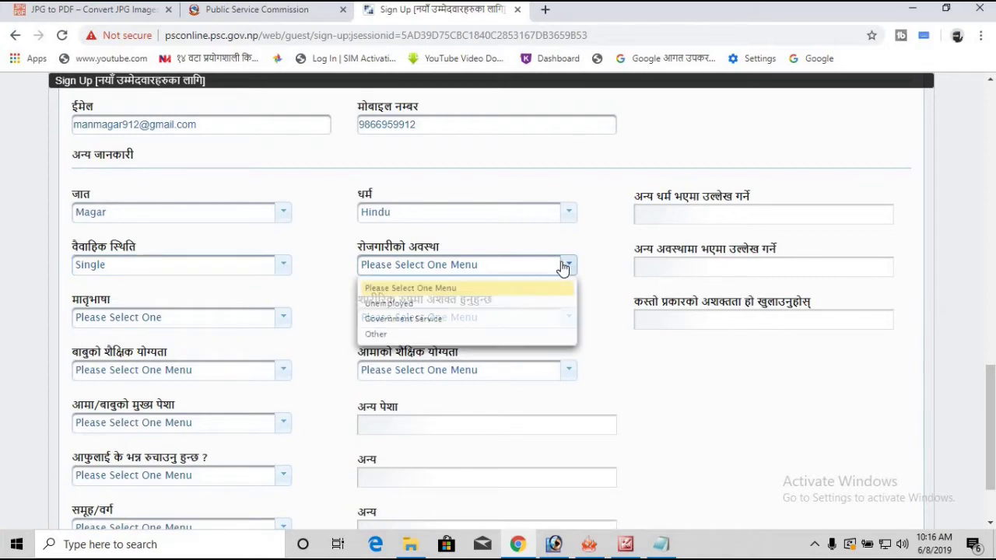
left_click(454, 307)
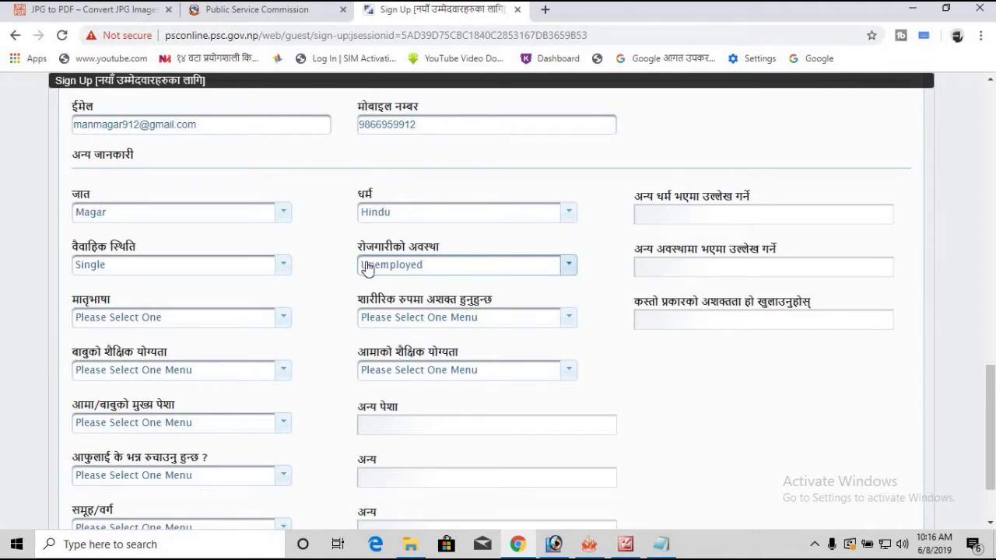
left_click(545, 274)
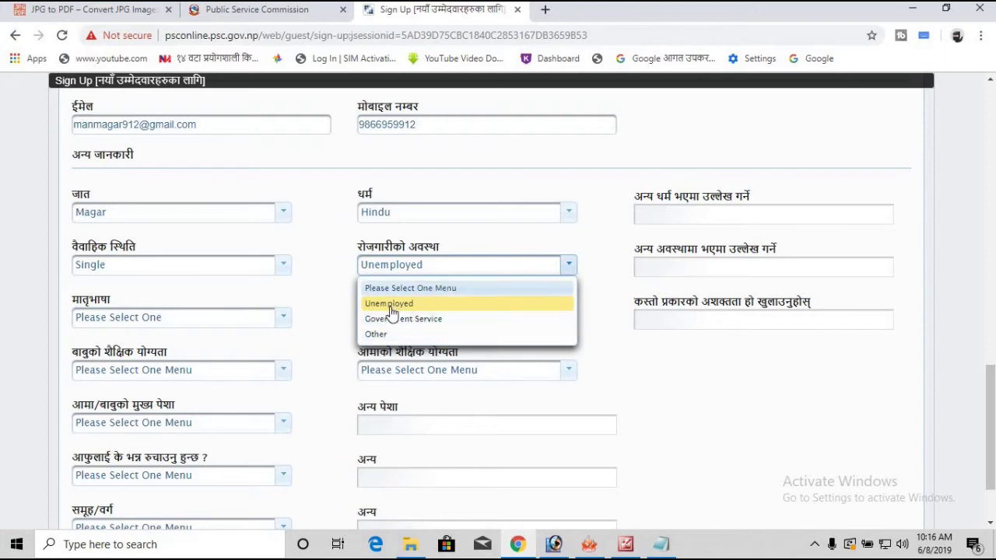
left_click(559, 264)
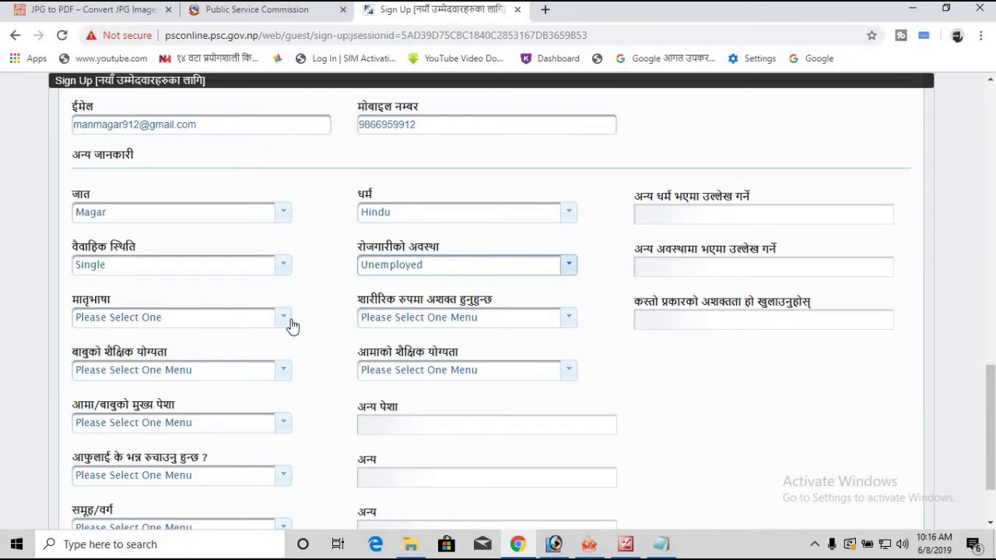
Step: Set the mother tongue to Nepali and the physical disability answer to No
left_click(101, 319)
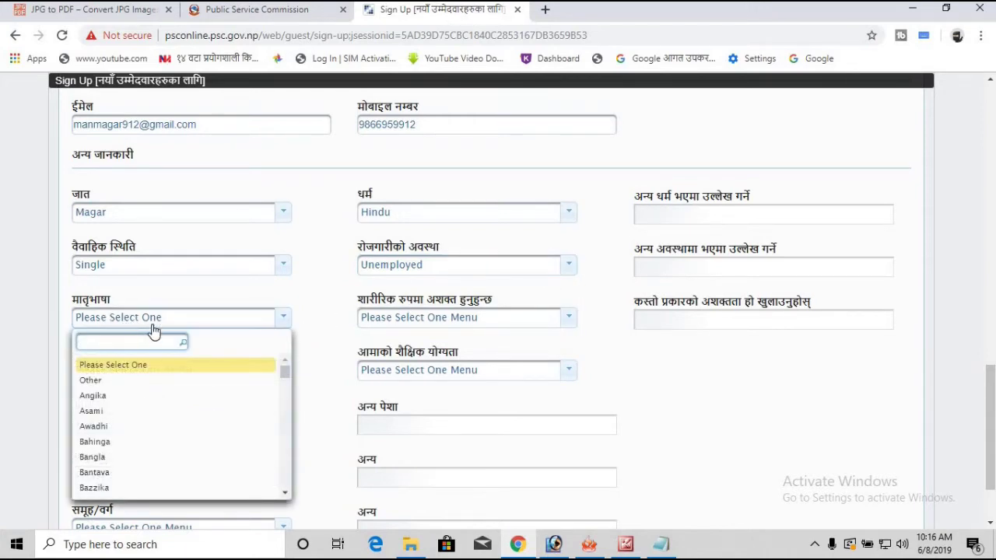
type("nepali")
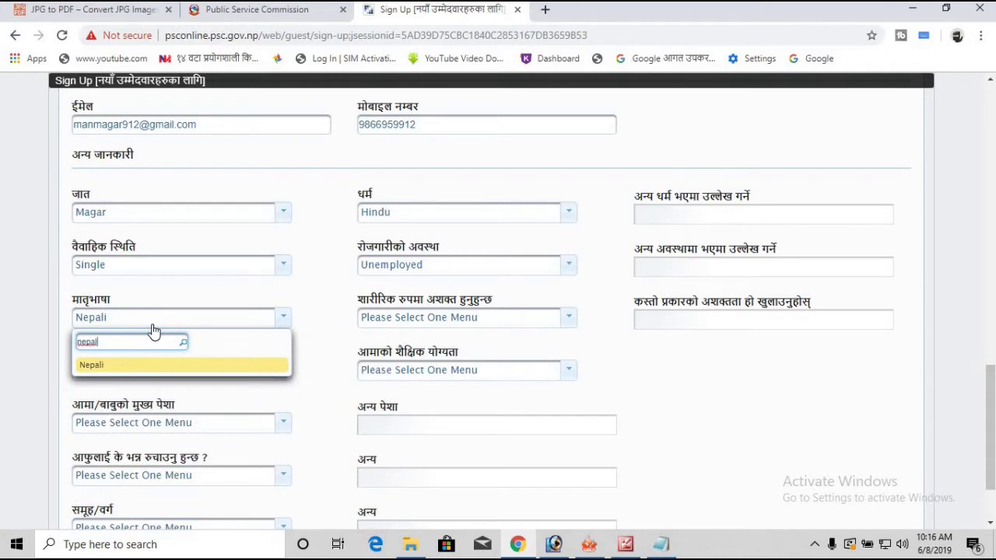
key("Return")
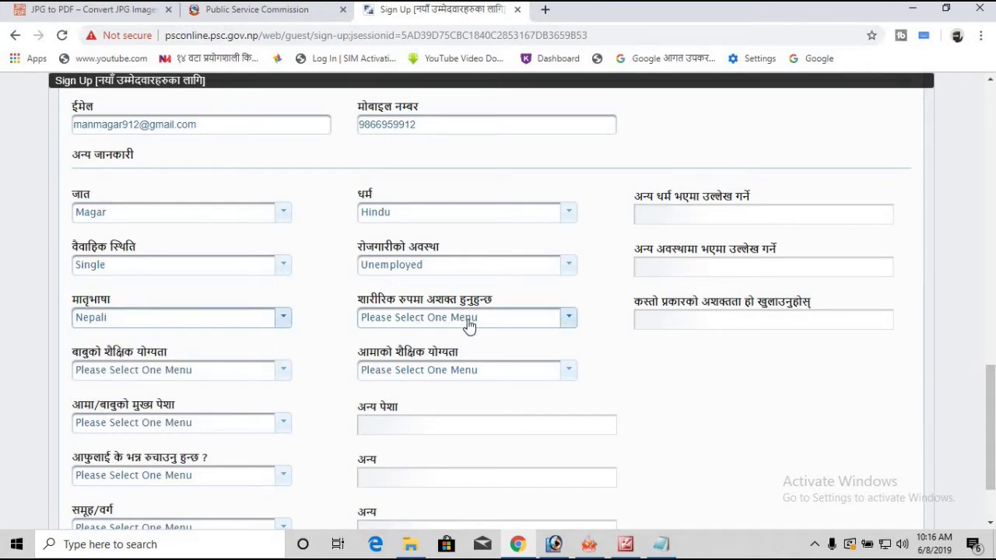
left_click(569, 324)
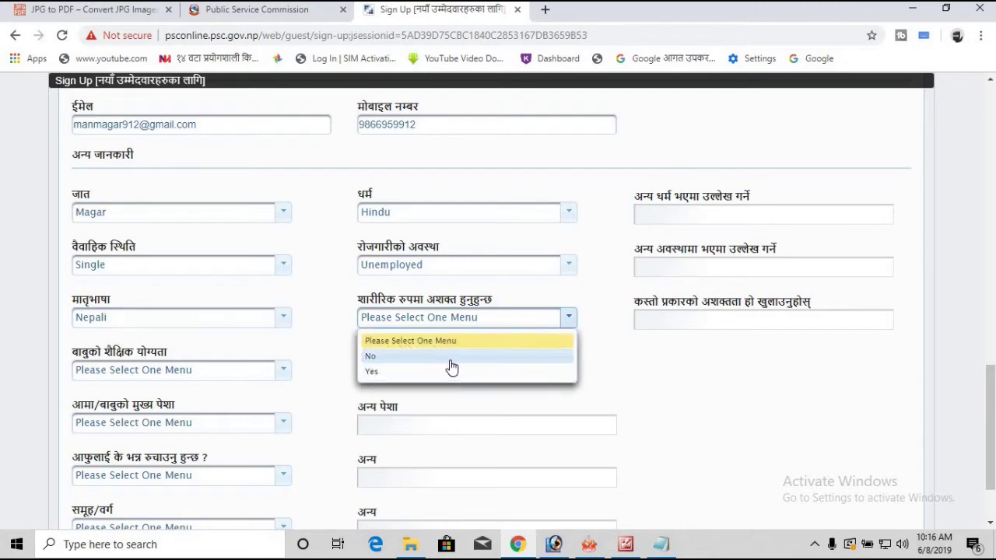
left_click(450, 358)
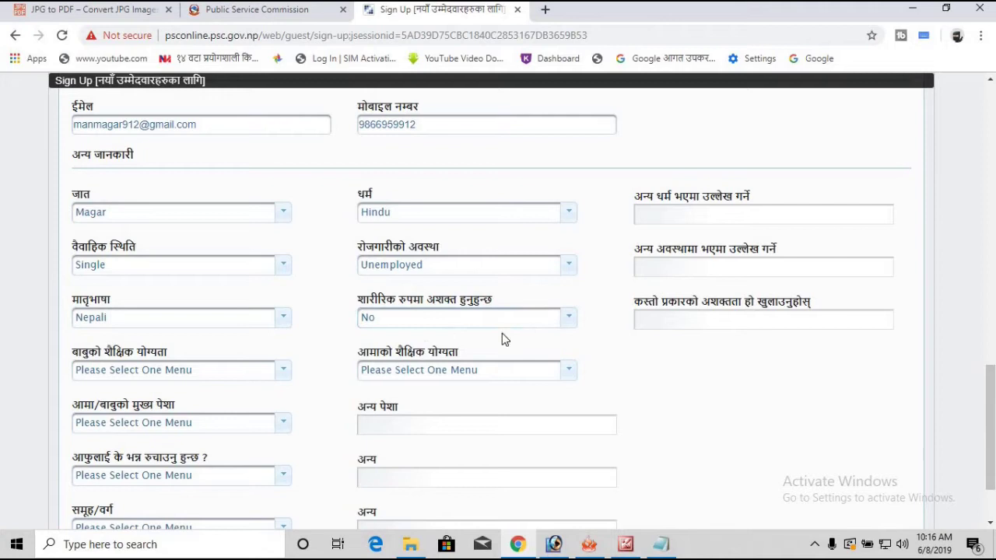
left_click(502, 320)
left_click(549, 324)
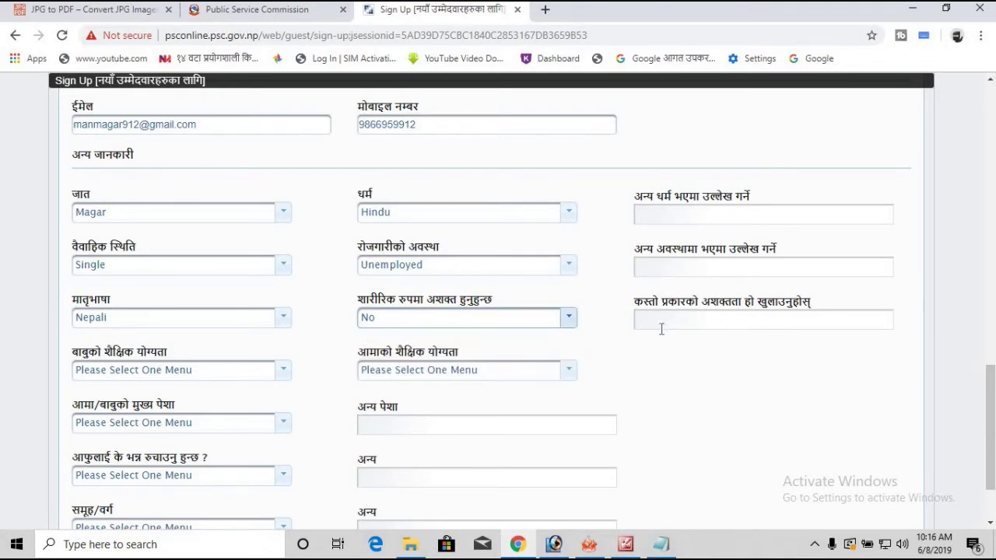
left_click(730, 321)
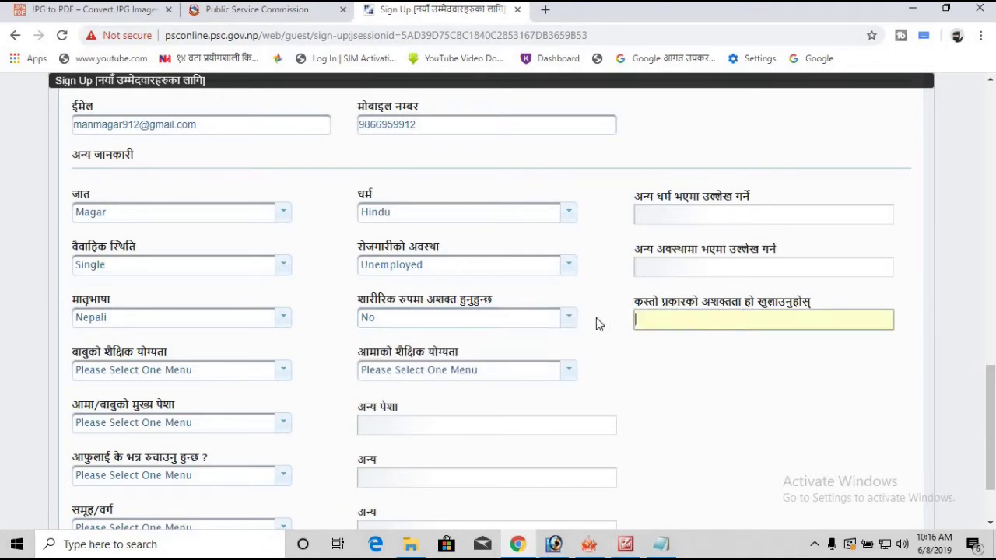
Step: Set the father's education to Educated and the mother's education to Uneducated
left_click(281, 377)
left_click(241, 423)
left_click(404, 379)
left_click(148, 354)
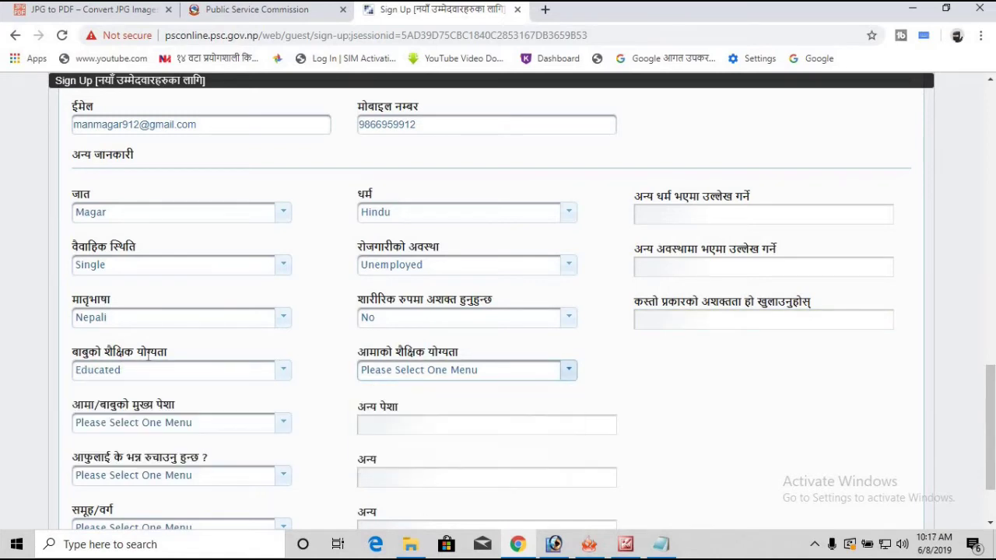
left_click(150, 379)
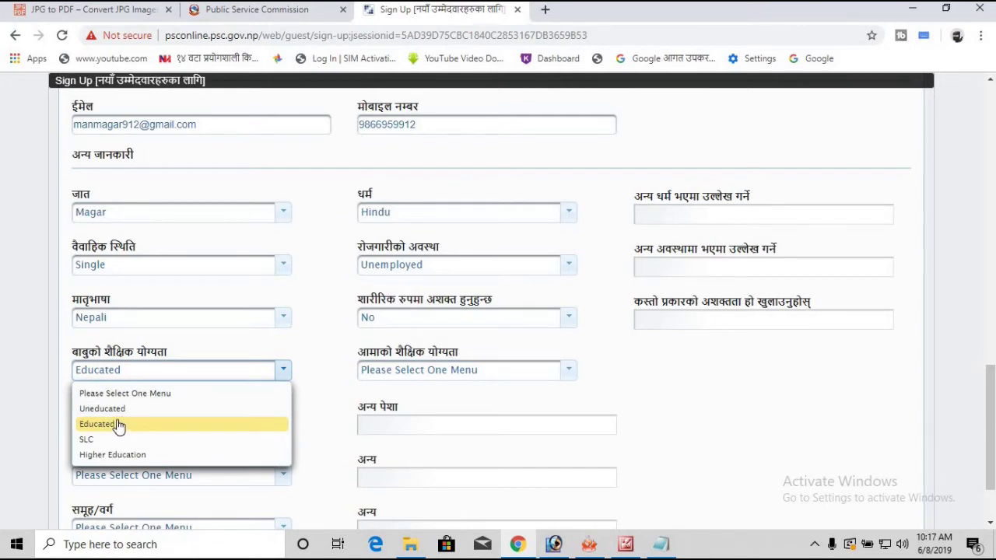
left_click(118, 424)
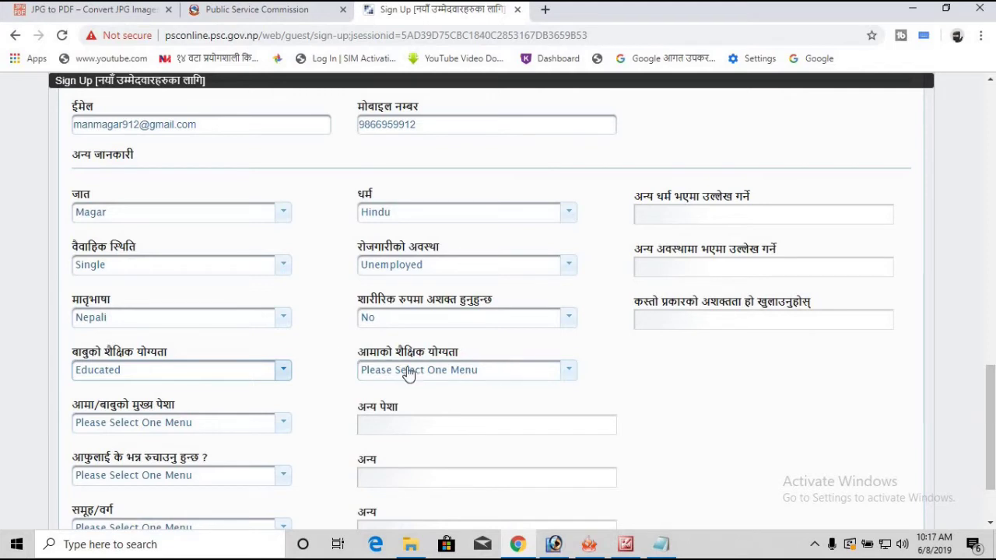
left_click(484, 371)
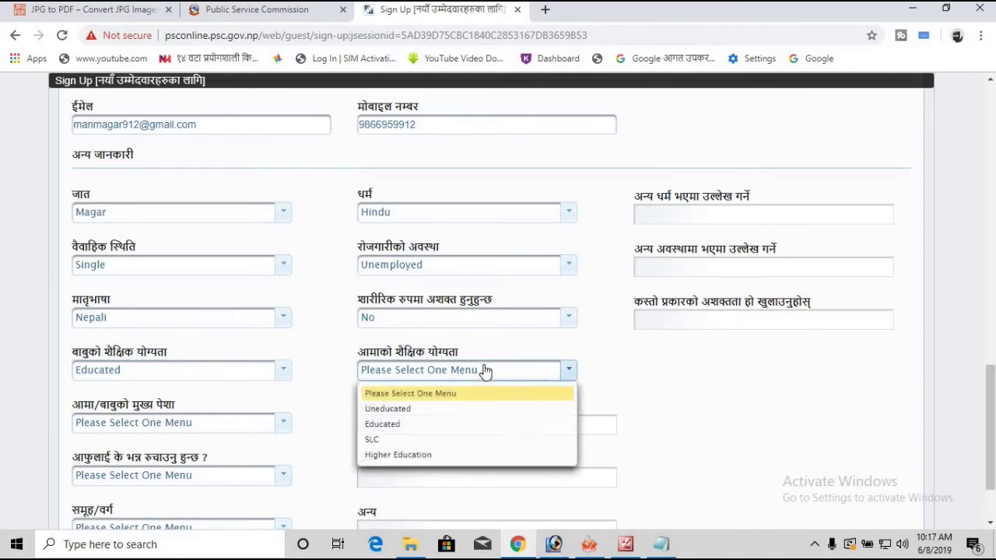
left_click(404, 410)
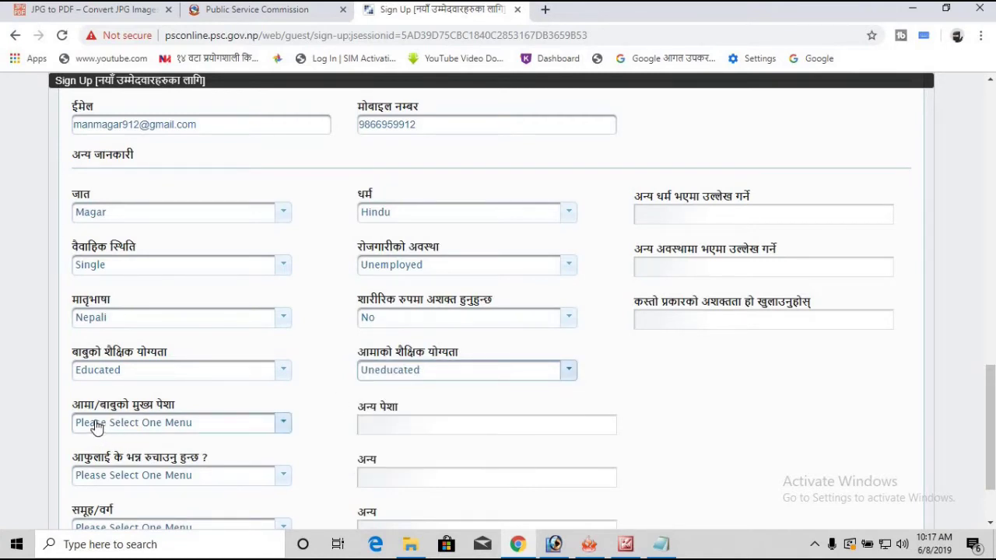
Step: Set the parents' main occupation to Agriculture
left_click(267, 422)
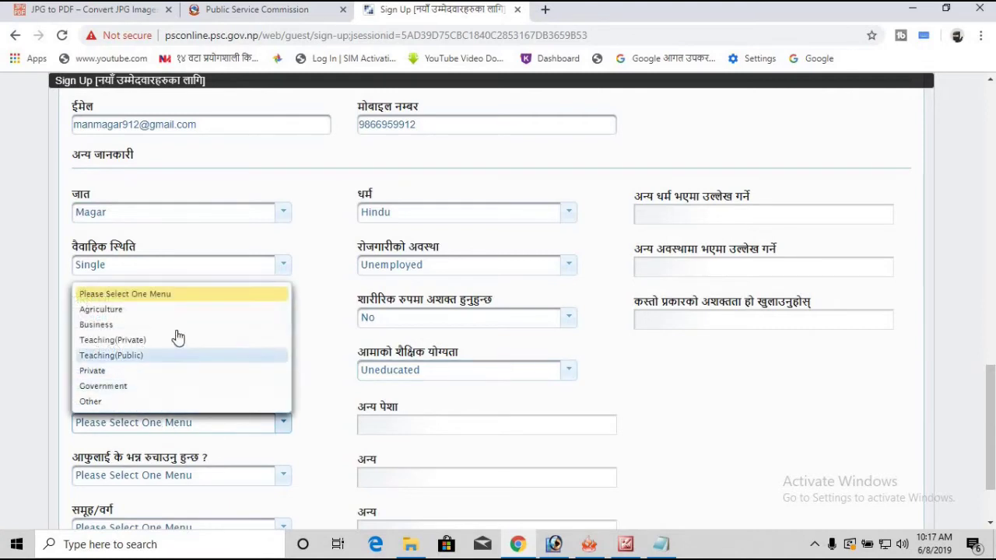
key("Down")
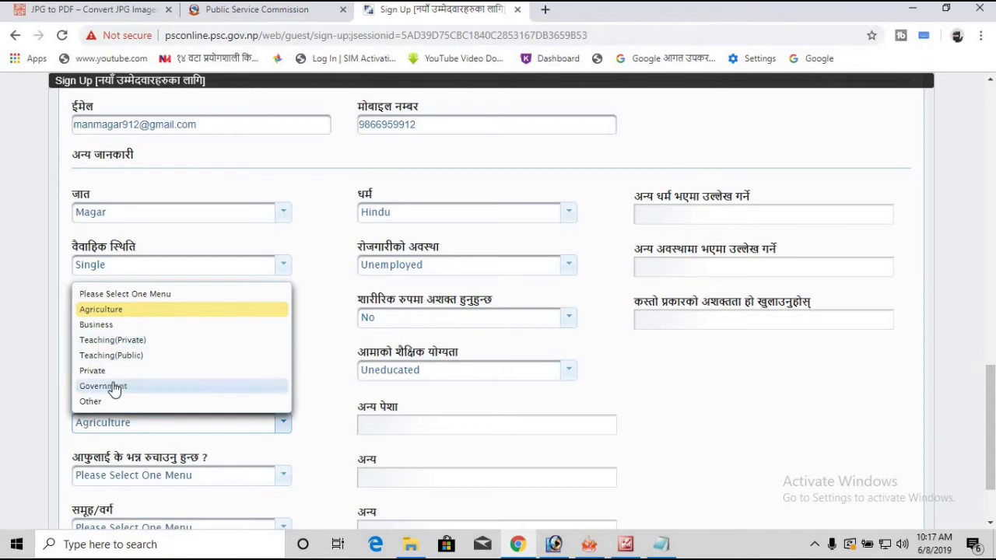
left_click(250, 433)
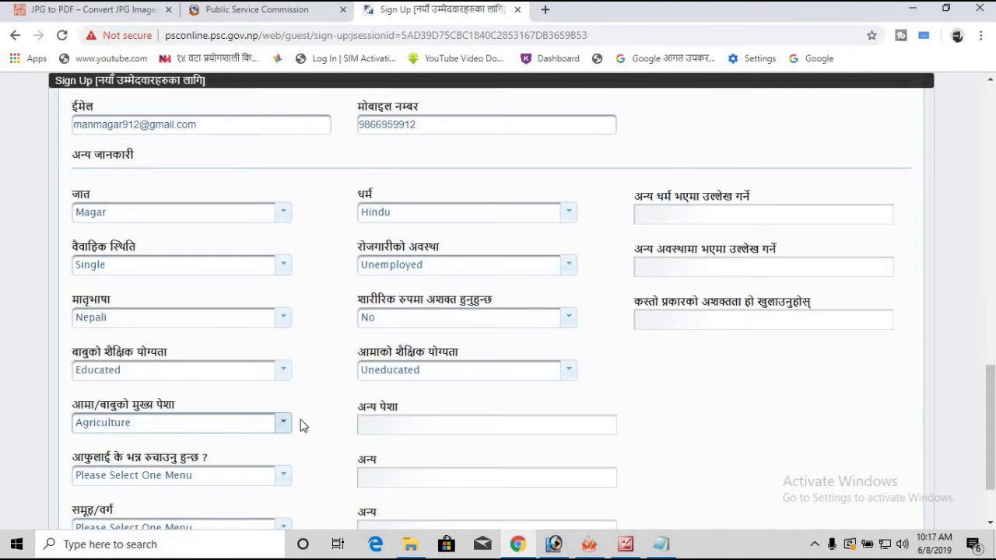
scroll(300, 422, "down", 1)
left_click(370, 349)
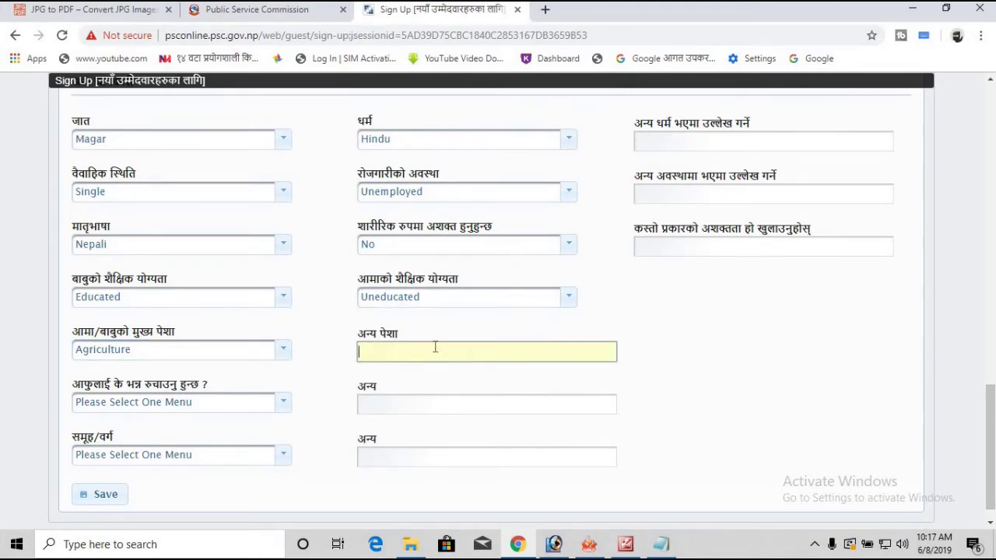
scroll(389, 335, "down", 1)
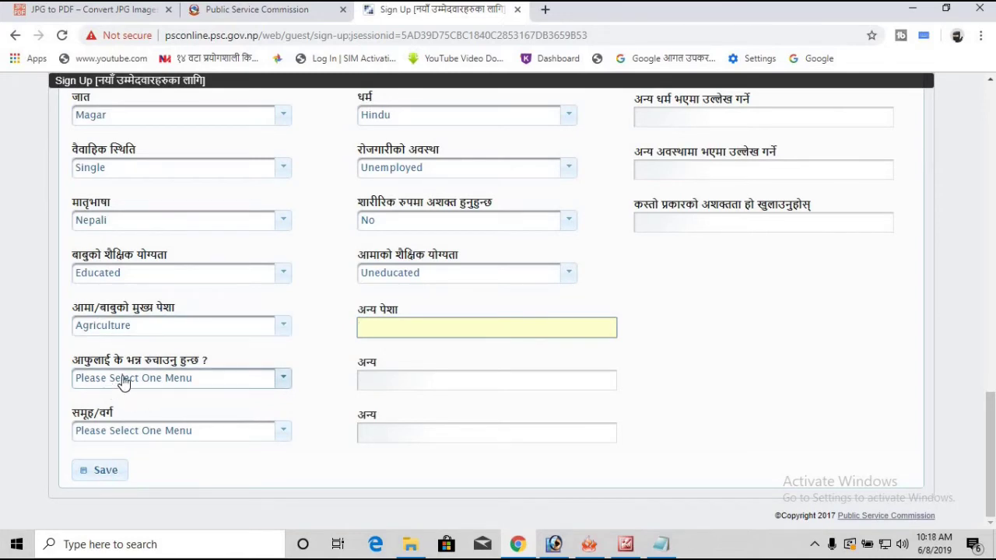
Step: Choose Mountain as the preferred regional identity and Adivasi/Janajati as the group
left_click(268, 381)
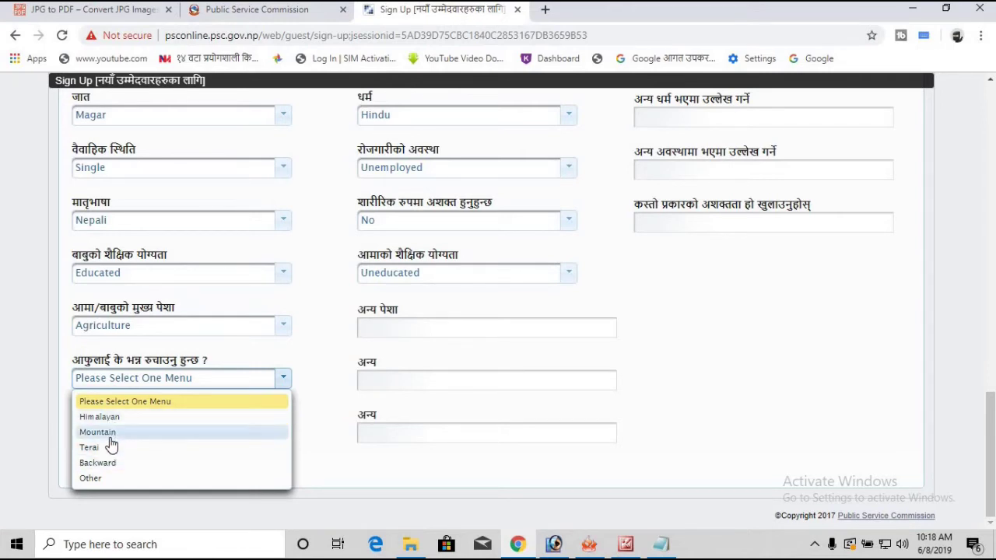
left_click(162, 435)
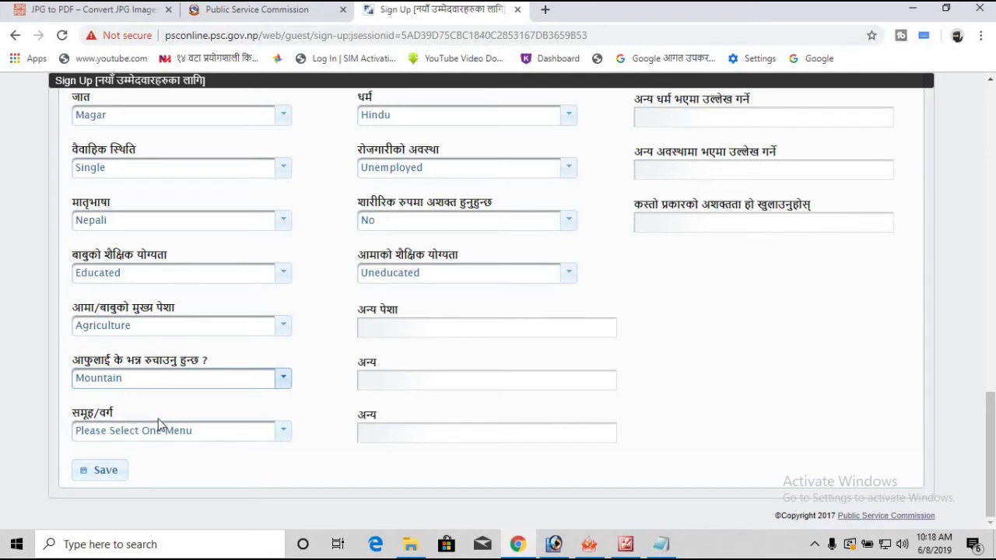
left_click(286, 434)
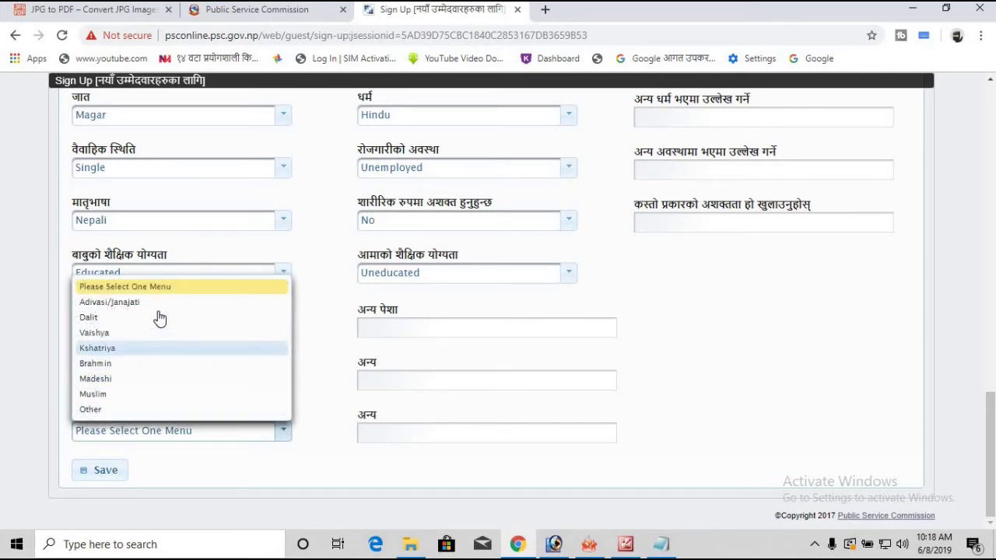
left_click(217, 438)
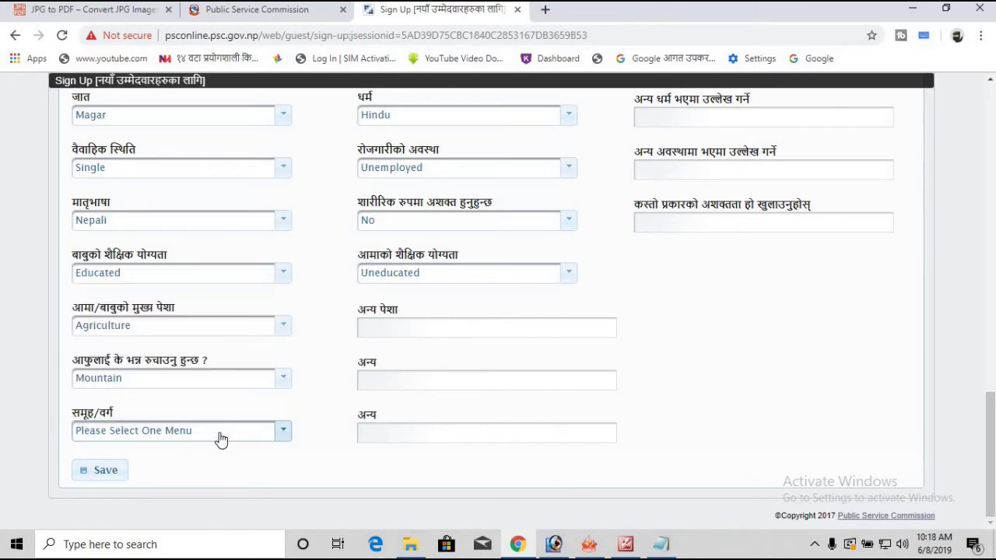
left_click(281, 434)
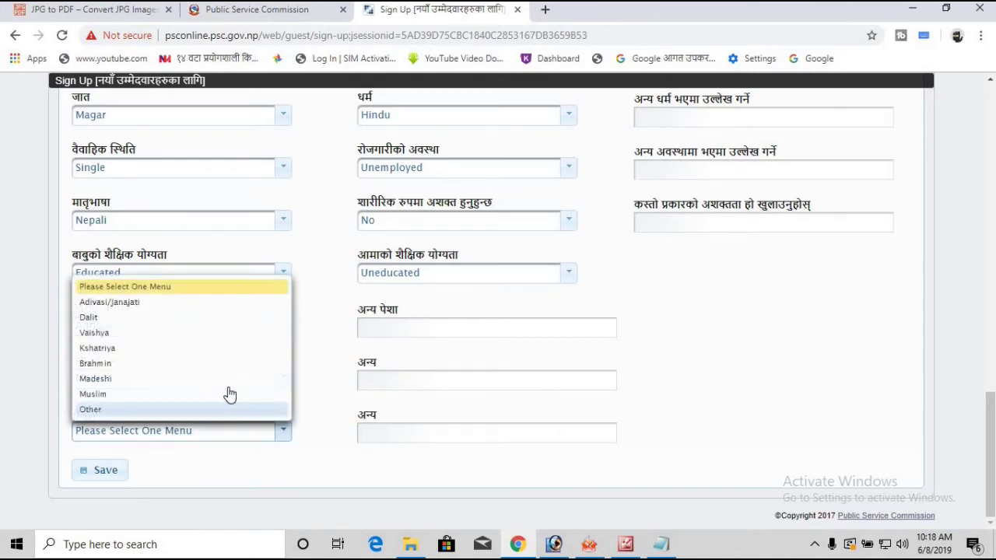
left_click(139, 303)
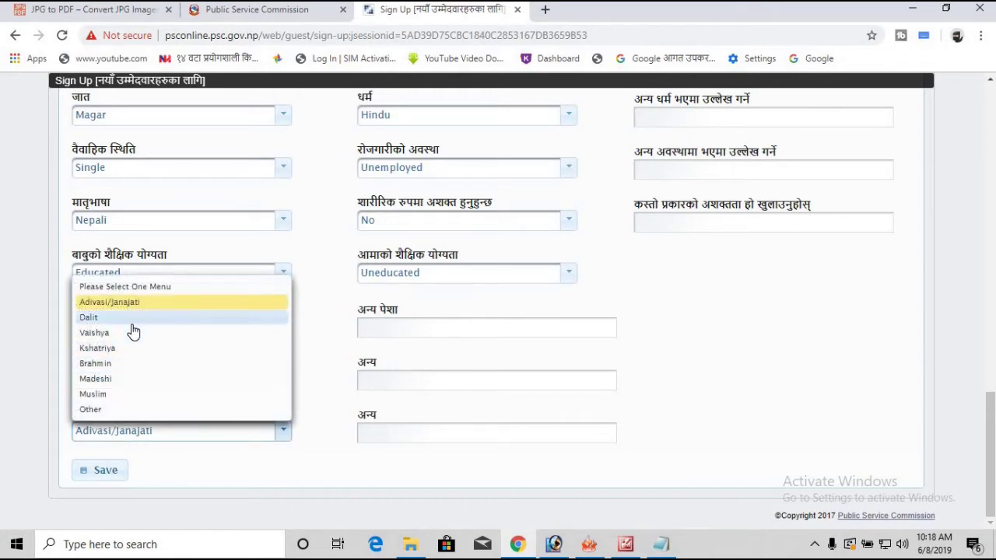
left_click(174, 305)
Step: Save the sign-up form to bring up the submission confirmation
left_click(104, 474)
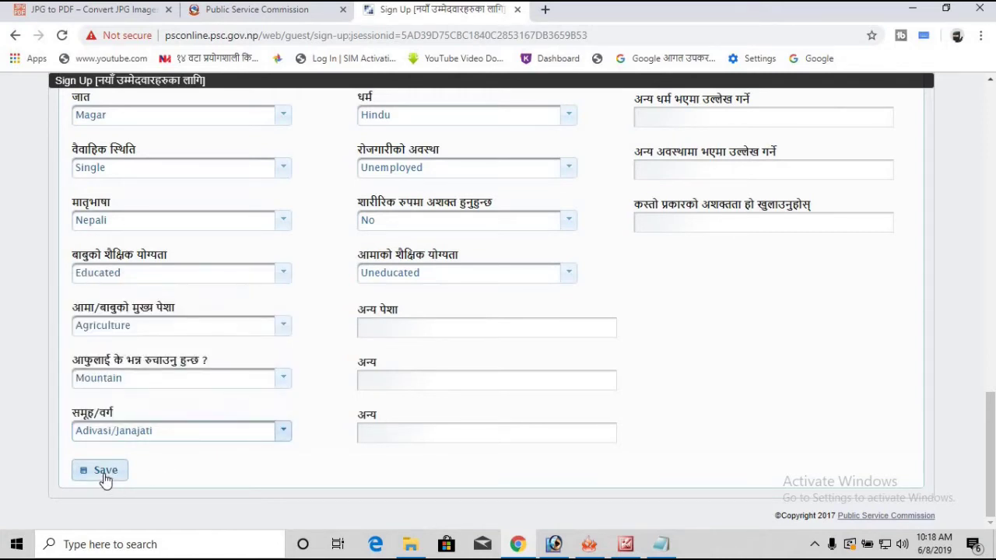
scroll(323, 286, "up", 3)
scroll(323, 287, "up", 7)
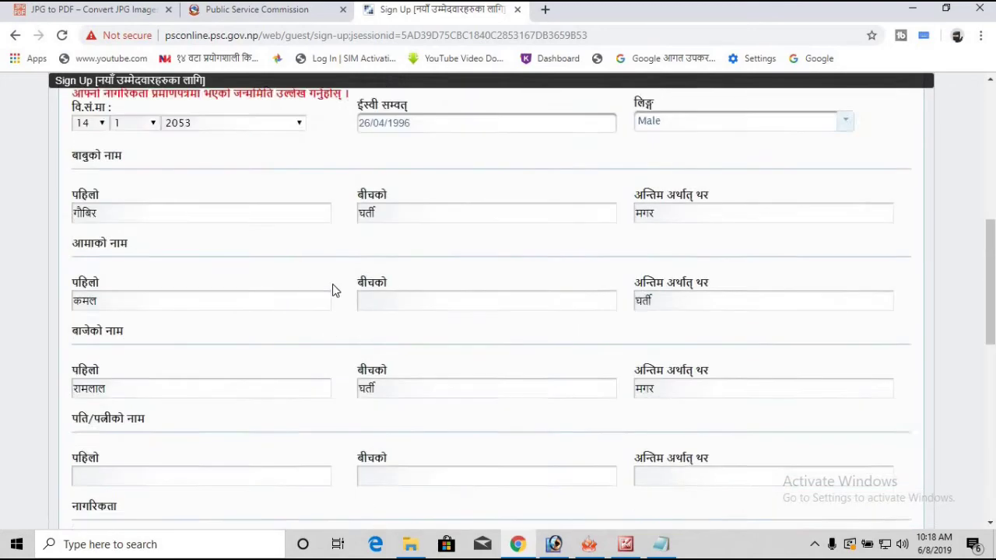
scroll(339, 290, "up", 2)
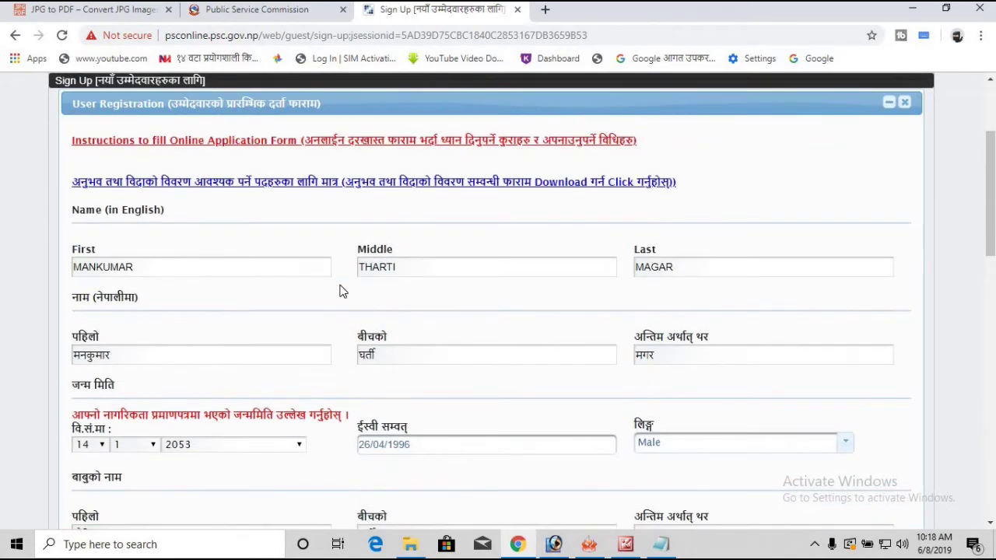
scroll(340, 291, "down", 15)
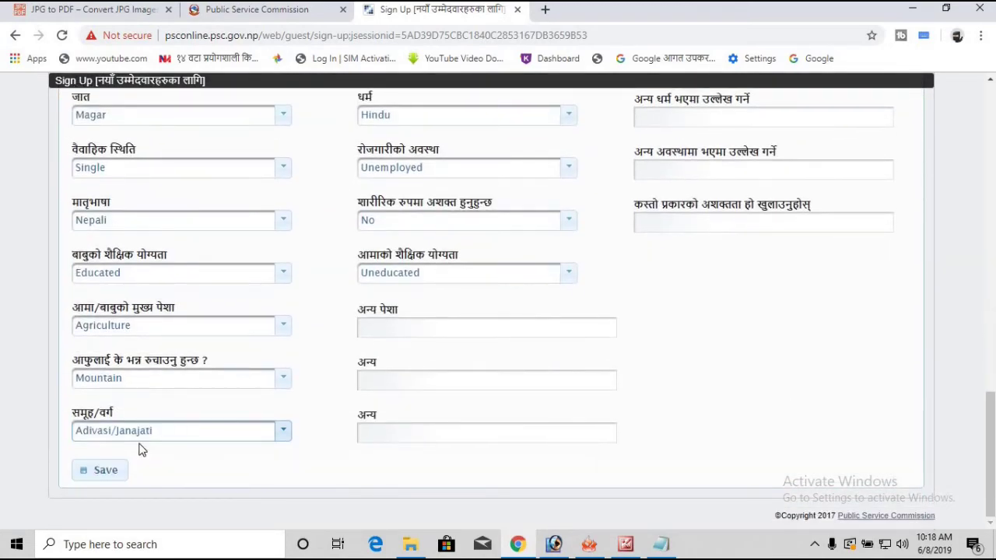
left_click(121, 470)
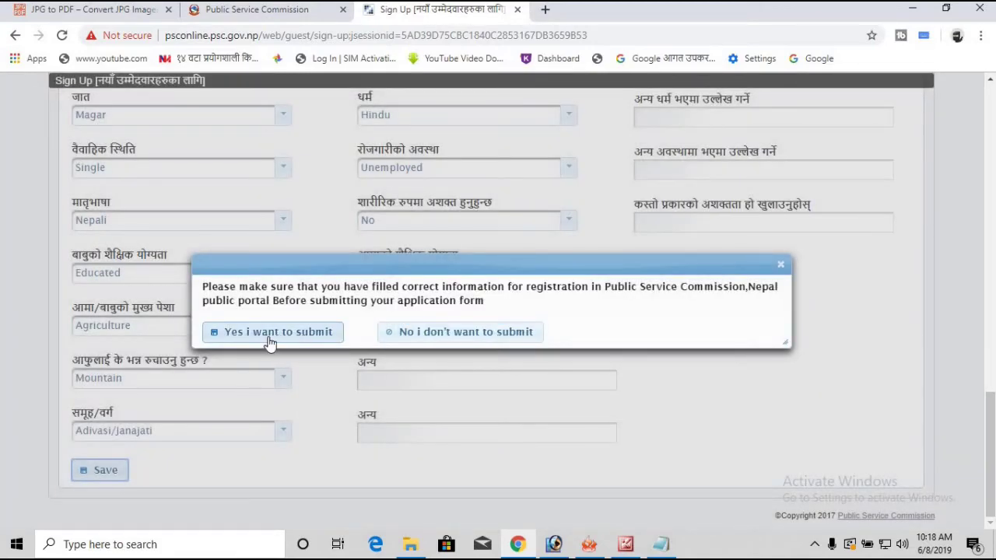
Step: Confirm the submission and copy the success notice containing the new login details
left_click(309, 334)
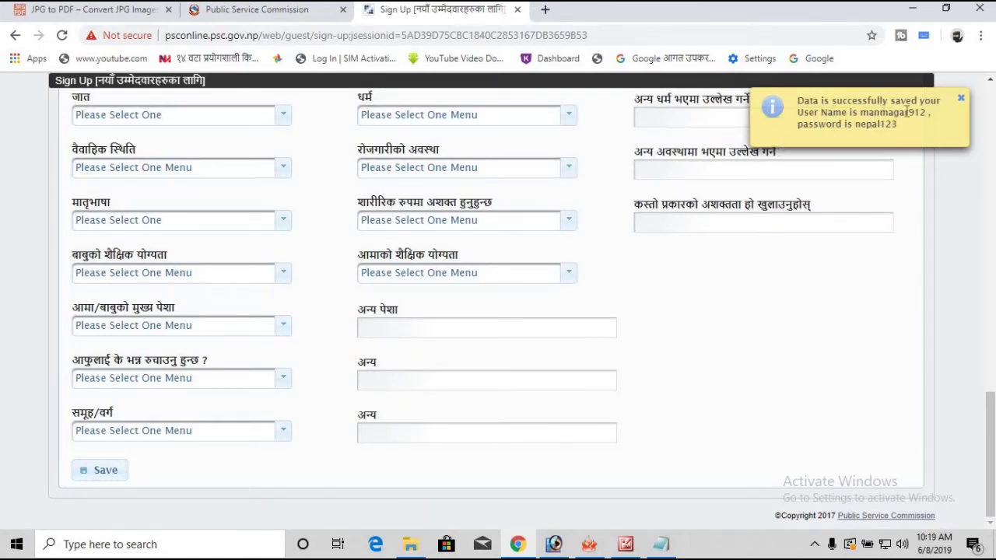
triple_click(852, 127)
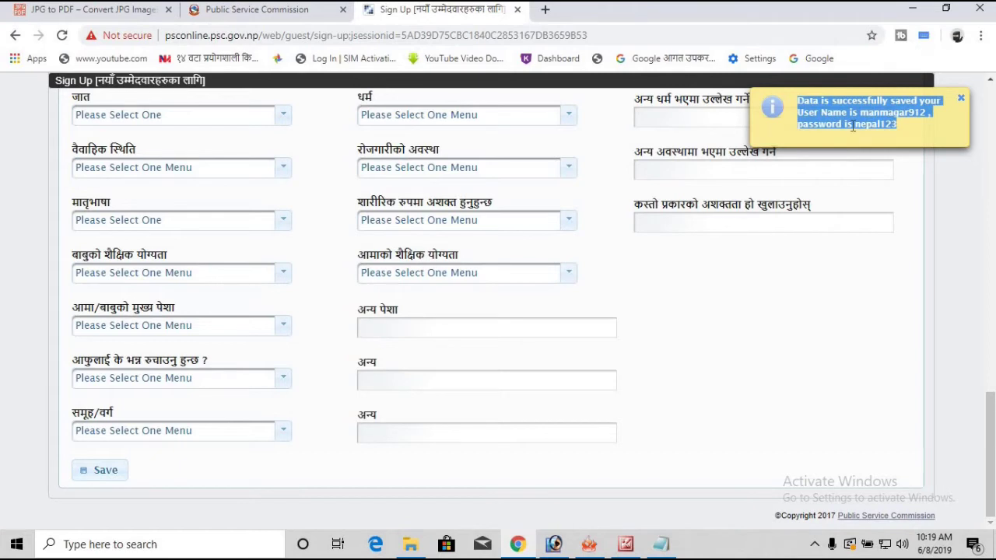
right_click(852, 101)
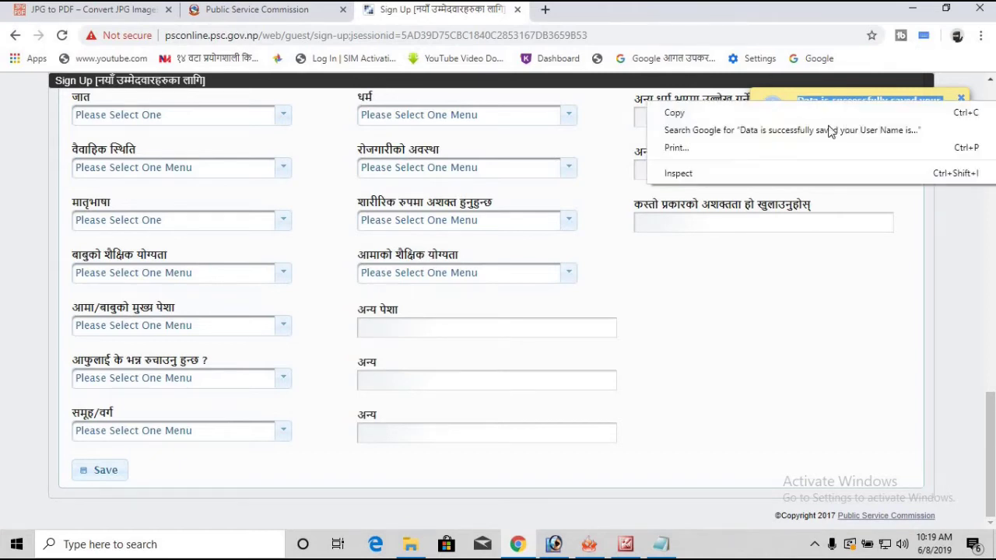
left_click(814, 109)
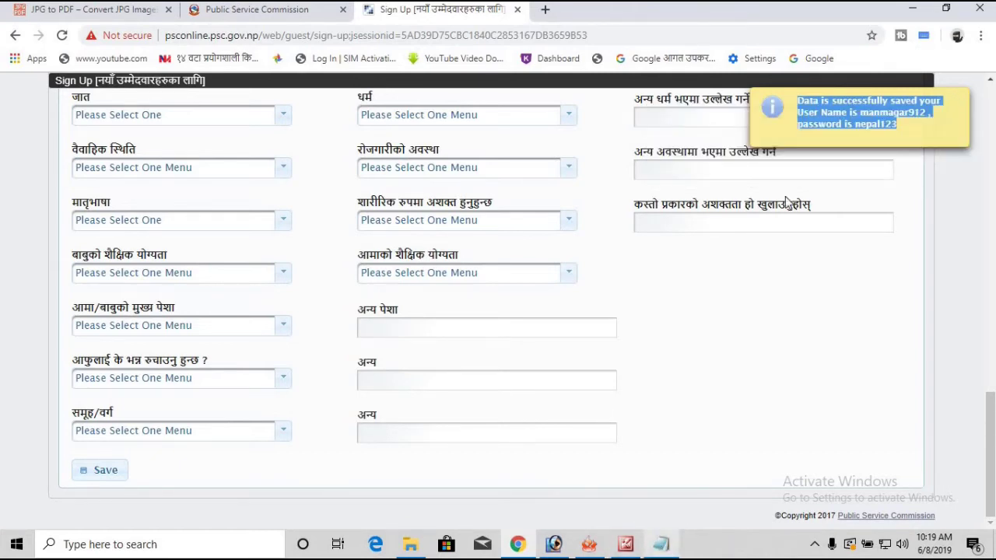
Step: Reopen Gmail.txt and paste the confirmation message on a new line below the phone number
left_click(912, 10)
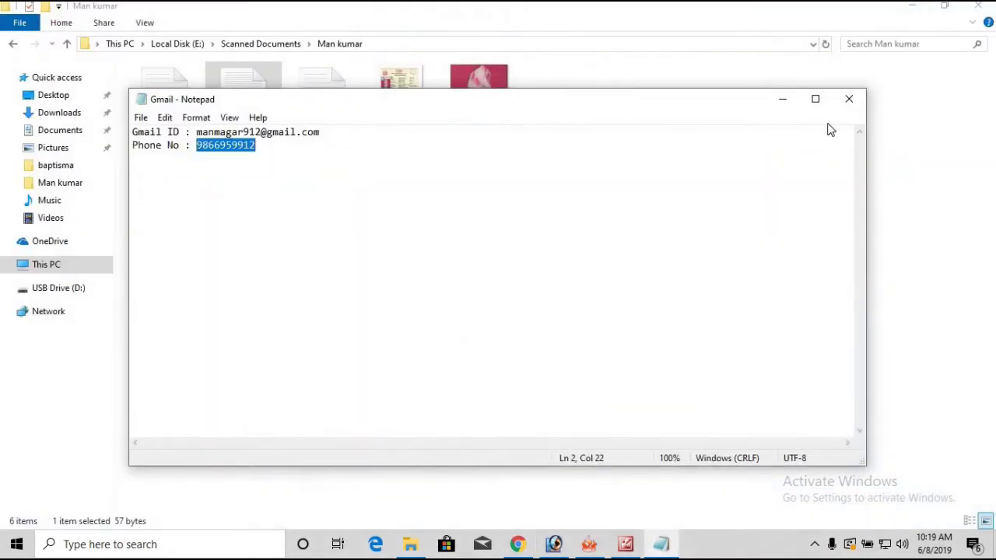
left_click(849, 99)
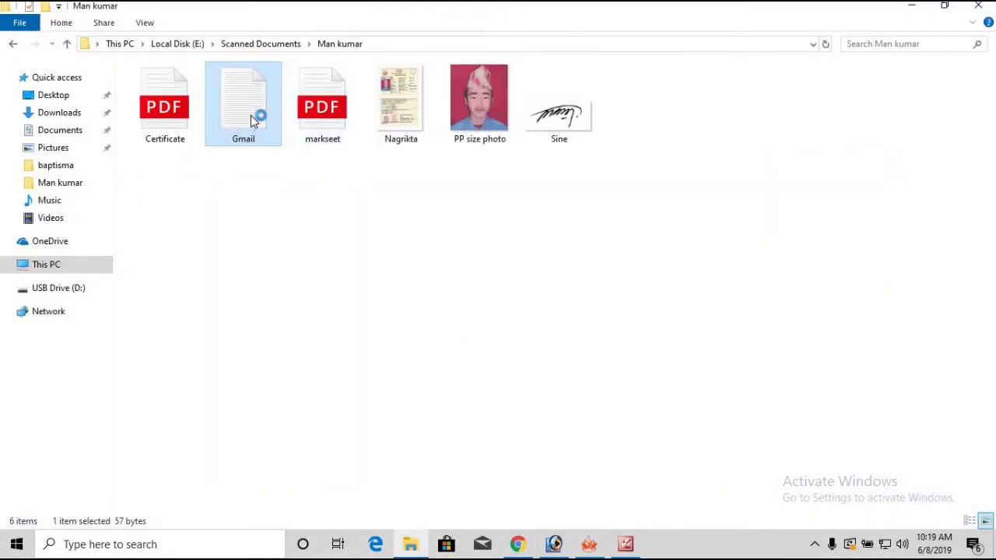
double_click(251, 115)
left_click(278, 151)
key("Return")
key("ctrl+v")
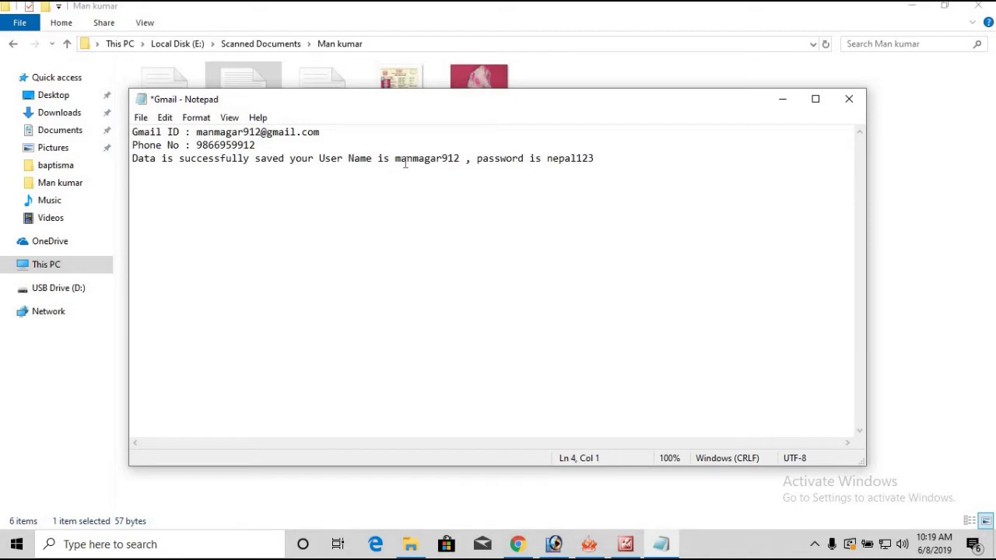
Step: Copy the new account's user name from the pasted message
left_click_drag(396, 161, 463, 158)
right_click(437, 153)
left_click(472, 204)
right_click(430, 164)
left_click(464, 211)
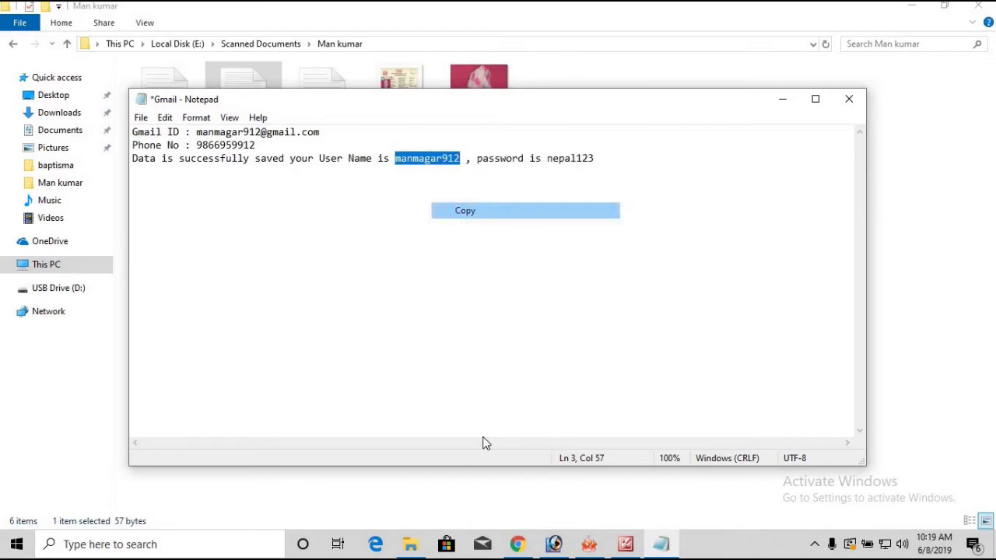
left_click(518, 544)
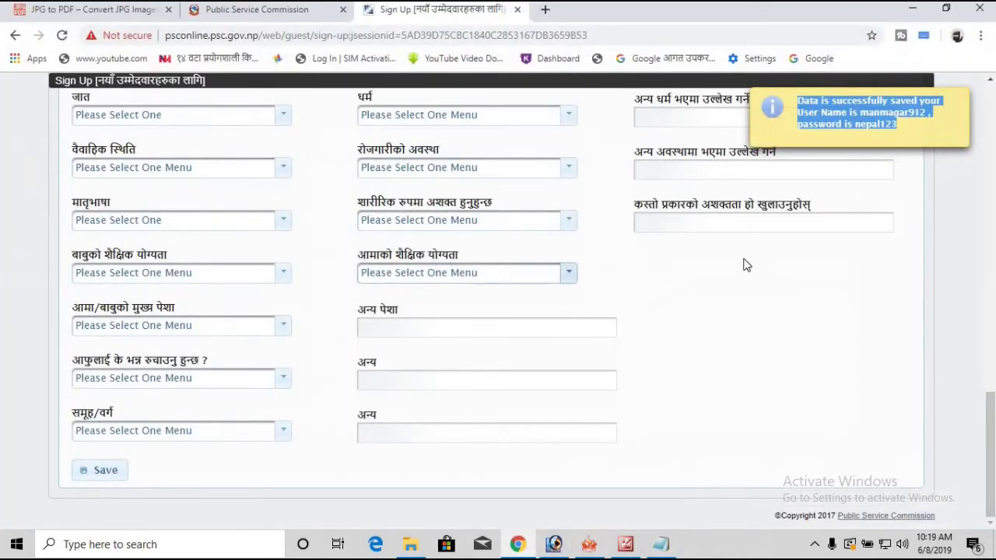
Step: Dismiss the notice and sign in with the pasted user name and the account password
scroll(745, 263, "up", 5)
left_click(962, 101)
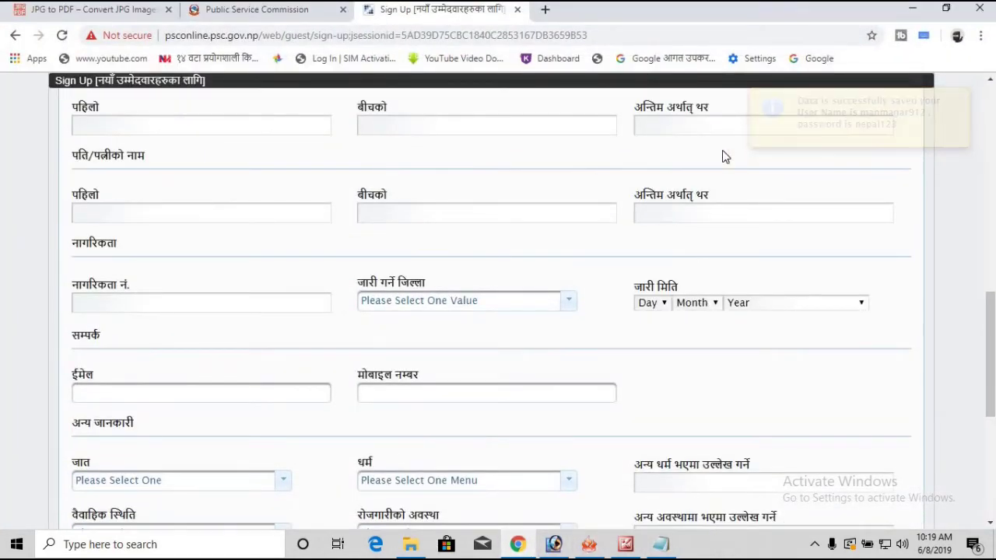
scroll(723, 156, "up", 5)
scroll(720, 180, "down", 2)
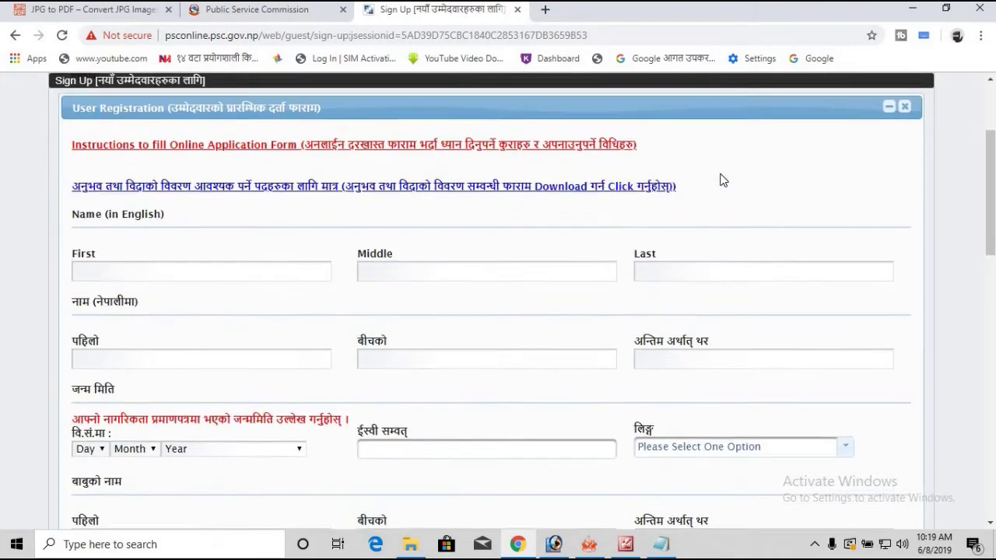
scroll(718, 178, "up", 3)
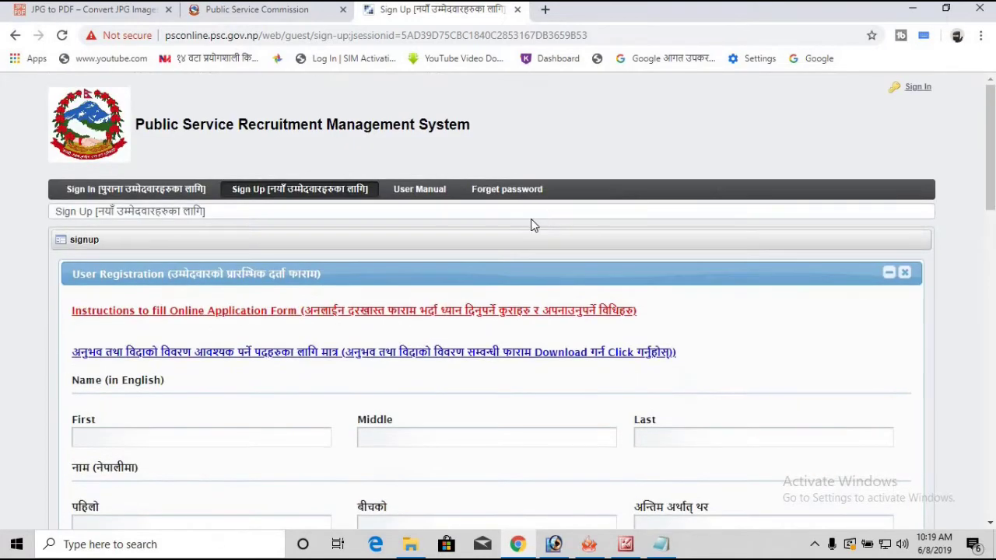
left_click(913, 92)
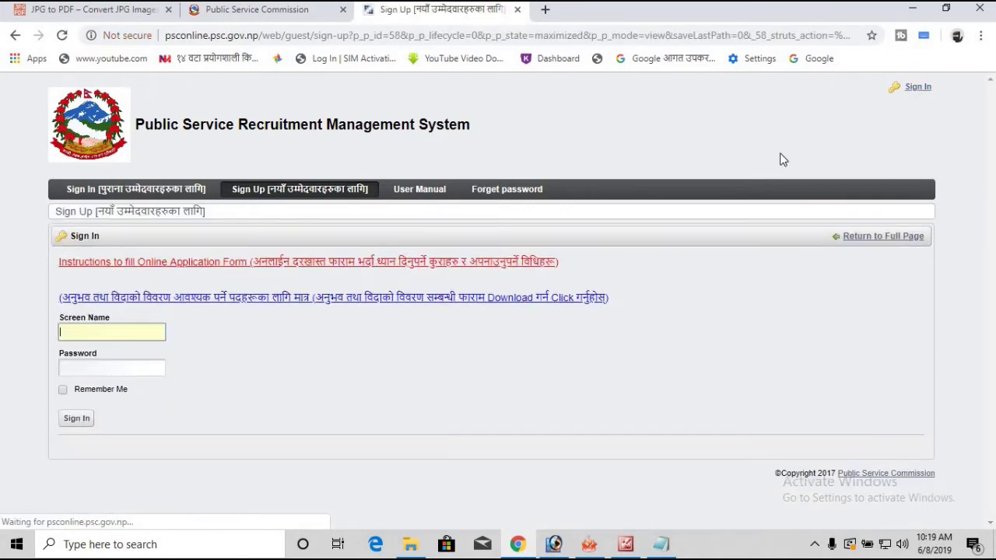
right_click(105, 331)
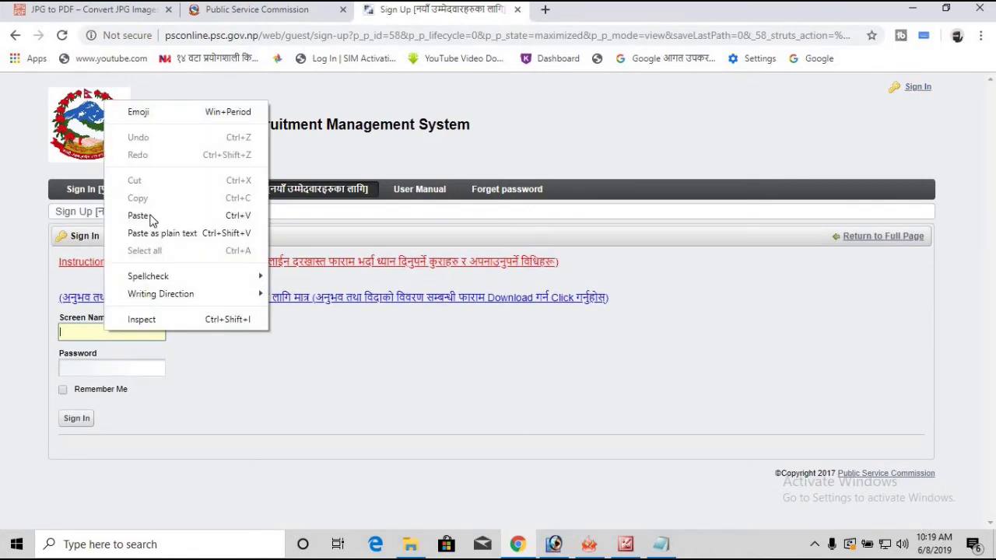
left_click(155, 214)
left_click(83, 375)
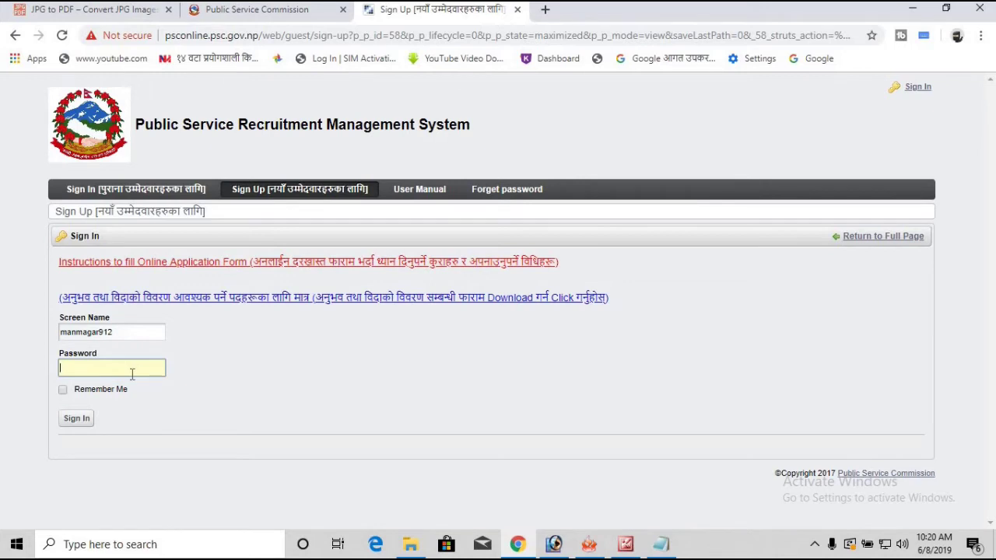
type("*")
key("Return")
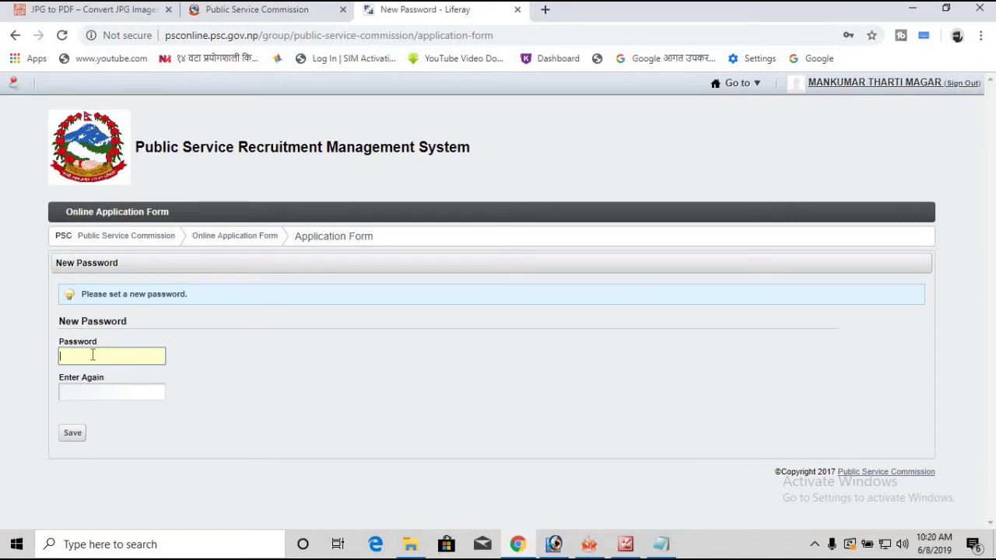
Step: Enter a new password and save an answer to the father's middle name reminder question
type("aa")
key("Return")
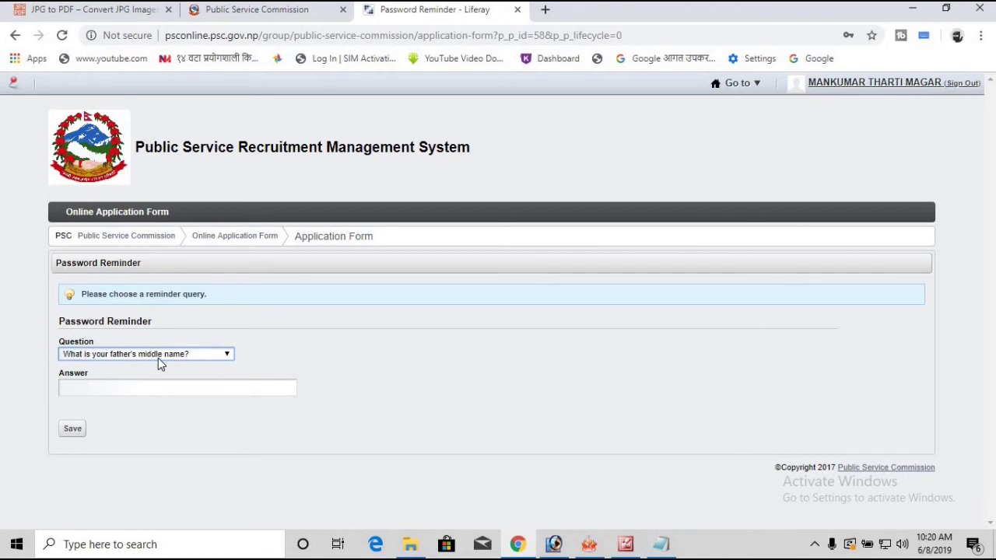
left_click(147, 389)
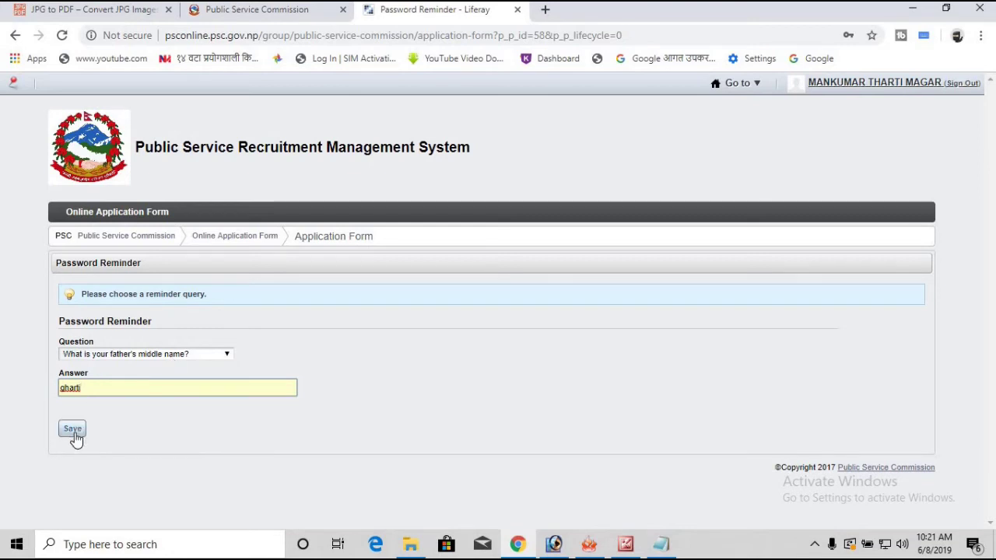
left_click(73, 429)
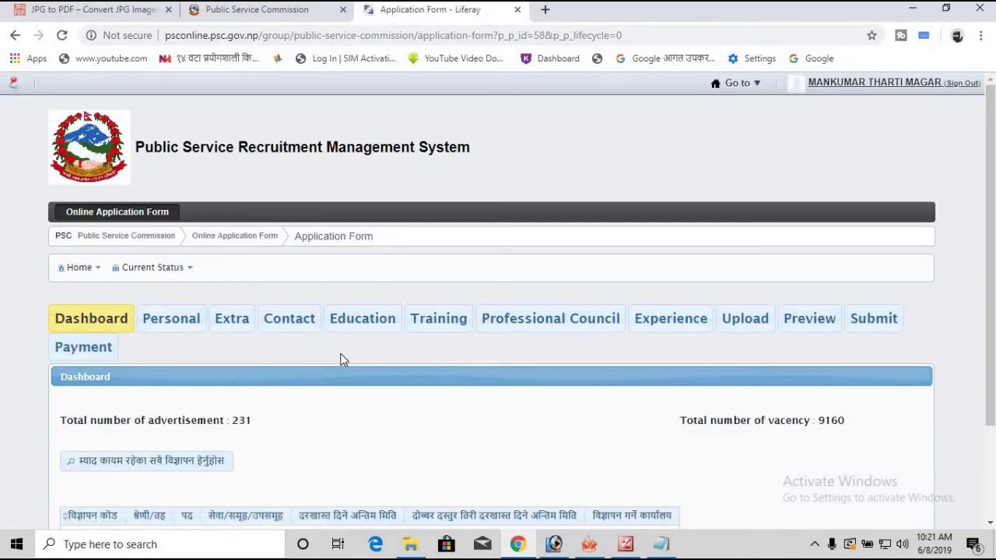
Step: Scroll through the dashboard of 231 advertisements and continue with Next
scroll(486, 274, "down", 3)
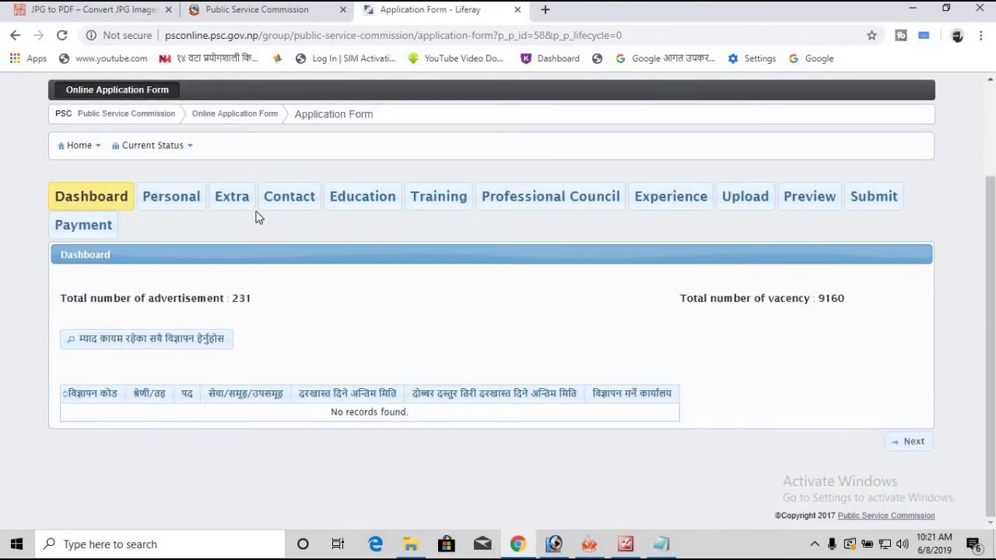
scroll(462, 276, "up", 1)
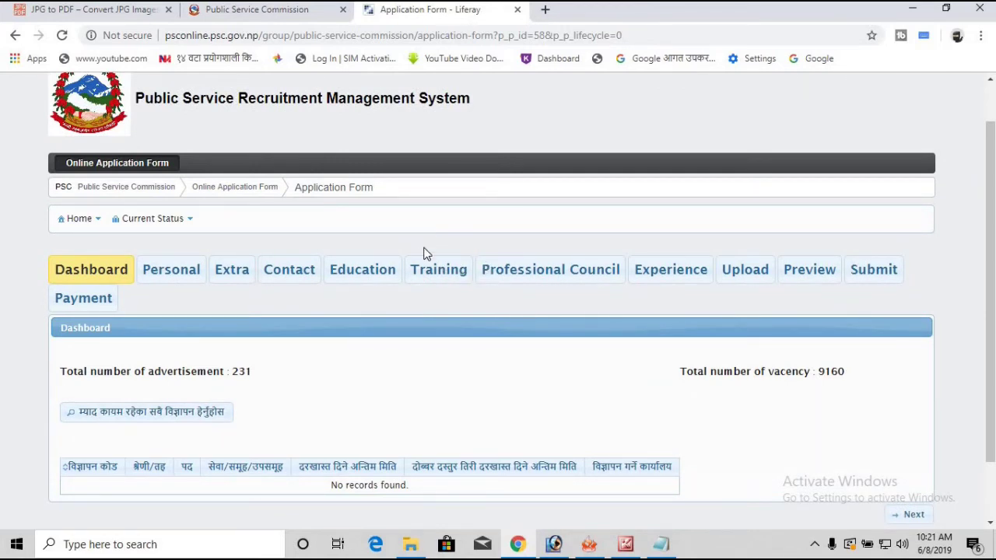
scroll(265, 269, "down", 1)
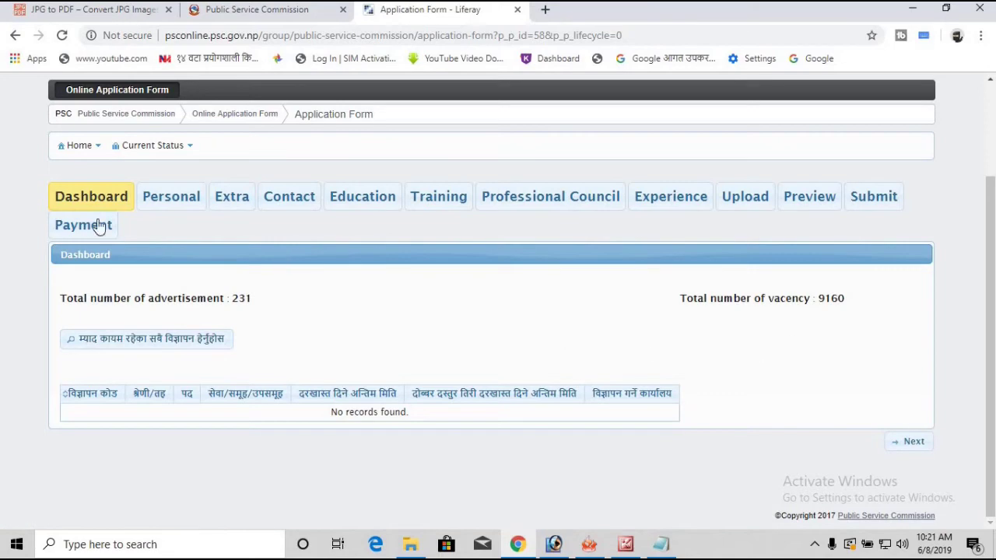
left_click(913, 442)
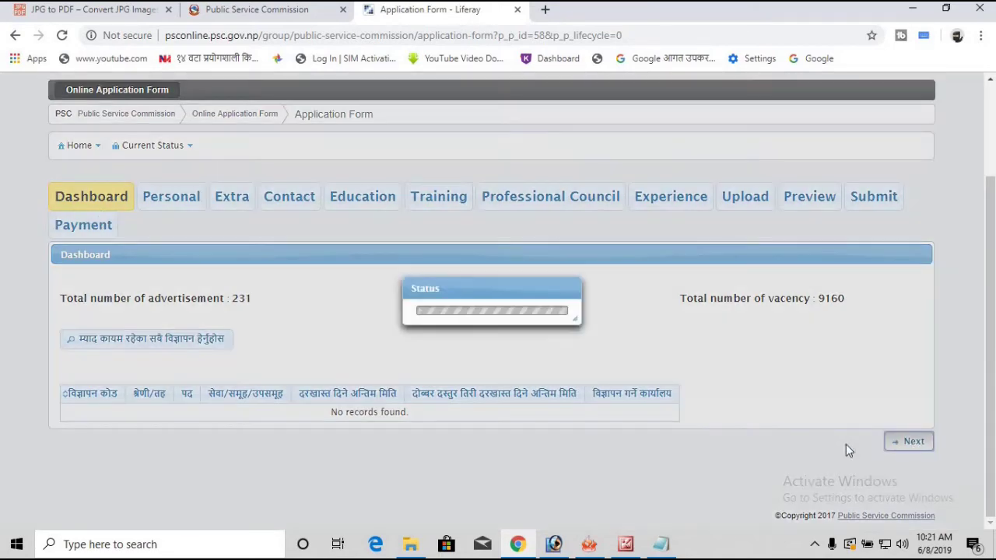
Step: Review the prefilled Personal Details and continue to Extra Details
scroll(259, 237, "down", 1)
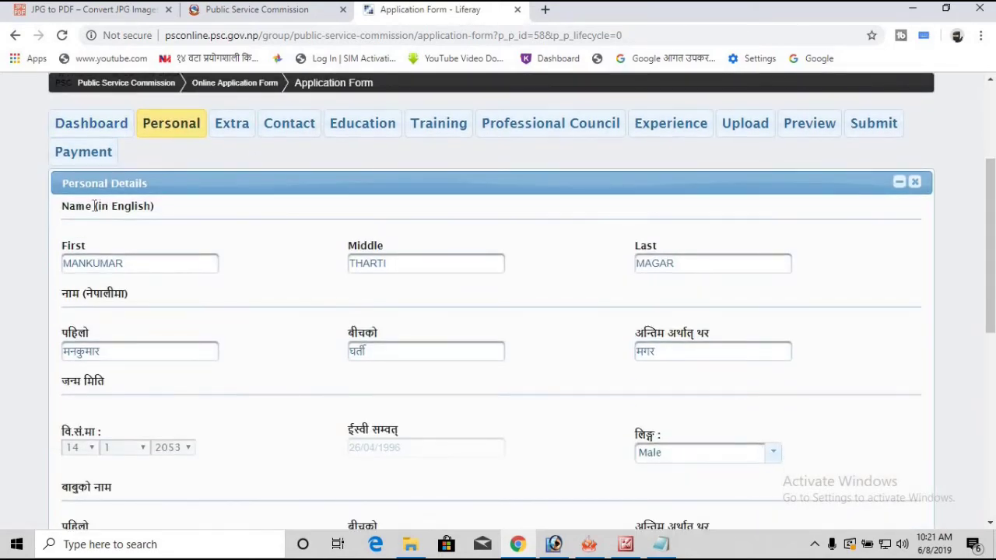
scroll(256, 179, "down", 1)
scroll(225, 179, "up", 2)
scroll(215, 194, "down", 1)
scroll(181, 208, "down", 1)
scroll(181, 207, "down", 2)
scroll(182, 207, "up", 2)
scroll(205, 215, "down", 4)
scroll(413, 291, "down", 2)
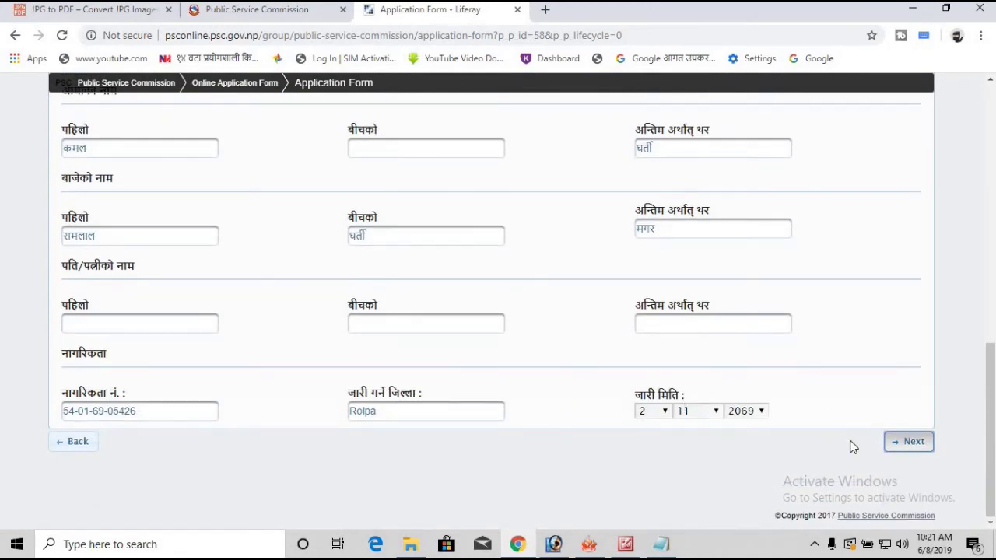
left_click(909, 442)
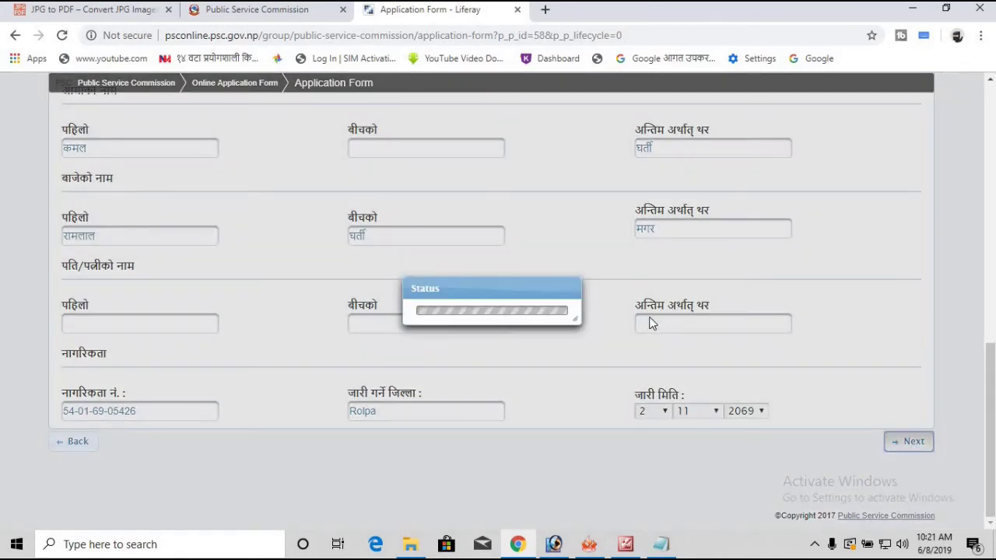
Step: Review the Extra Details and continue to Contact Details
scroll(310, 283, "down", 3)
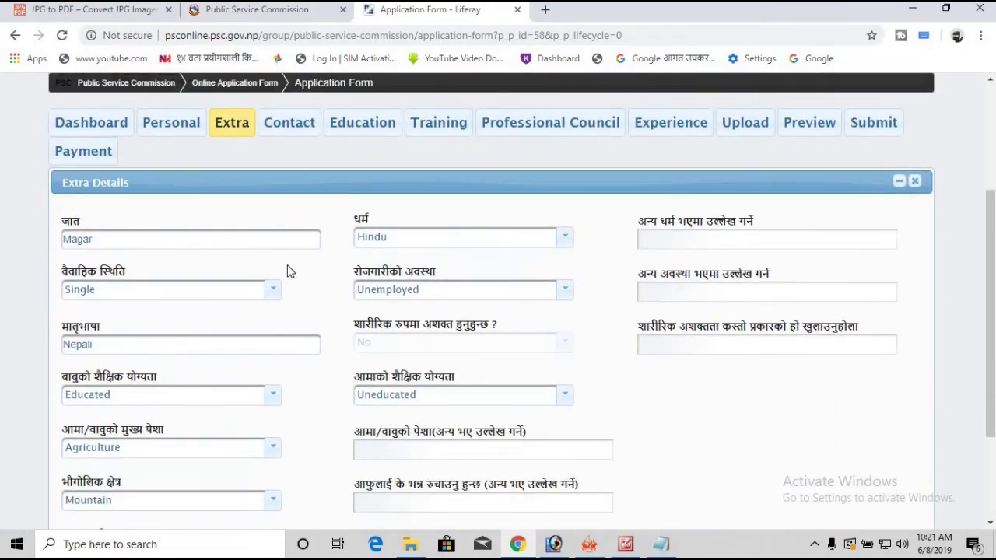
scroll(416, 325, "up", 2)
scroll(278, 278, "down", 1)
scroll(289, 263, "up", 3)
scroll(677, 405, "down", 4)
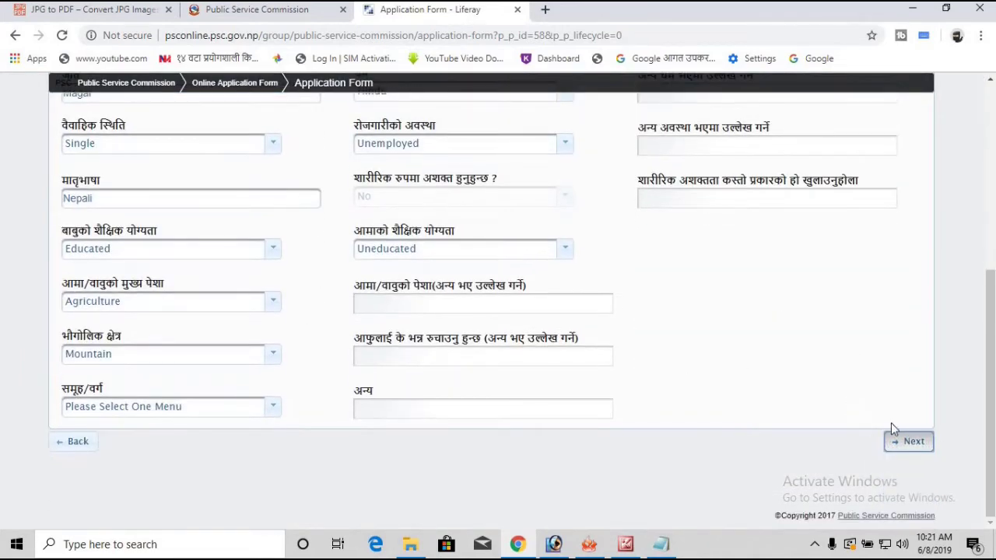
left_click(902, 441)
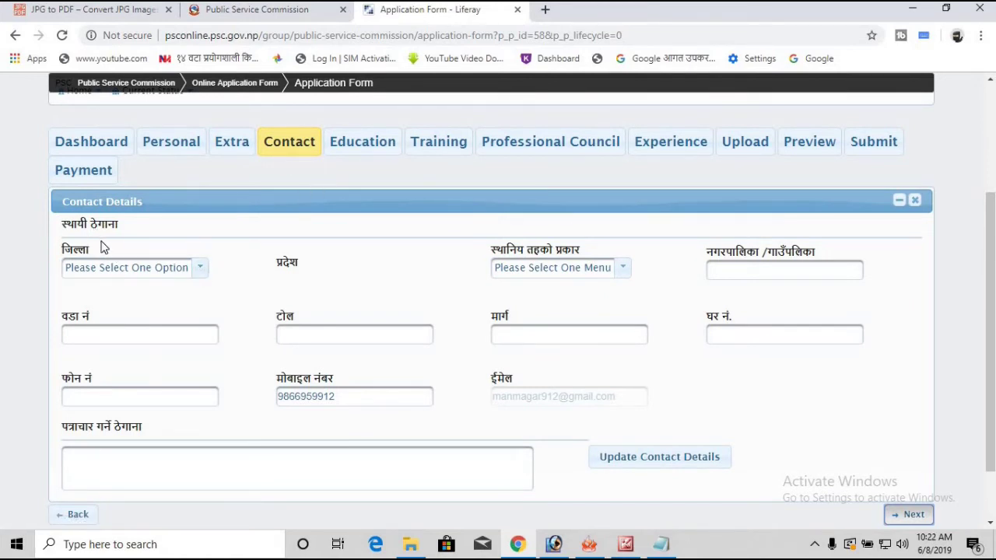
Step: Set the permanent address district to Rolpa
left_click(198, 268)
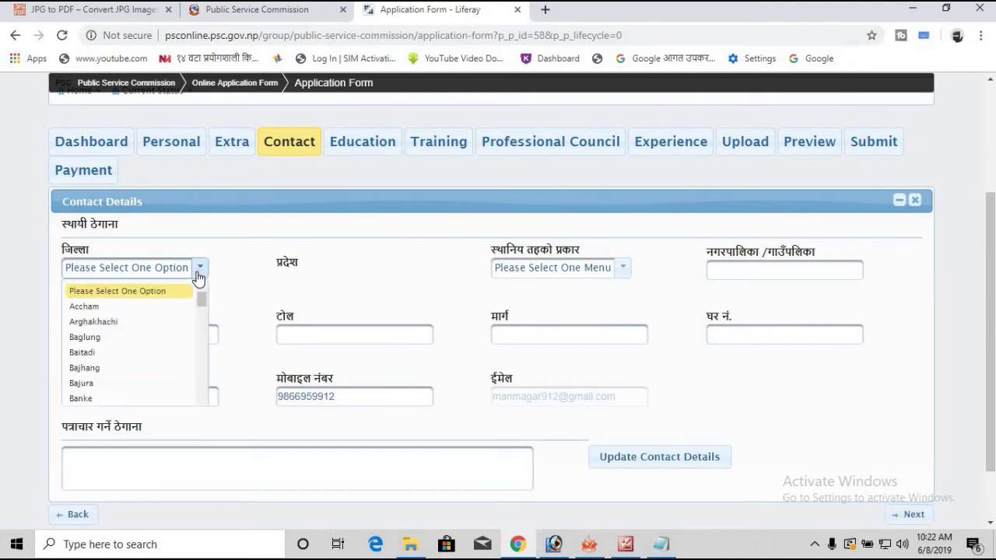
key("r")
key("o")
scroll(194, 286, "up", 2)
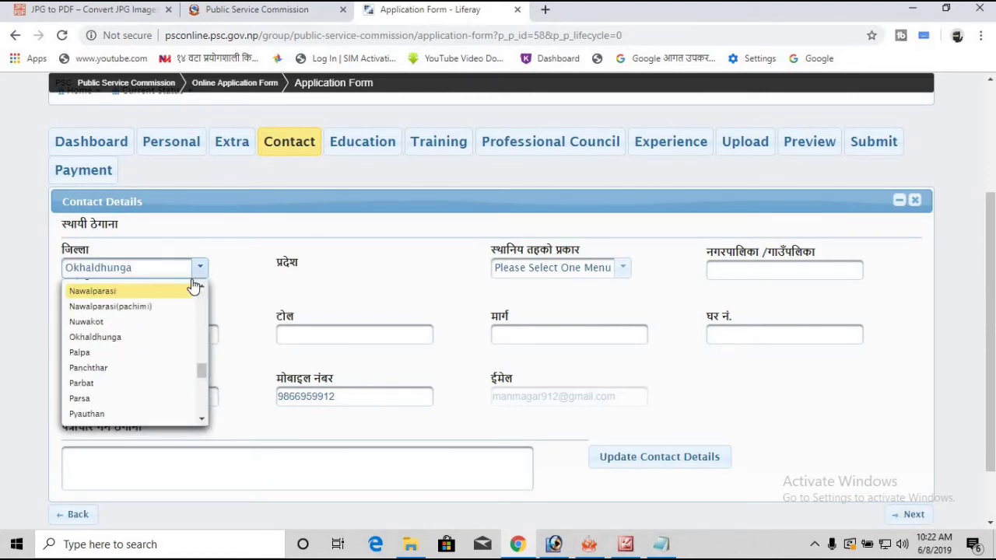
scroll(193, 287, "up", 1)
type("ro")
scroll(194, 286, "up", 2)
key("Return")
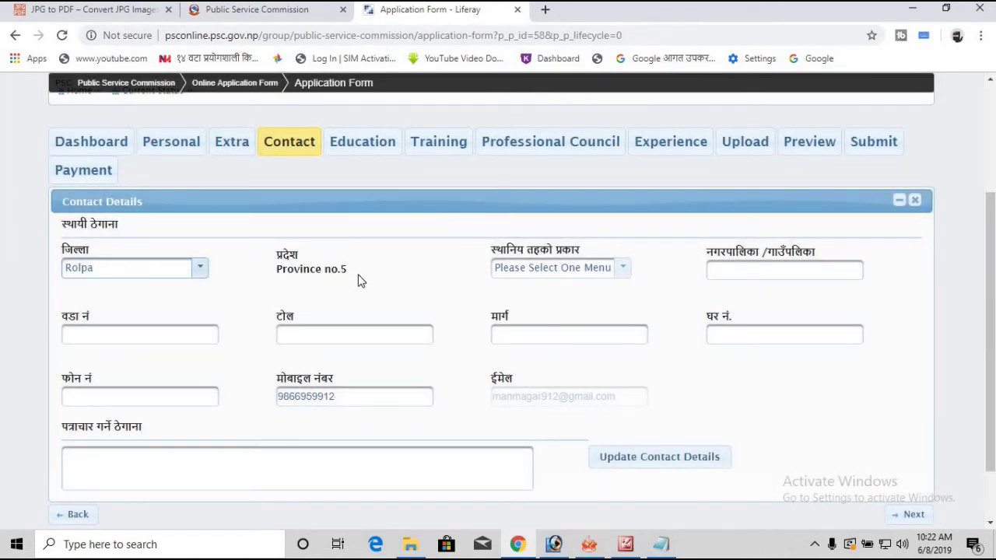
Step: Choose गाउँपालिका as the local body type and enter Sunchahari as its name
left_click(623, 269)
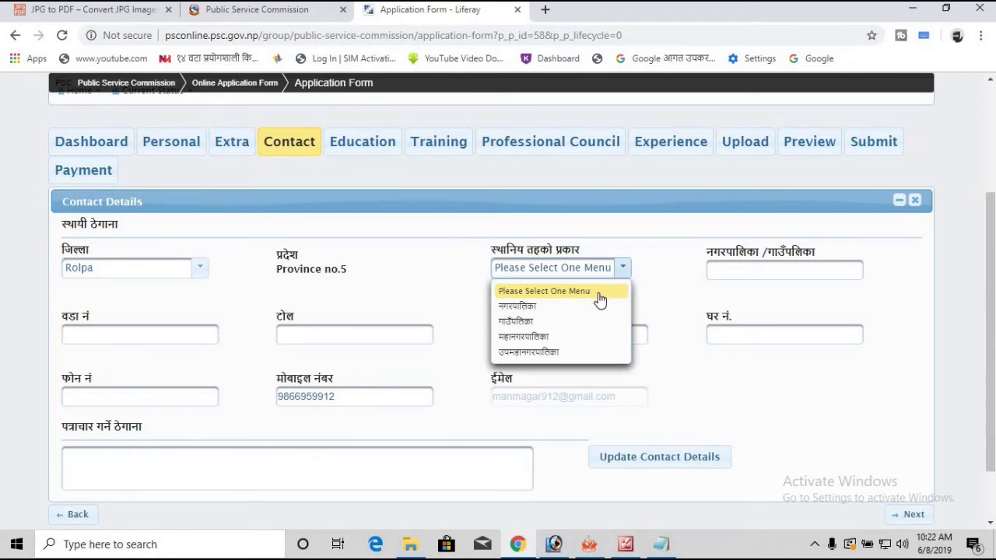
left_click(545, 321)
left_click(802, 271)
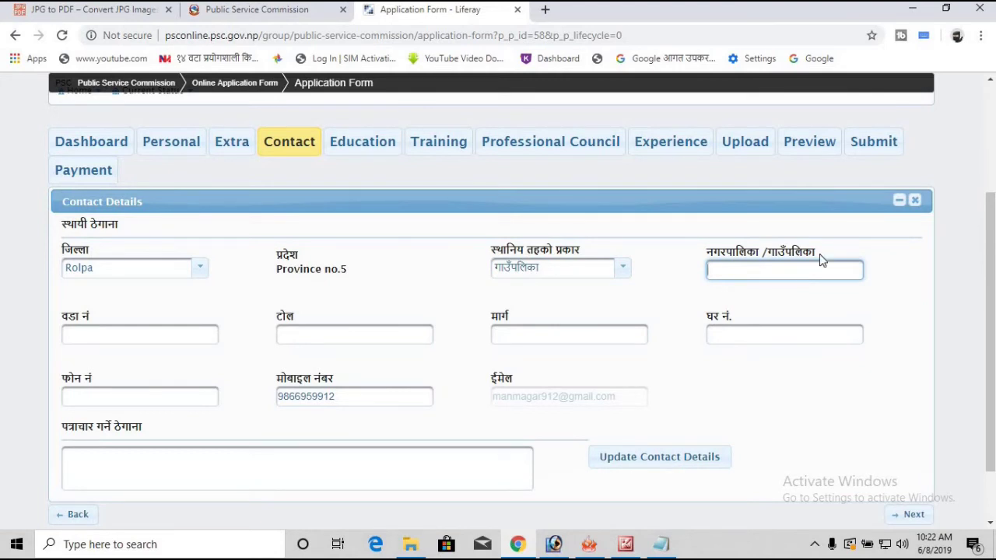
type("Sunchahari")
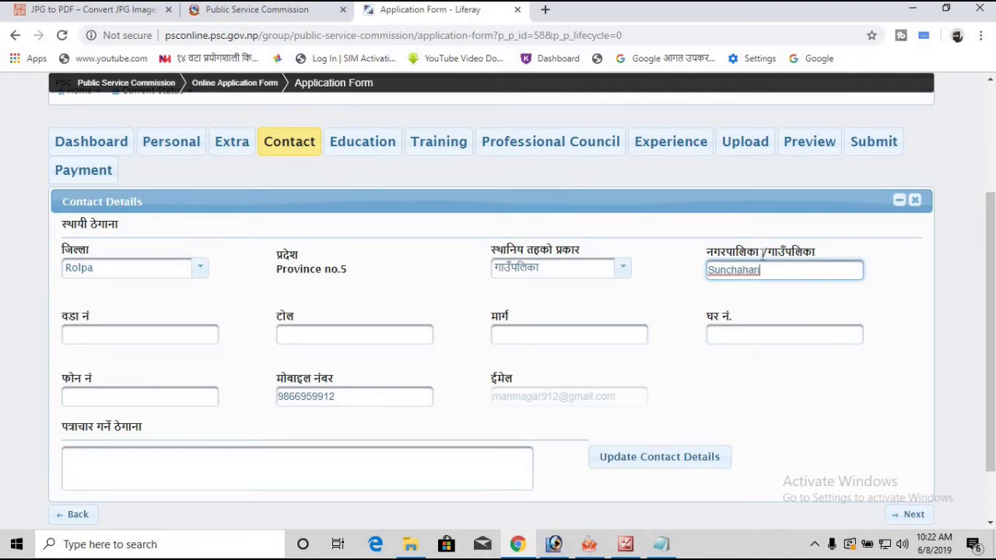
left_click(196, 331)
type("05")
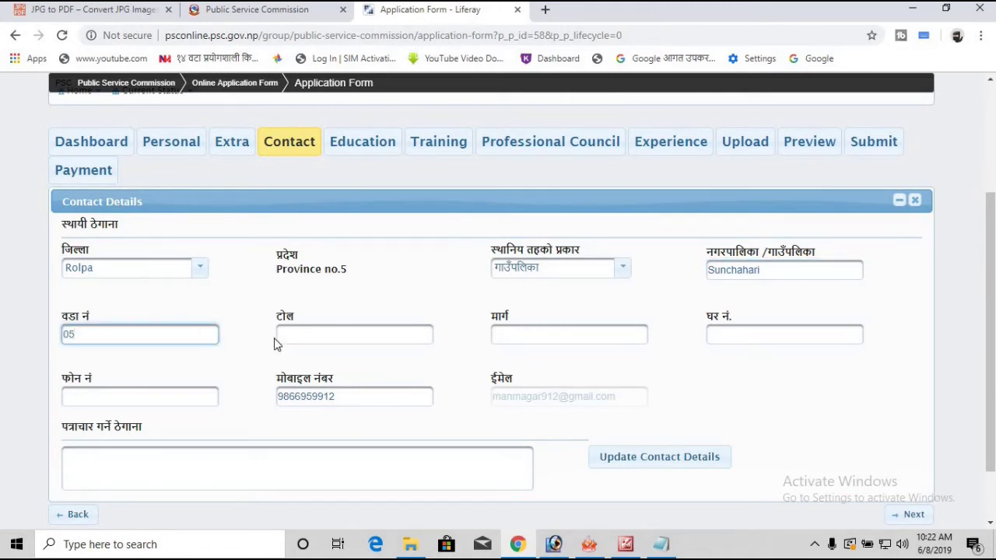
left_click(311, 333)
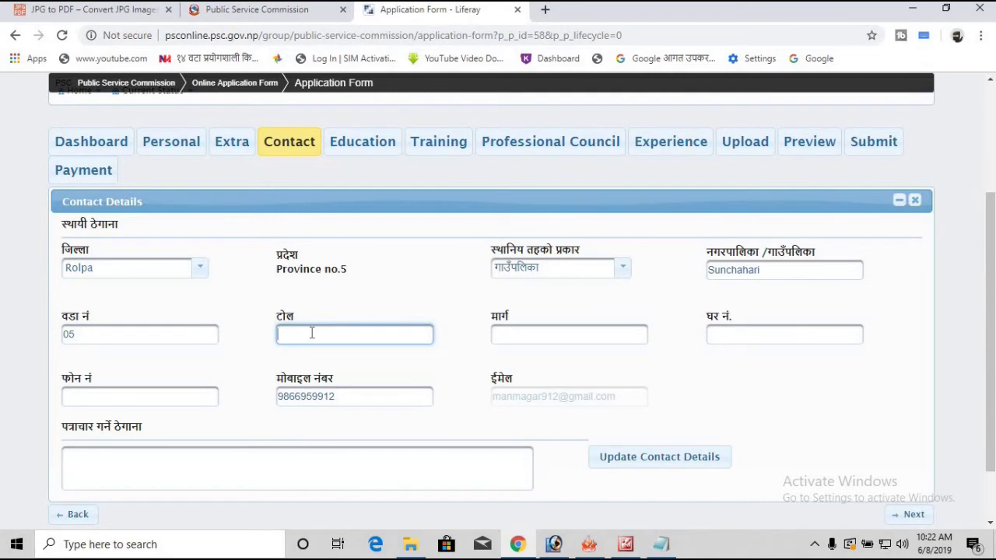
left_click(555, 336)
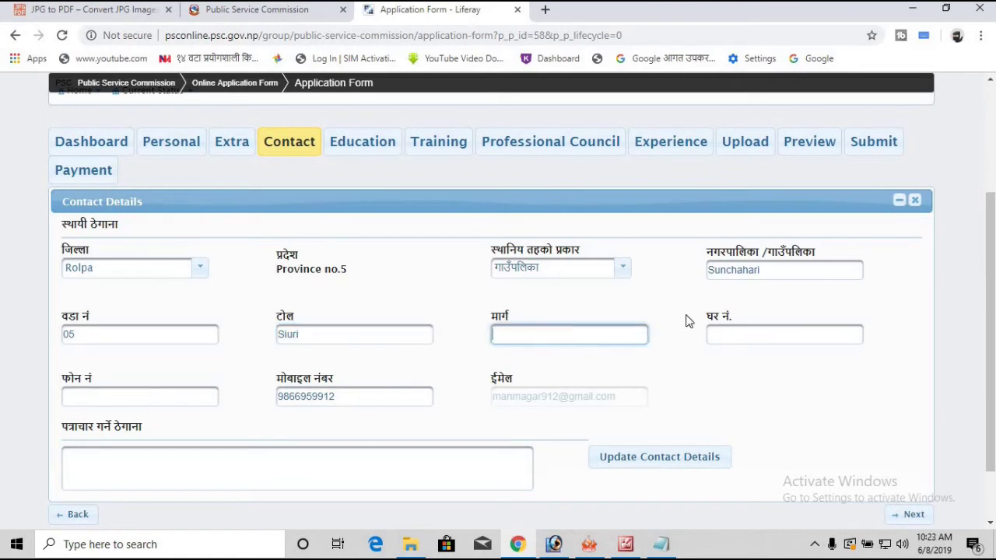
left_click(749, 333)
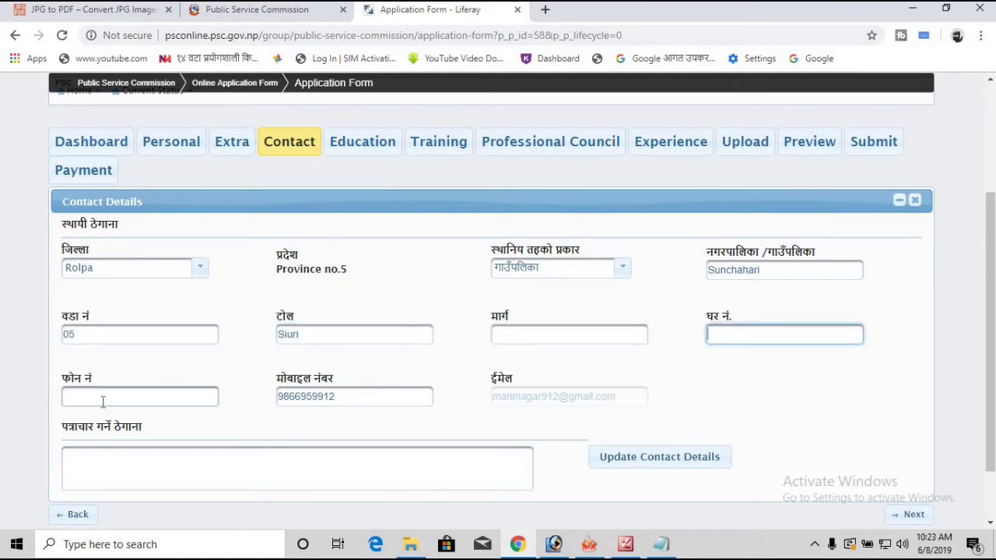
left_click(103, 397)
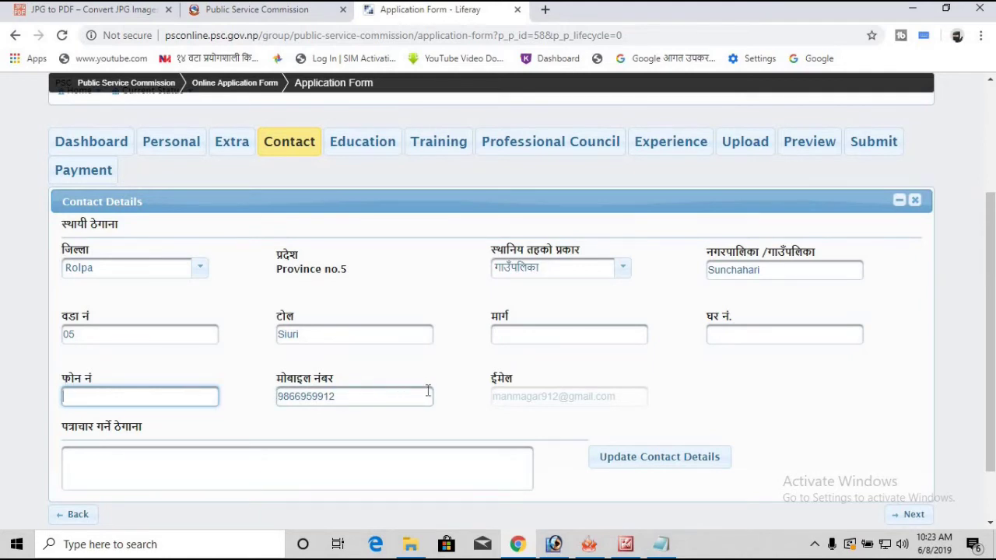
scroll(471, 394, "down", 1)
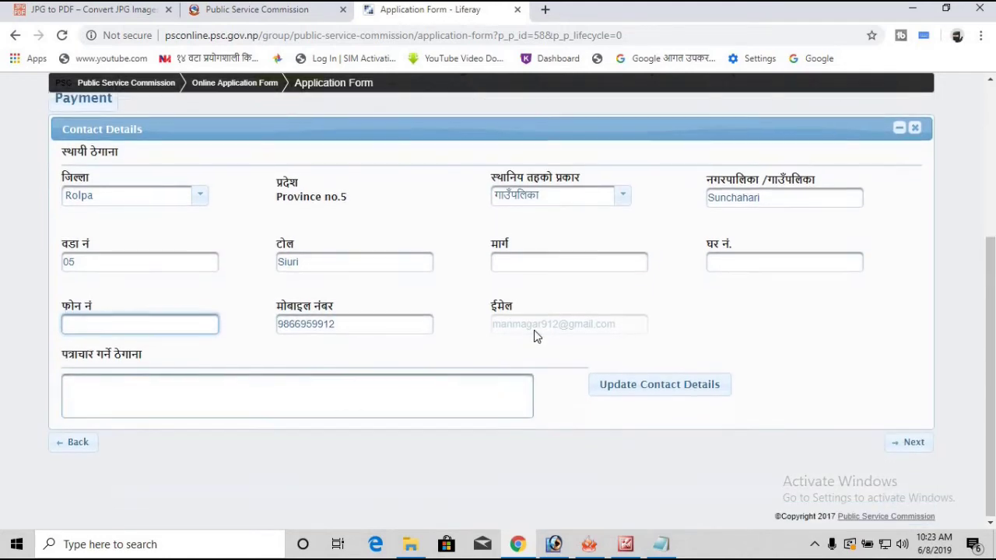
left_click(226, 397)
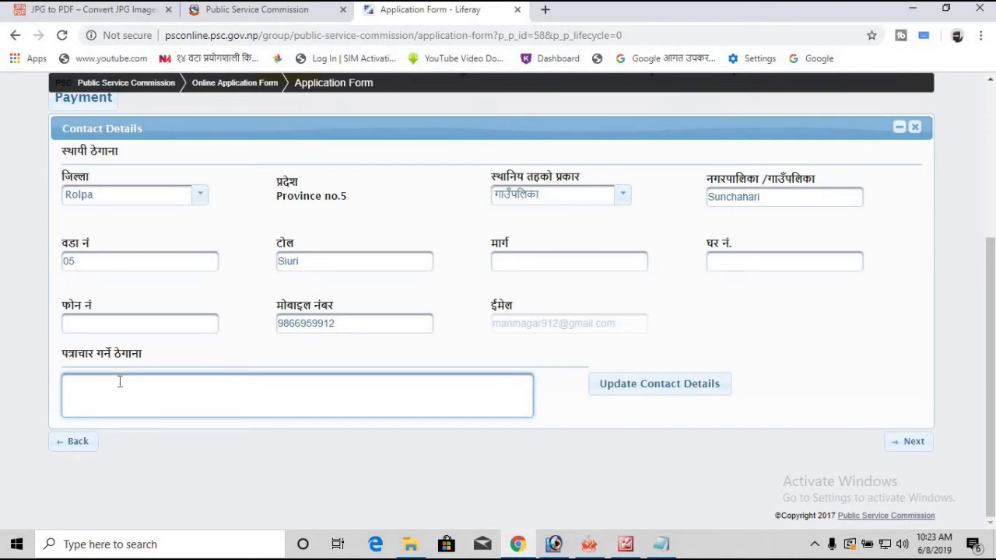
type("Sunchah")
type("ari")
type(" Gau")
key("BackSpace")
key("BackSpace")
key("BackSpace")
key("BackSpace")
type("Rolpa")
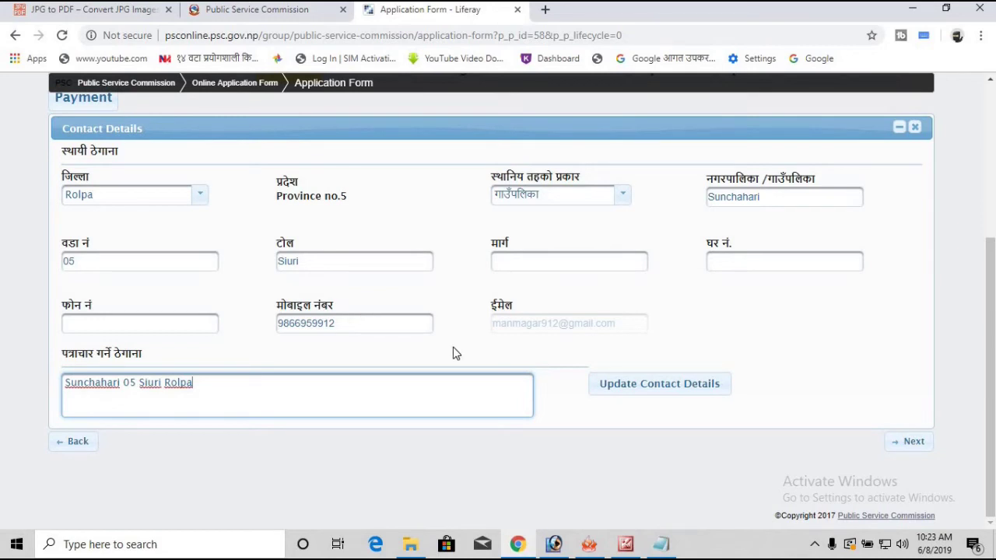
left_click(658, 393)
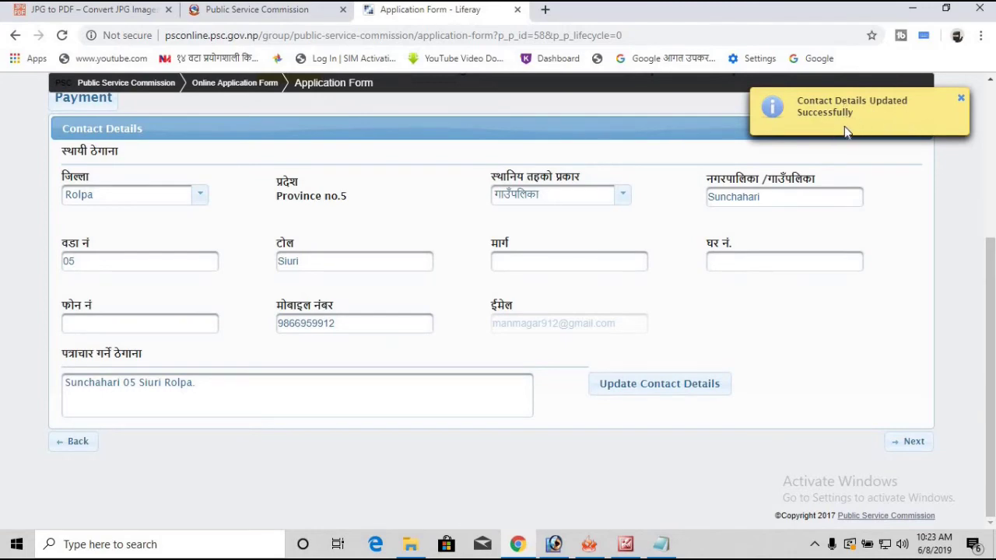
Step: Continue from the updated contact details to the Education Qualification(s) step
left_click(908, 442)
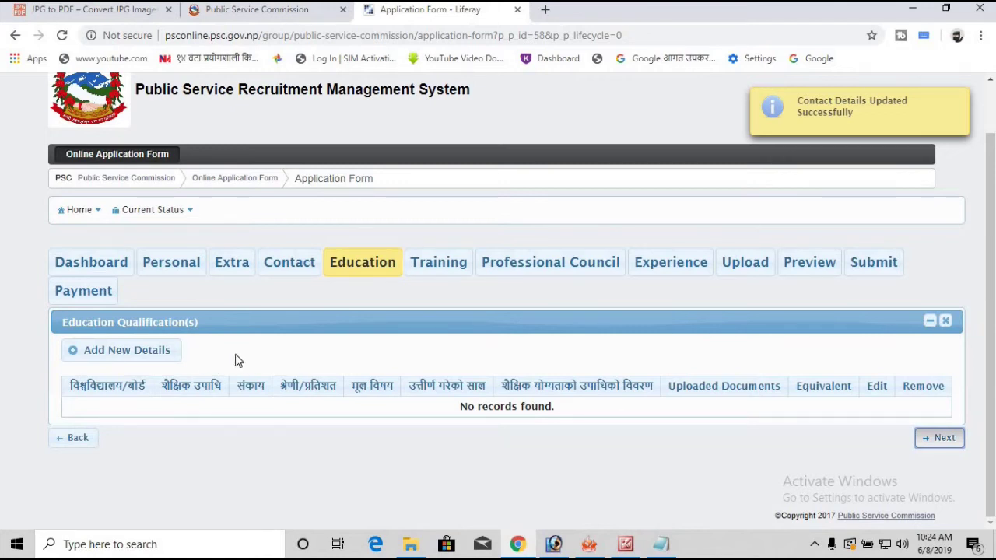
Step: Add a new education record with SLC Board, SLC level and Education faculty
left_click(147, 362)
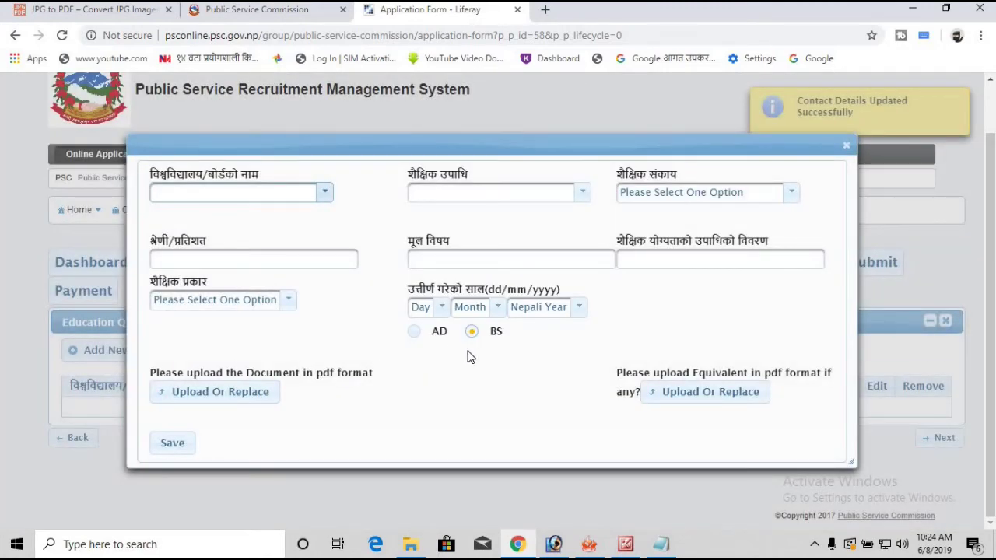
left_click(240, 197)
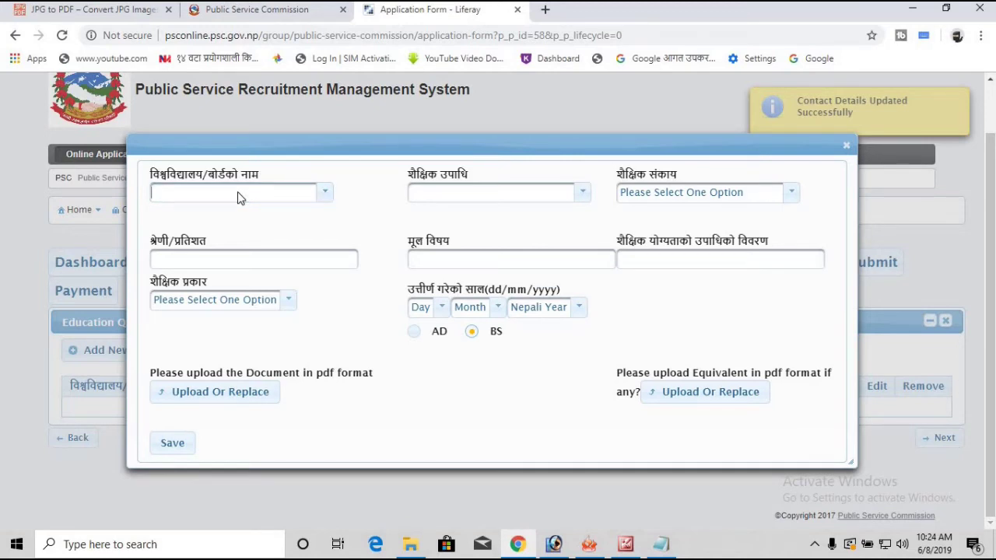
left_click(330, 194)
left_click(277, 230)
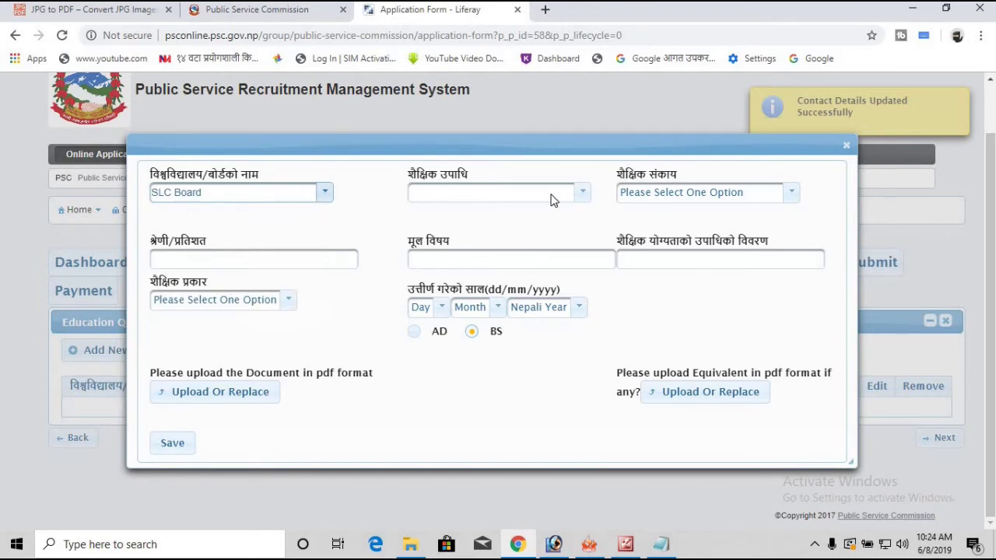
left_click(583, 195)
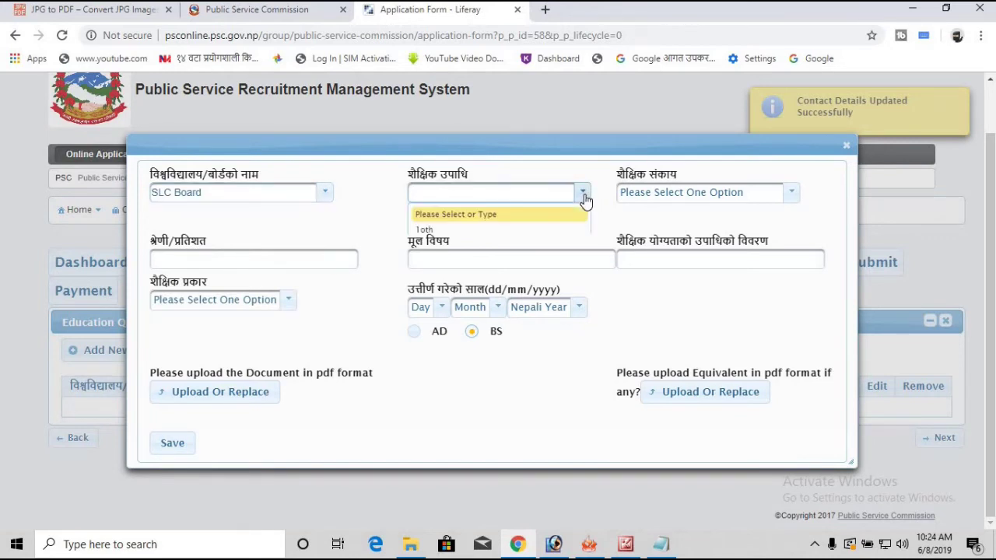
left_click(569, 244)
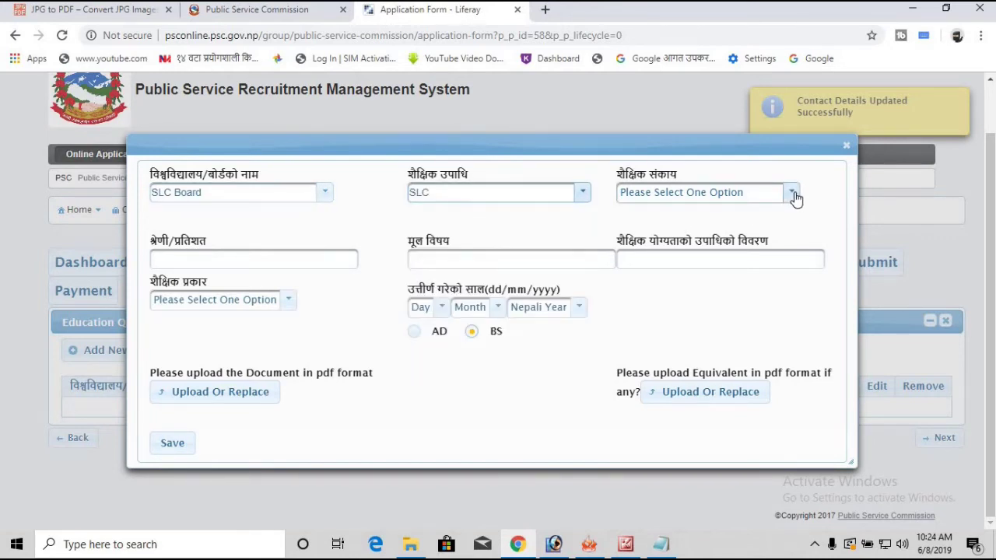
left_click(791, 194)
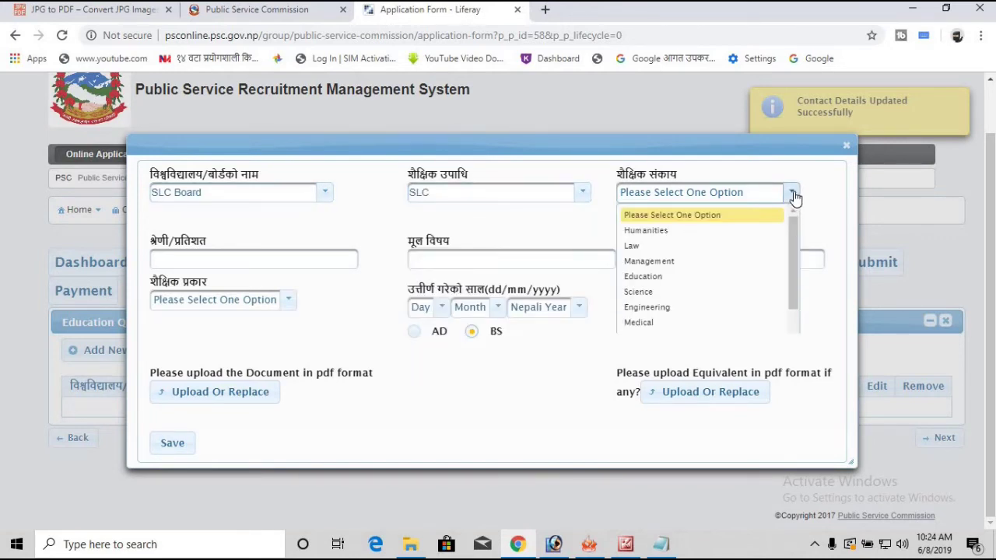
left_click(717, 286)
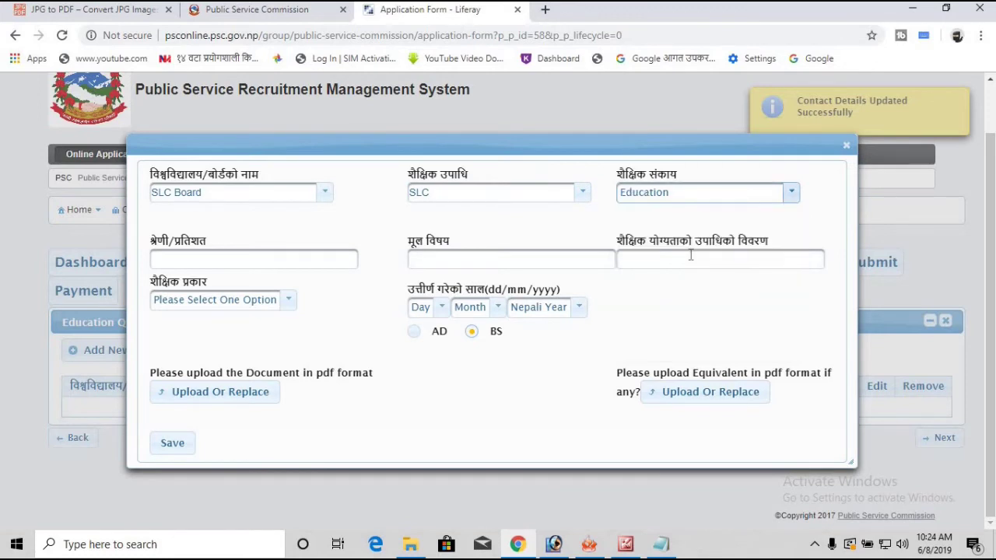
Step: Fill in Second division, subject Education, Passed, and Government school type
left_click(304, 260)
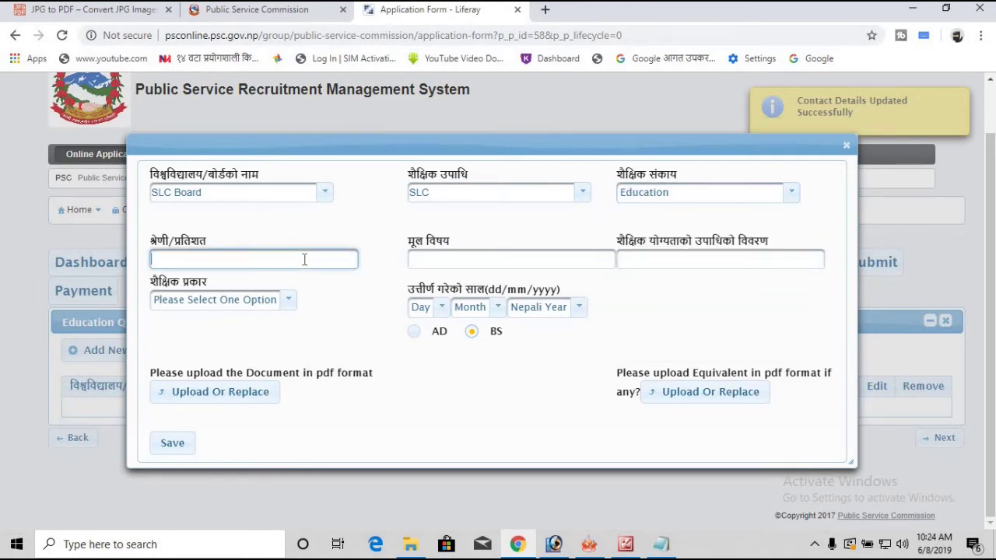
type("Second")
key("Tab")
type("Education")
key("Tab")
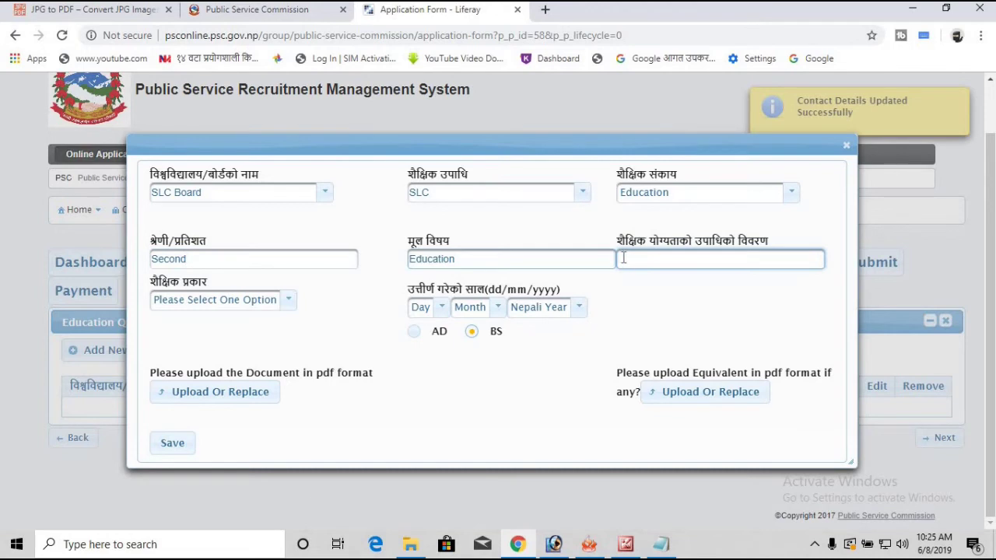
type("Passed")
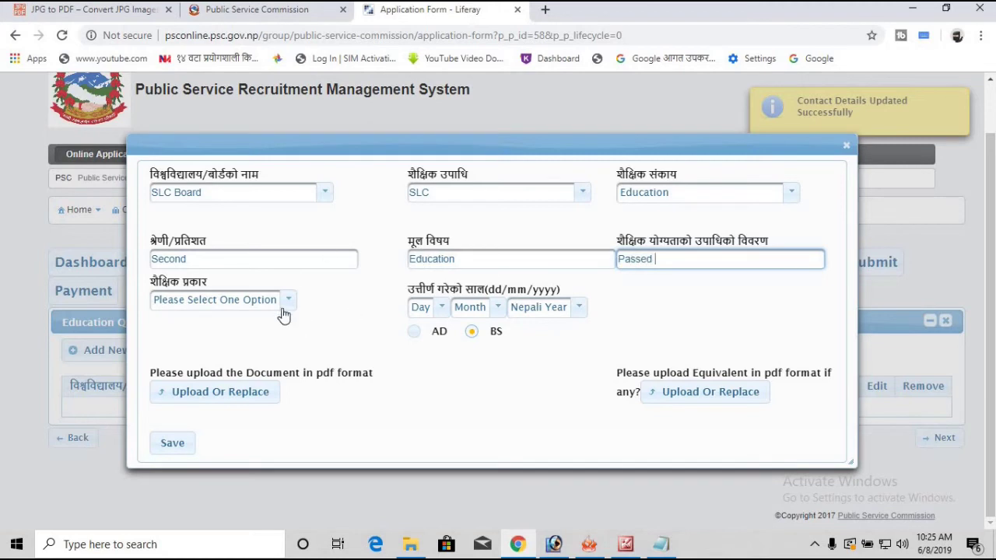
left_click(285, 308)
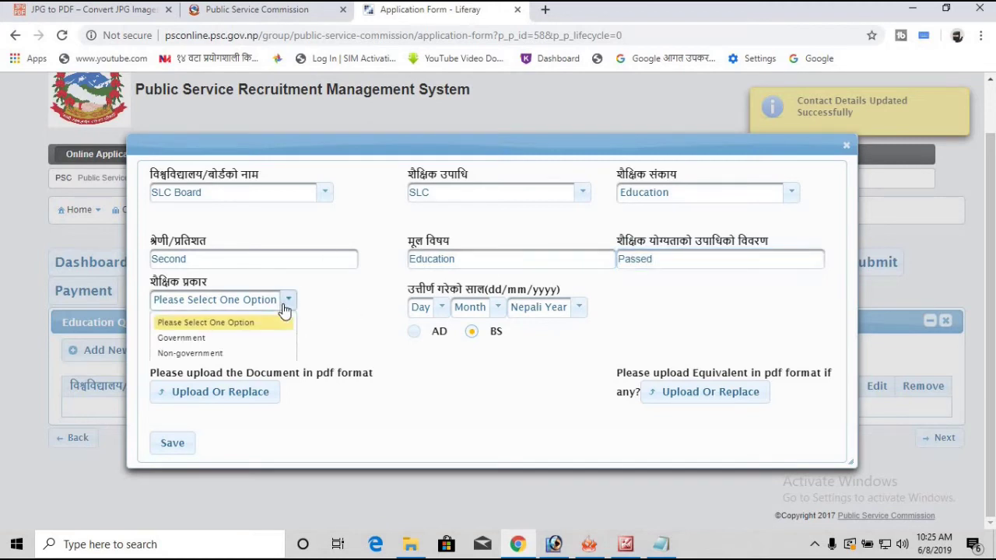
left_click(240, 337)
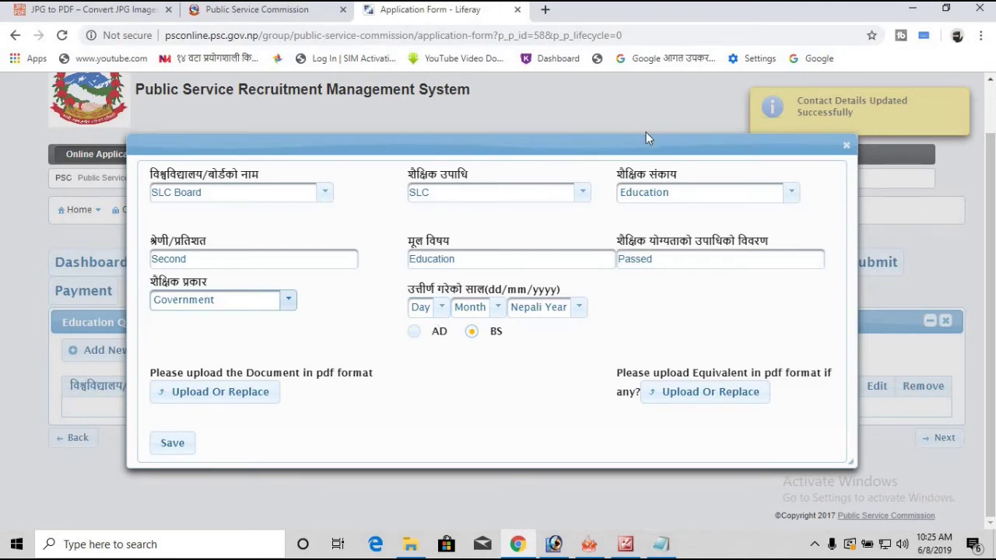
left_click(912, 8)
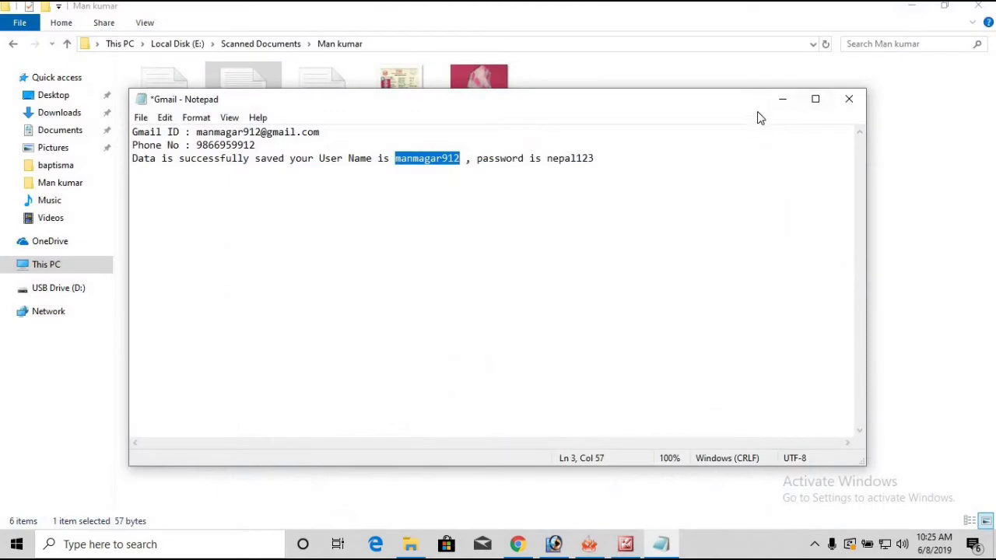
Step: Open the markseet scan from the tx folder on the desktop
left_click(783, 101)
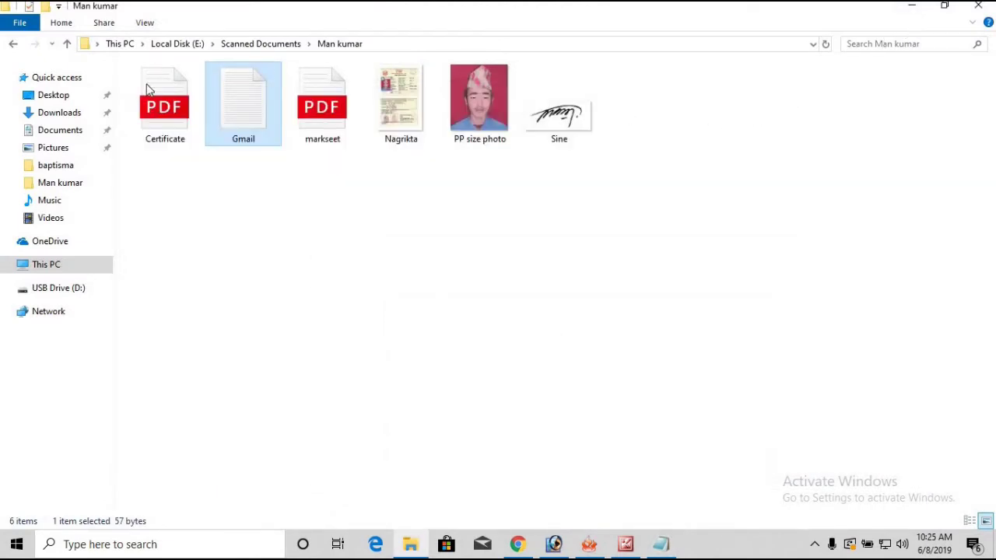
left_click(912, 11)
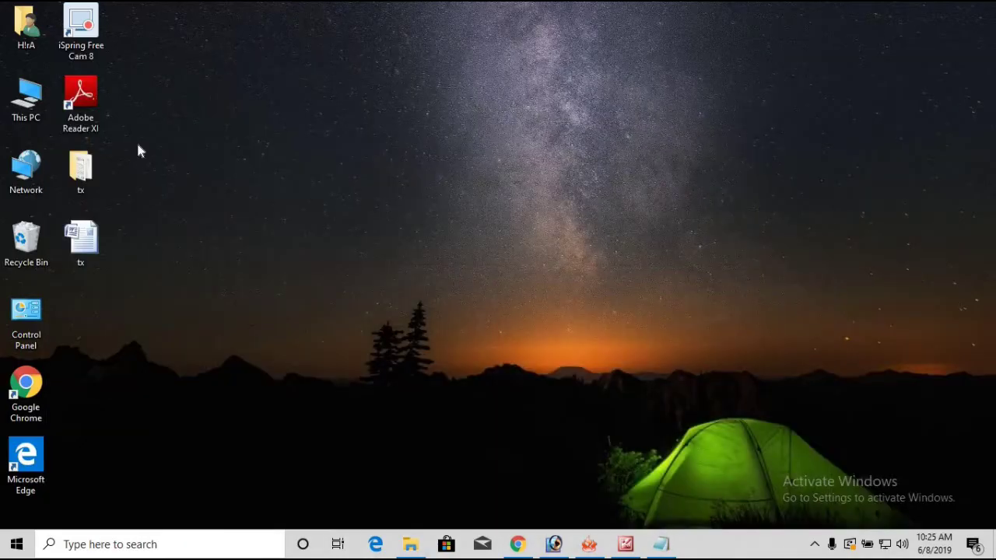
left_click(87, 180)
double_click(92, 174)
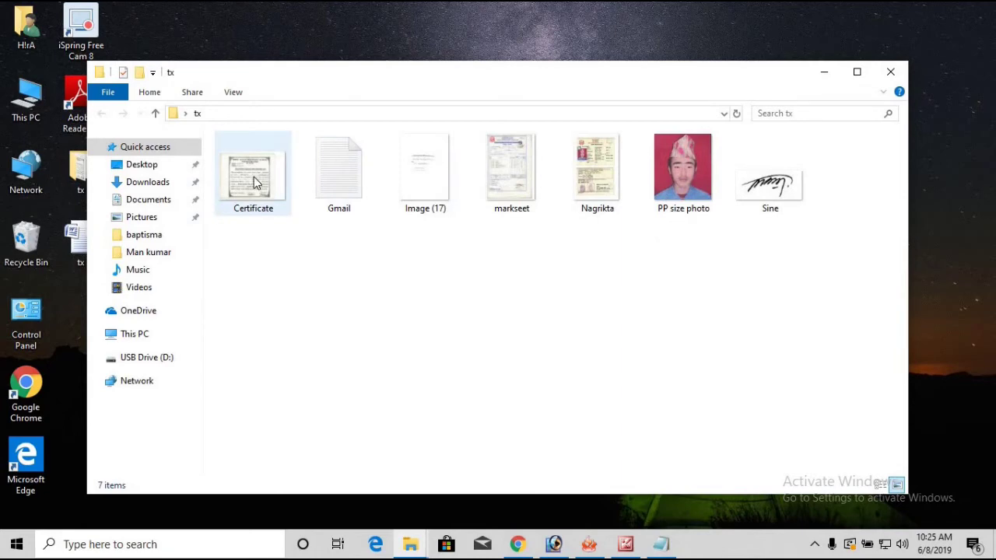
double_click(499, 166)
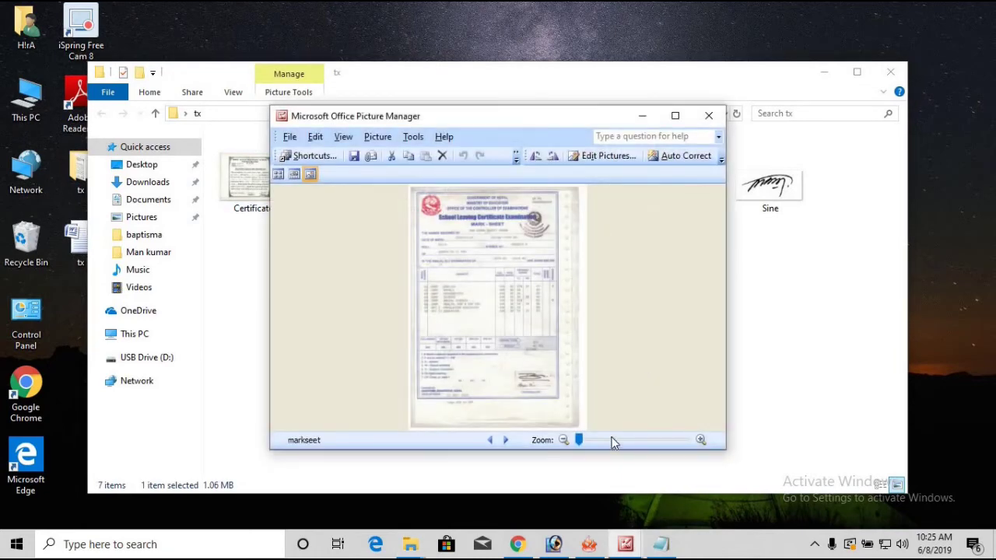
Step: Check the marksheet image, then return to the PSC education form in Chrome
left_click(612, 442)
scroll(568, 350, "down", 5)
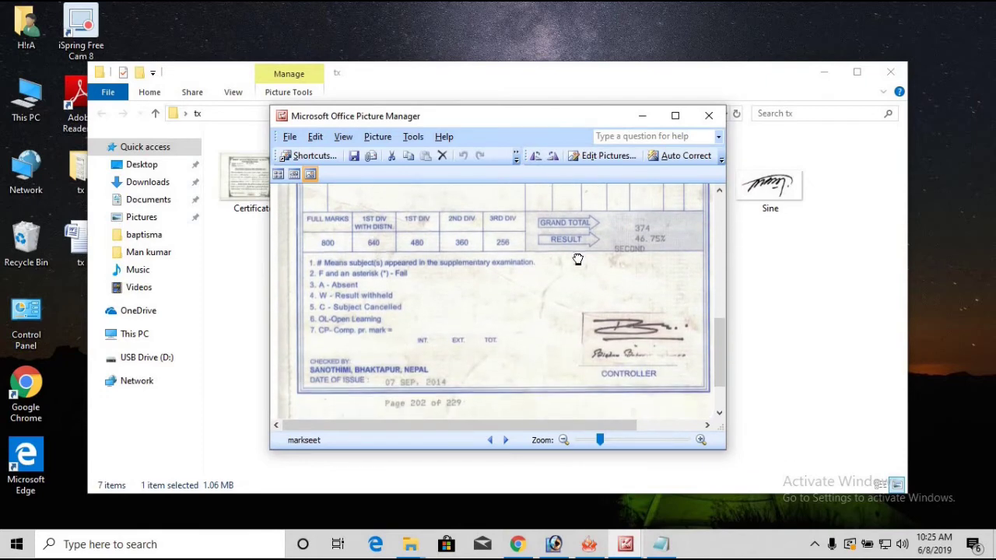
scroll(578, 260, "down", 1)
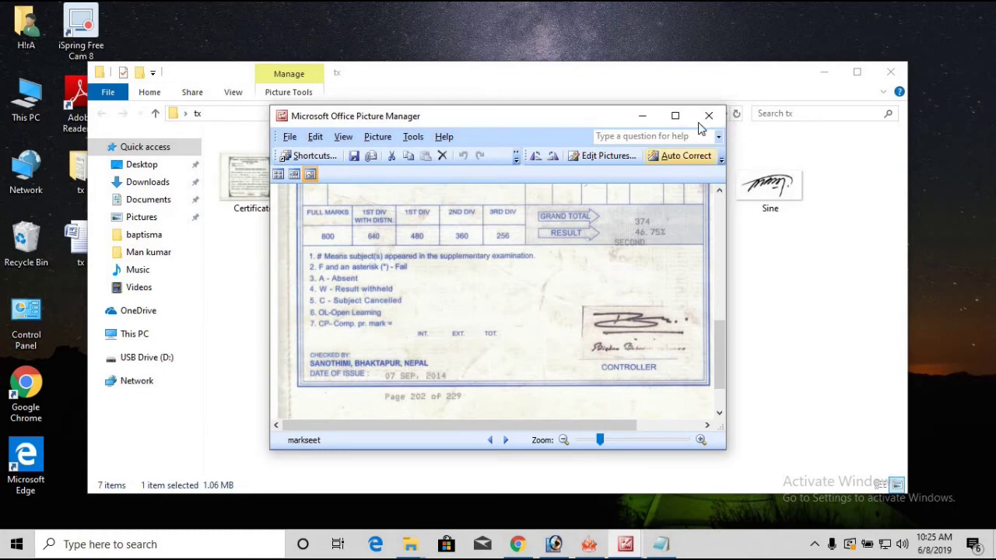
left_click(642, 116)
left_click(857, 71)
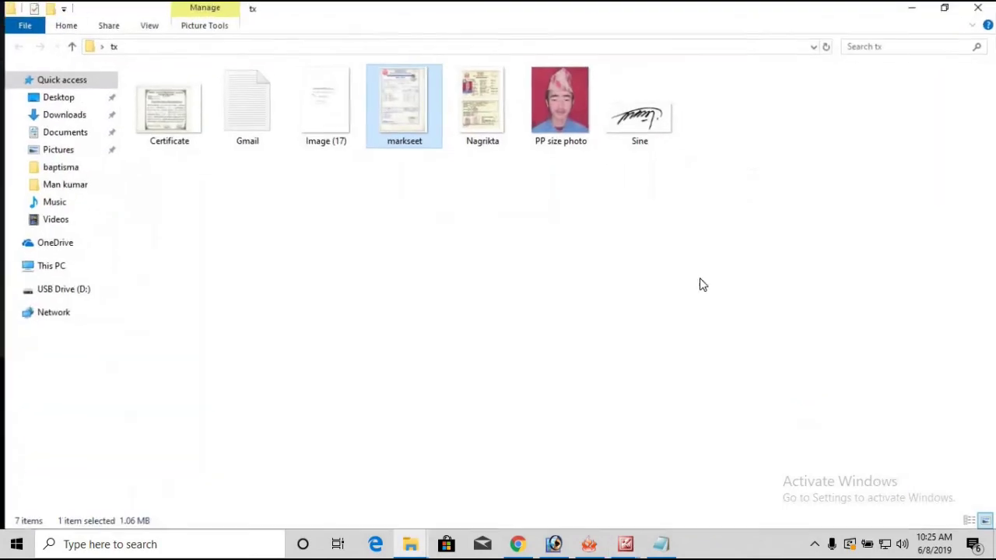
left_click(517, 544)
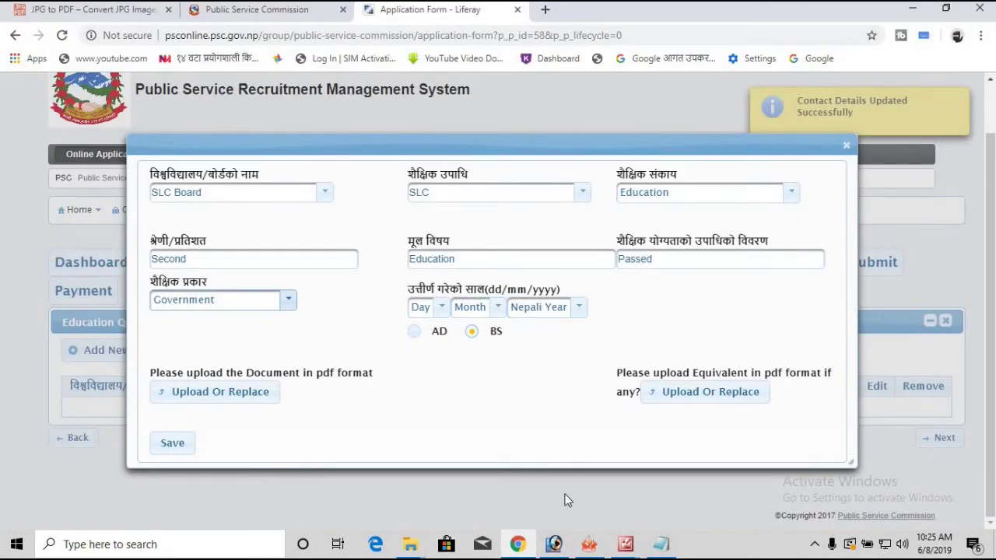
Step: Switch the SLC passing date from the Nepali calendar to AD
left_click(579, 312)
scroll(545, 373, "down", 2)
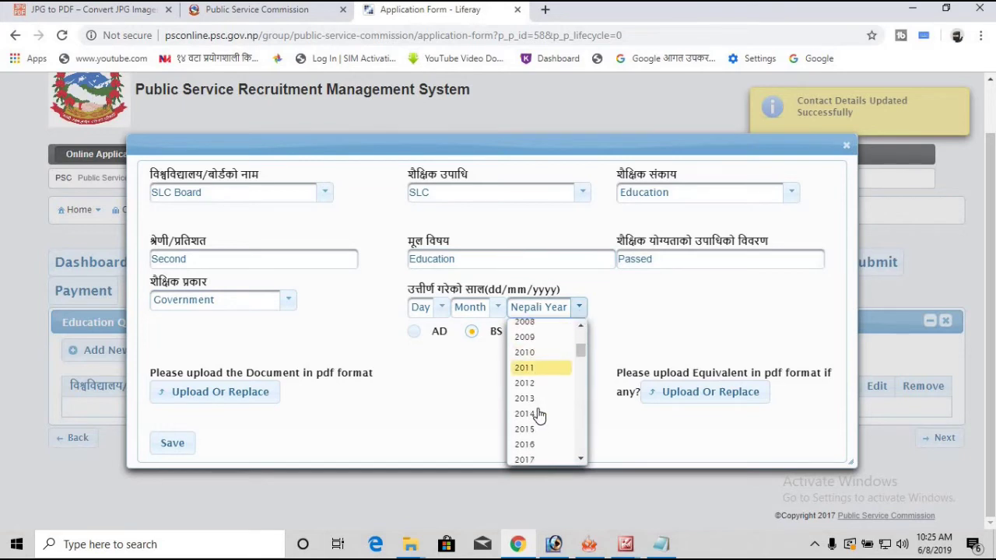
left_click(451, 376)
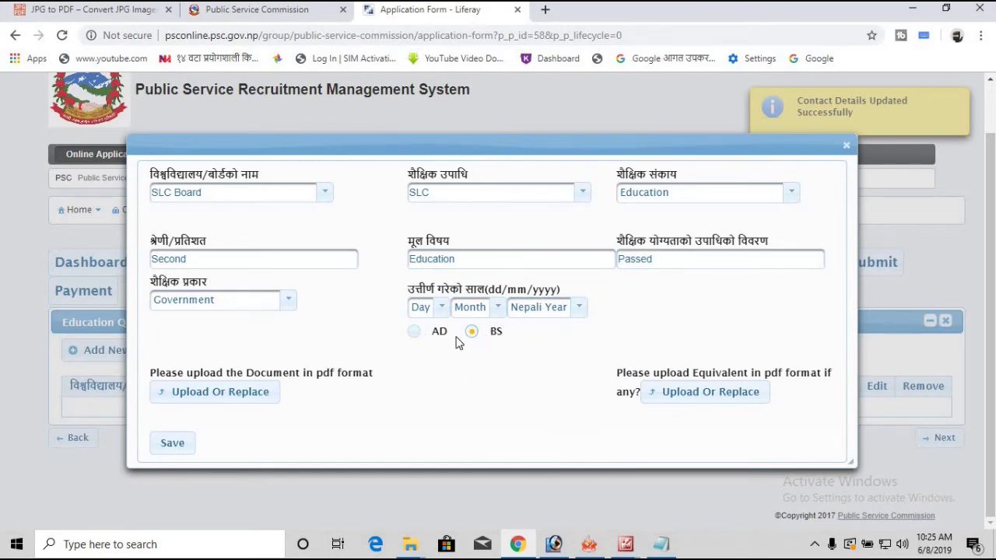
left_click(413, 332)
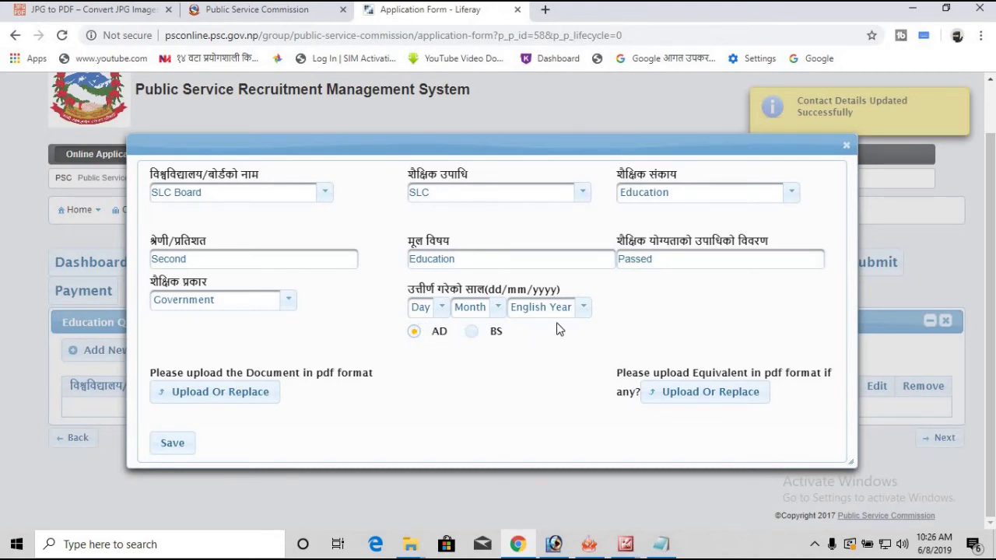
Step: Set the passing date to year 2014, month 9, day 7
left_click(583, 307)
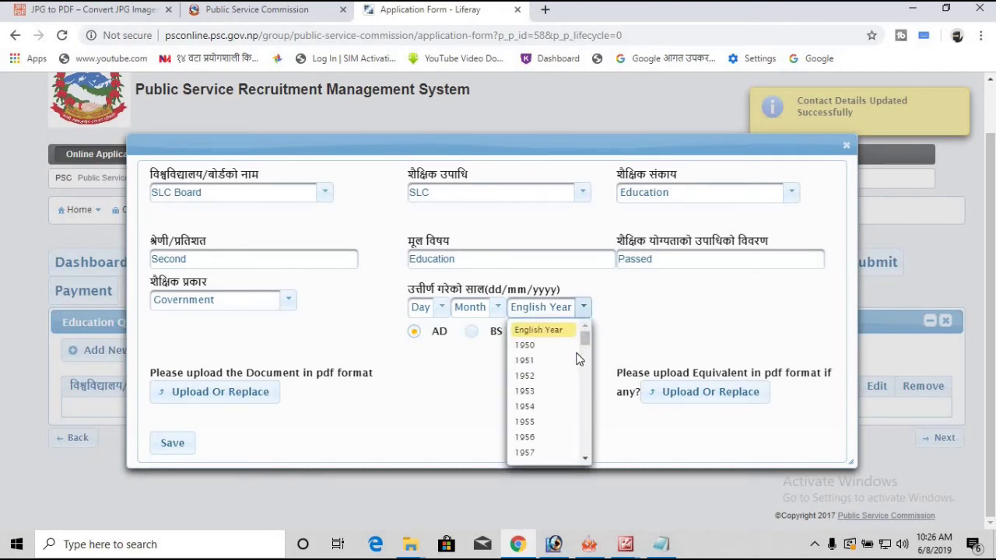
scroll(568, 356, "down", 5)
scroll(543, 350, "up", 5)
scroll(545, 360, "down", 7)
scroll(545, 361, "down", 8)
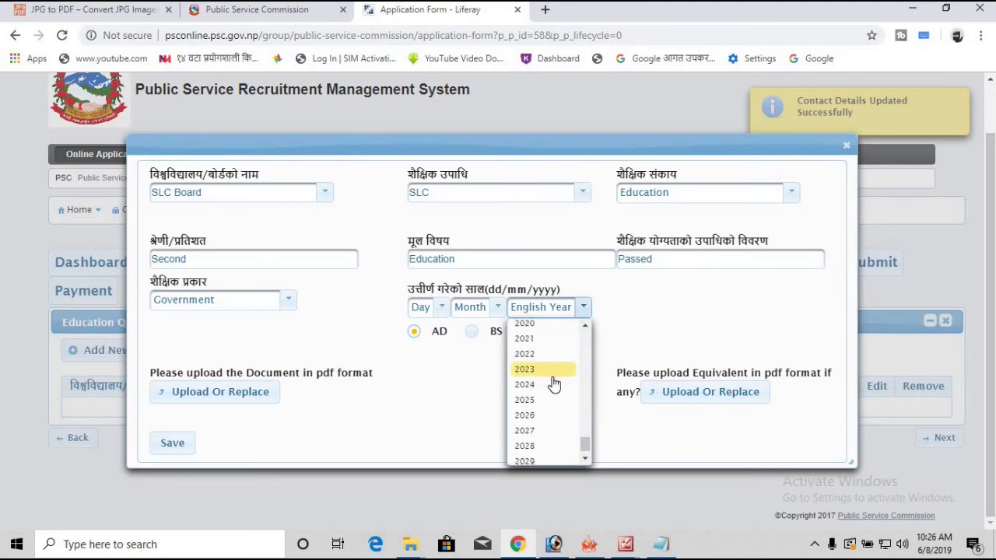
scroll(554, 385, "down", 1)
scroll(549, 375, "up", 2)
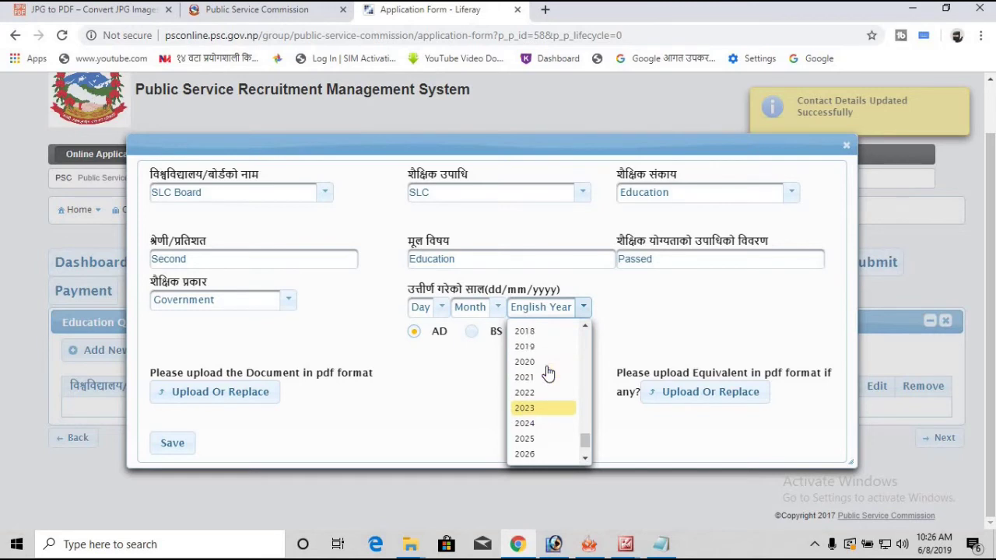
scroll(543, 360, "up", 2)
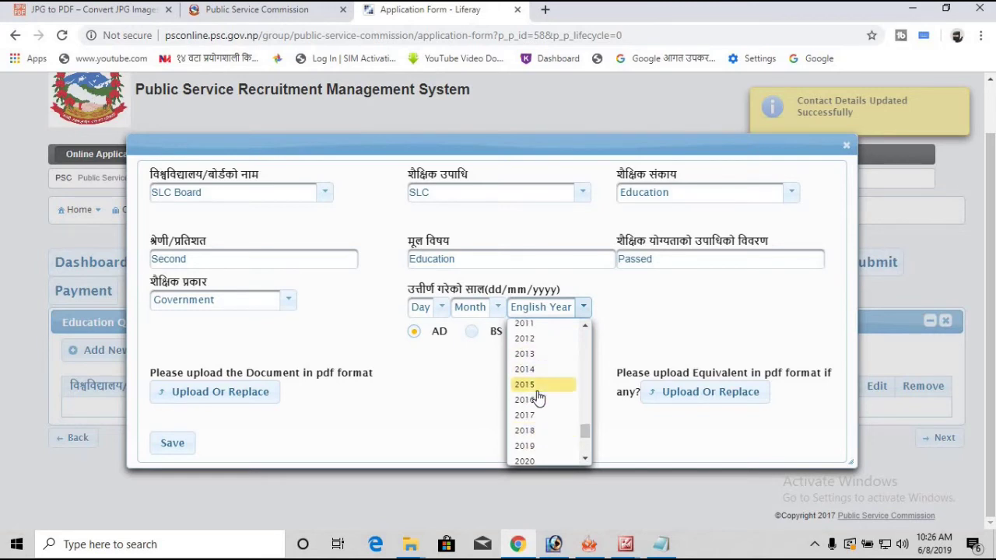
left_click(536, 370)
left_click(497, 309)
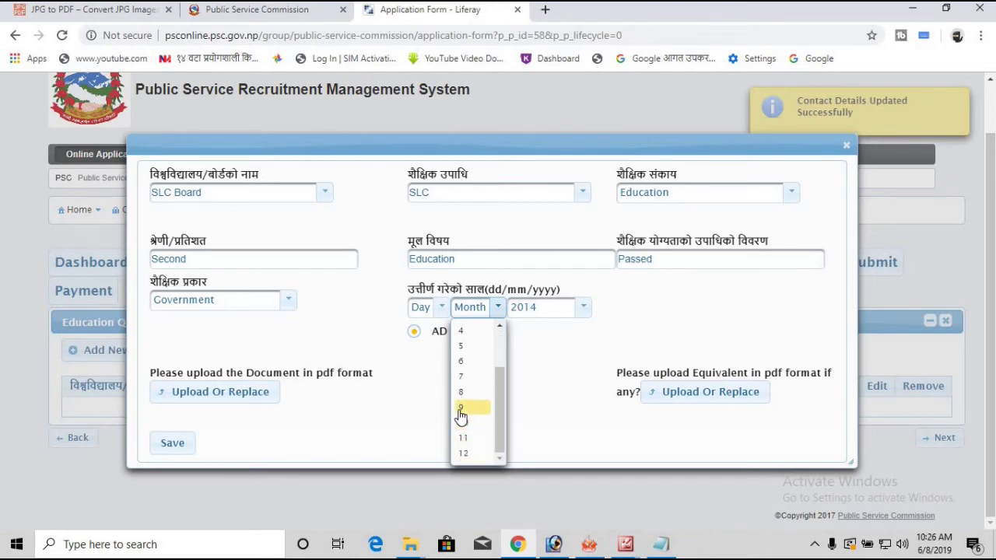
left_click(463, 416)
left_click(442, 309)
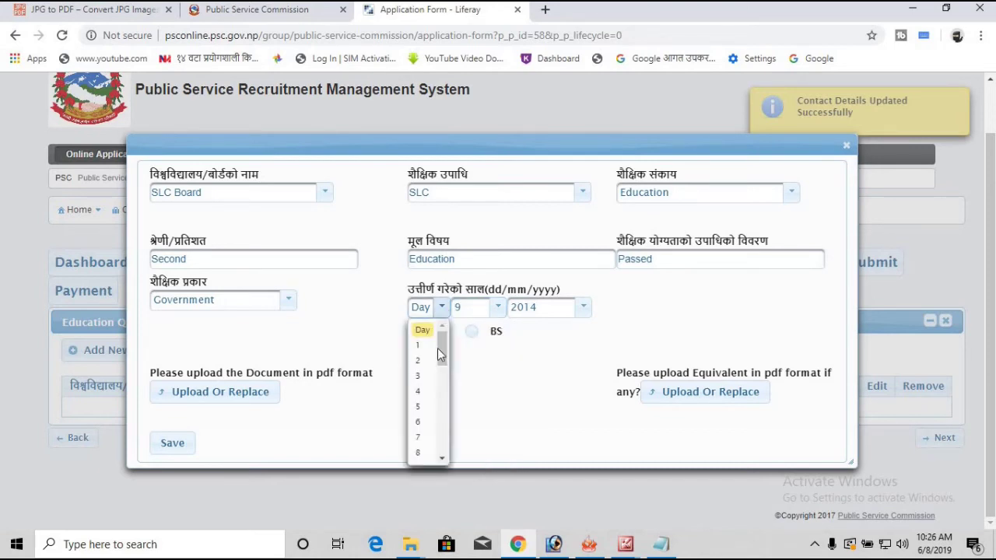
left_click(421, 438)
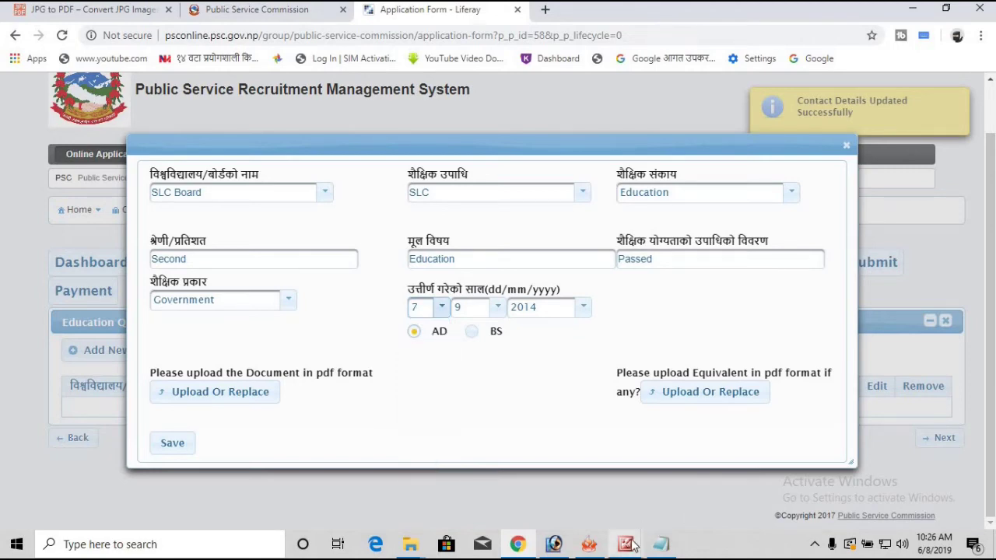
mouse_move(631, 542)
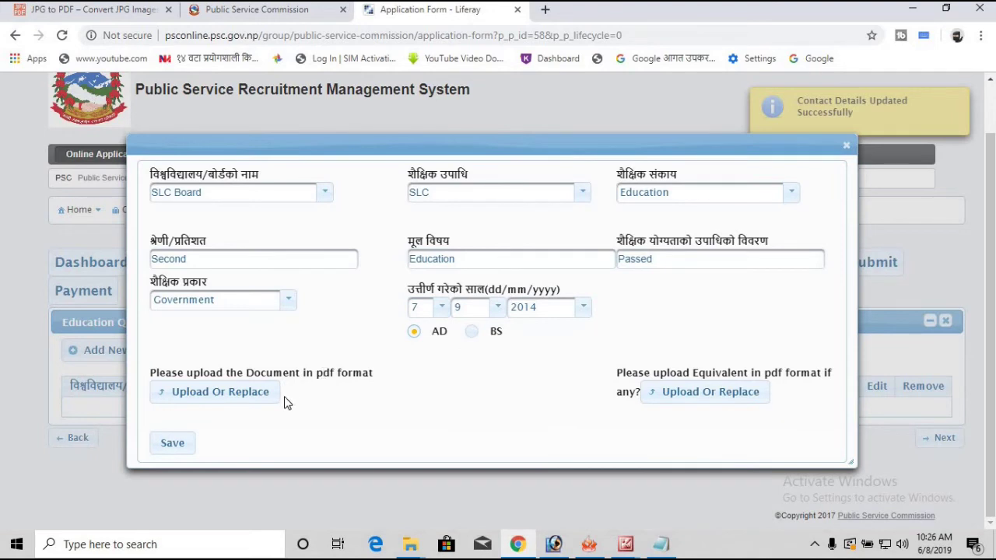
Step: Upload Certificate.pdf as the SLC record's main document
left_click(233, 401)
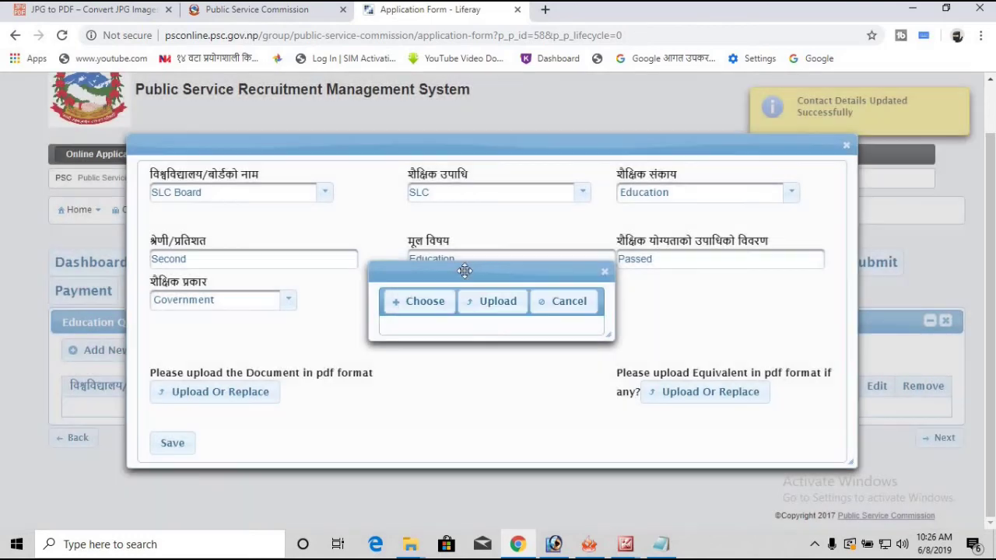
left_click(440, 308)
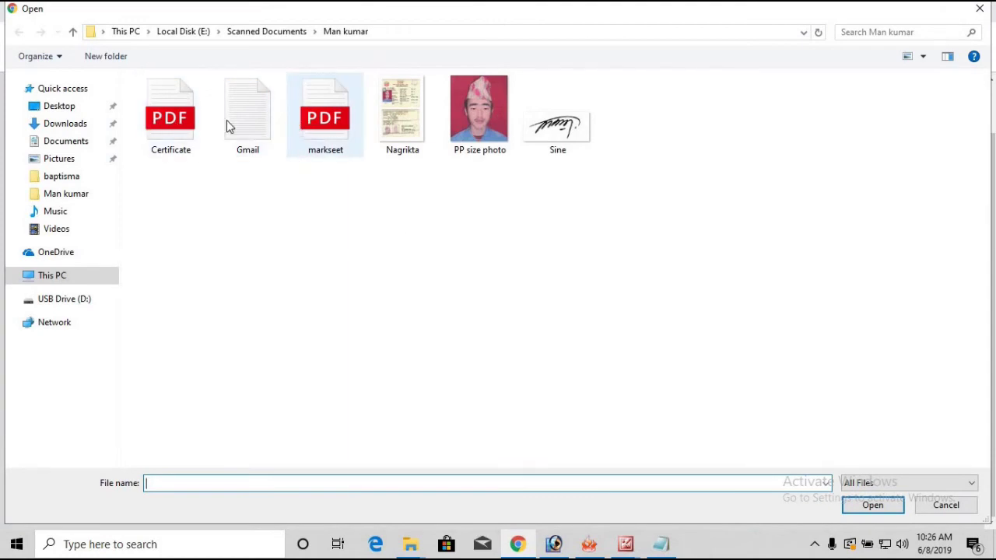
left_click(173, 122)
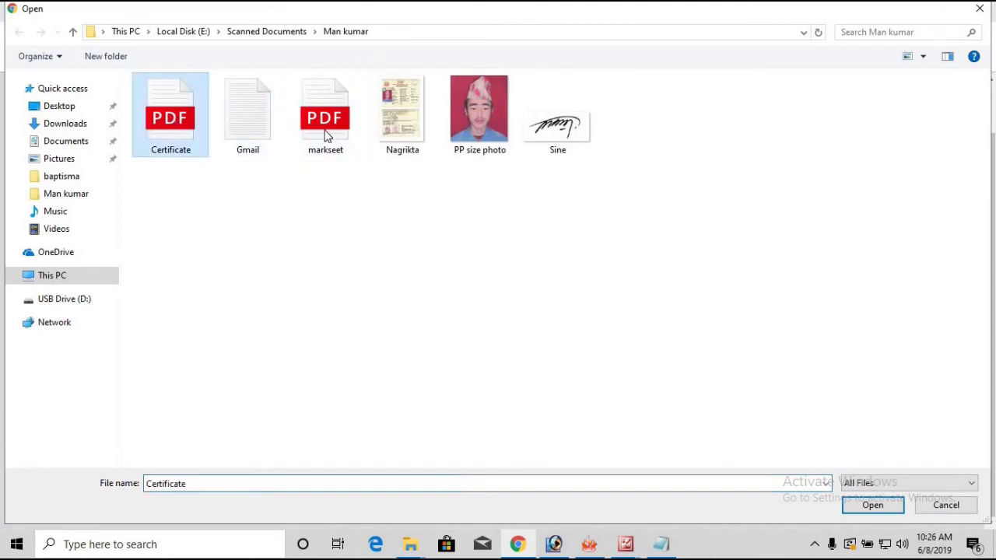
left_click(872, 506)
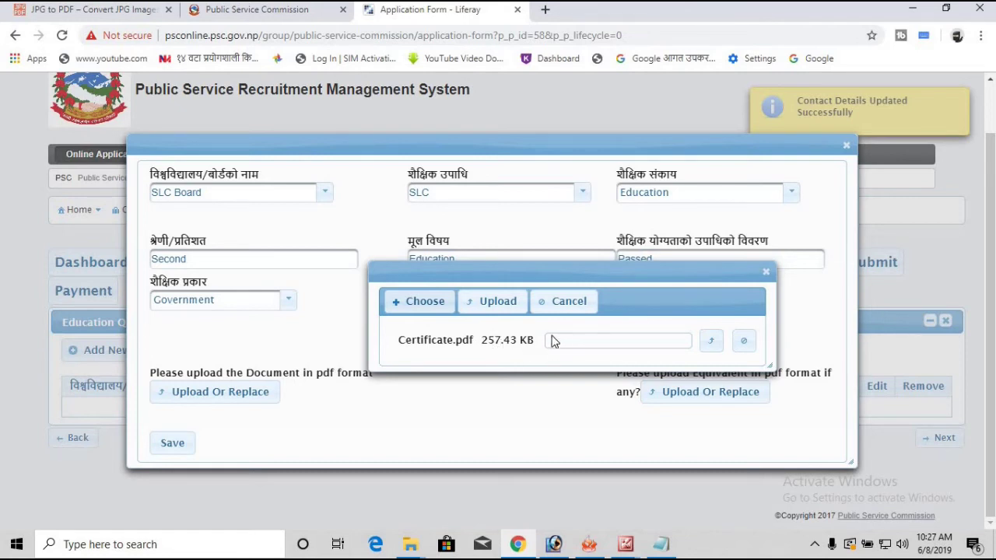
left_click(489, 303)
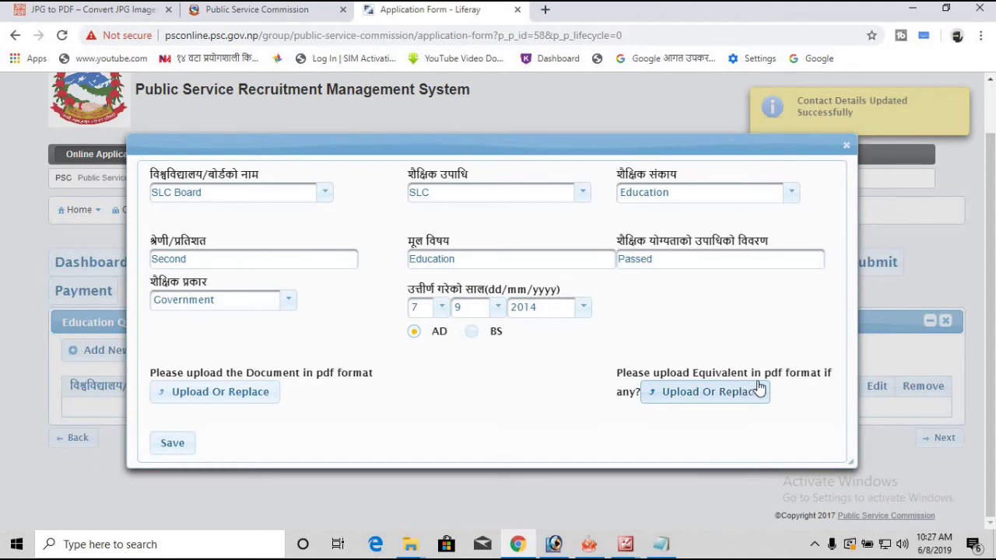
Step: Upload markseet.pdf as the equivalent document and save the SLC education record
left_click(688, 398)
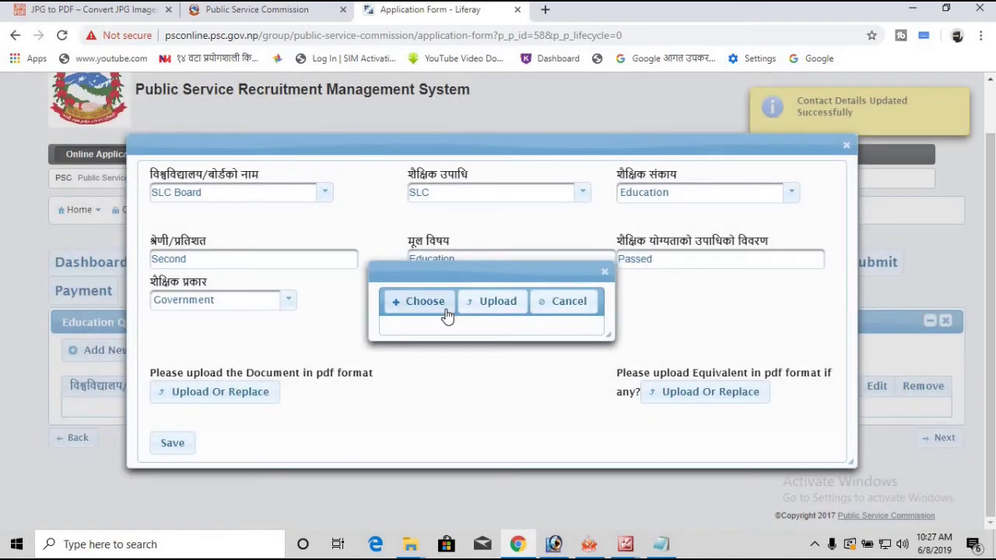
left_click(426, 303)
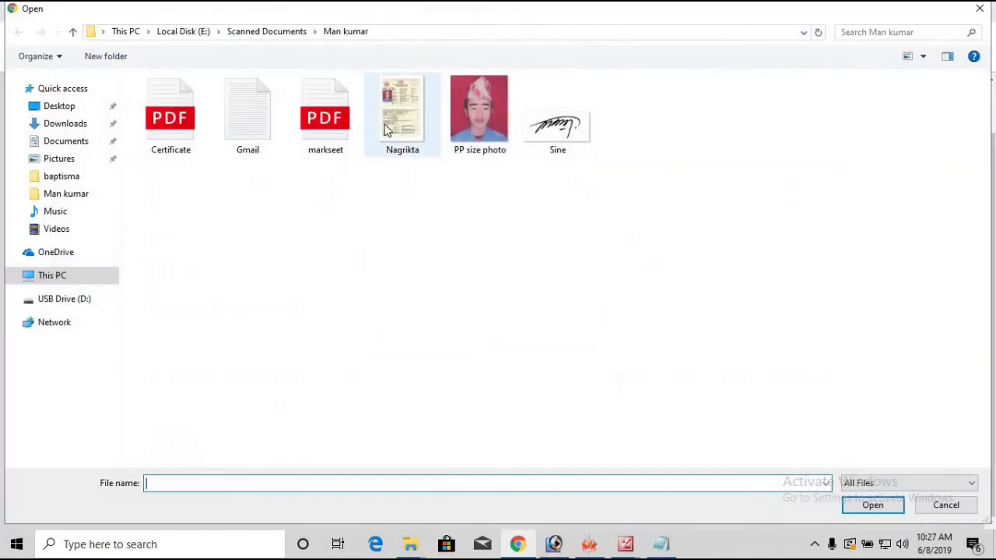
left_click(323, 126)
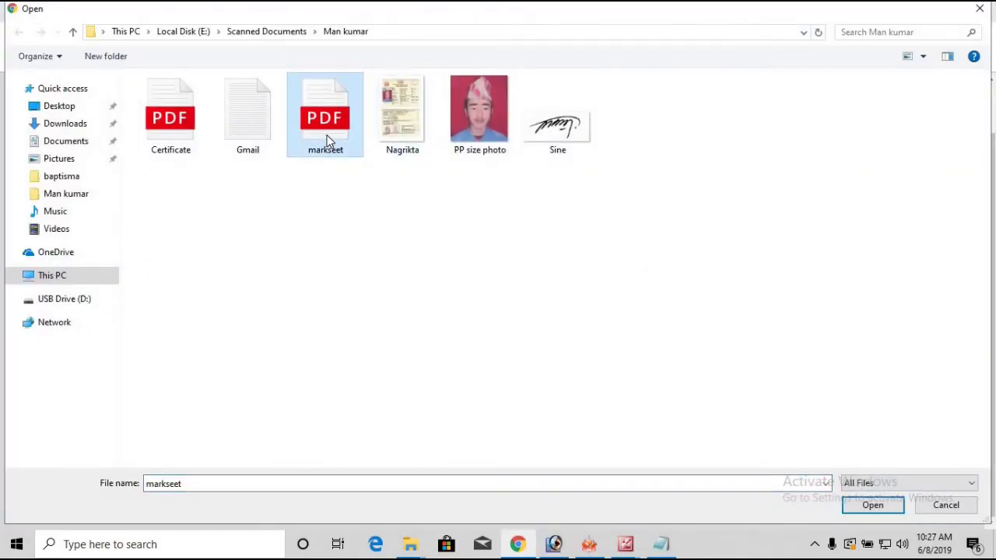
left_click(872, 505)
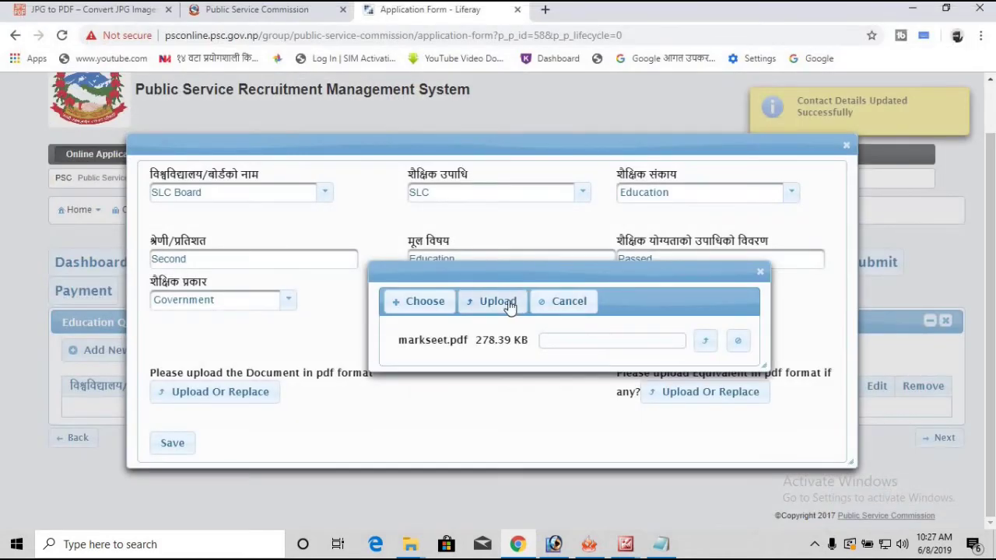
left_click(491, 301)
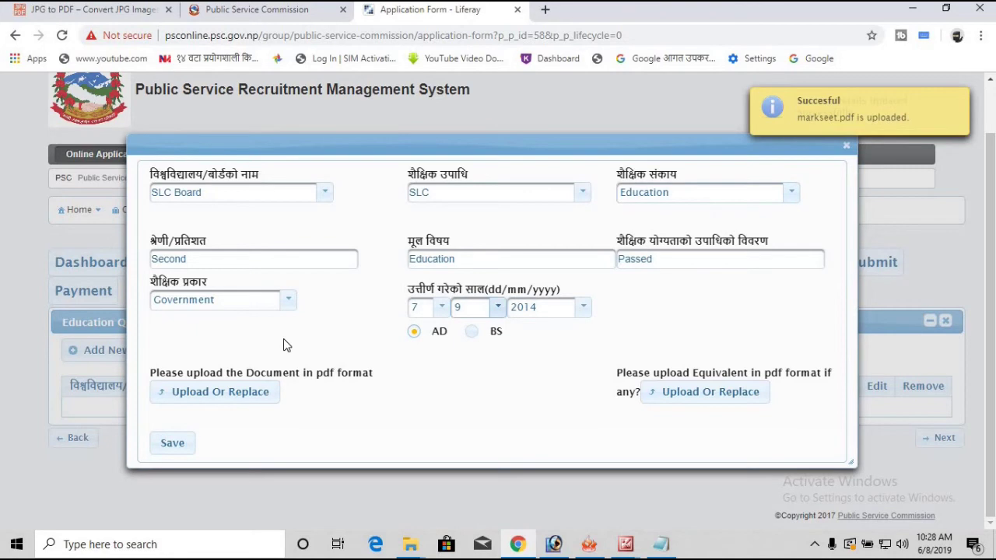
left_click(172, 445)
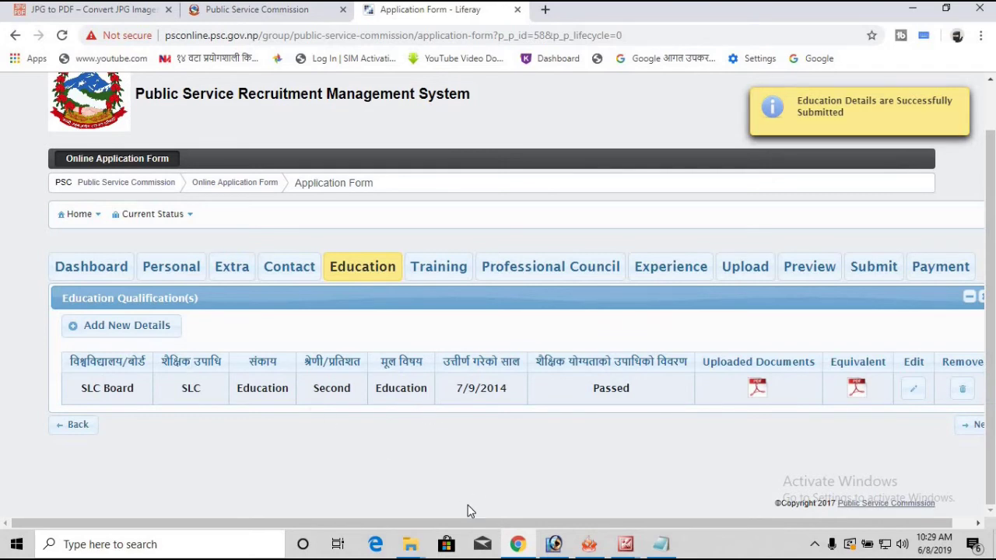
Step: Skip past the Training, Professional Council and Experience sections without adding records
left_click_drag(500, 523, 771, 510)
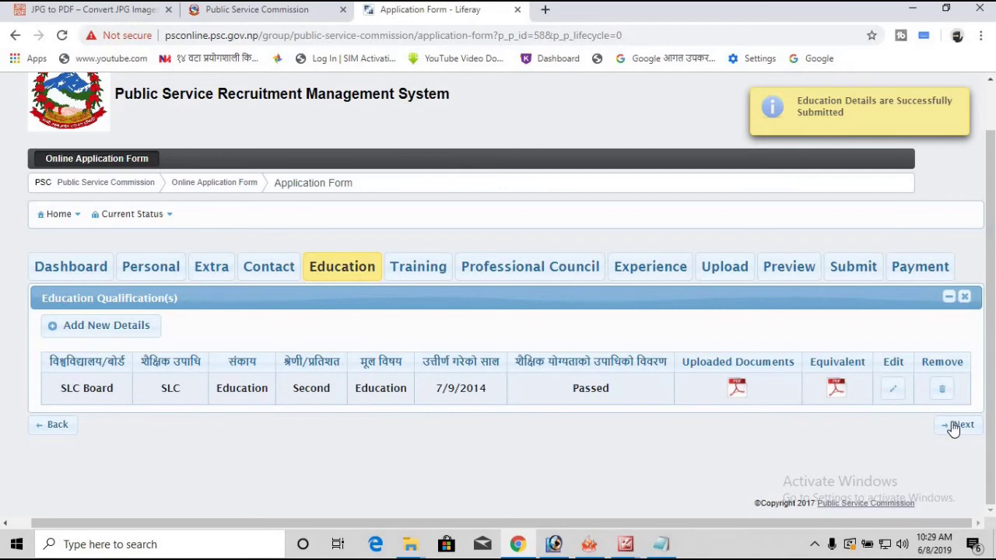
left_click(956, 425)
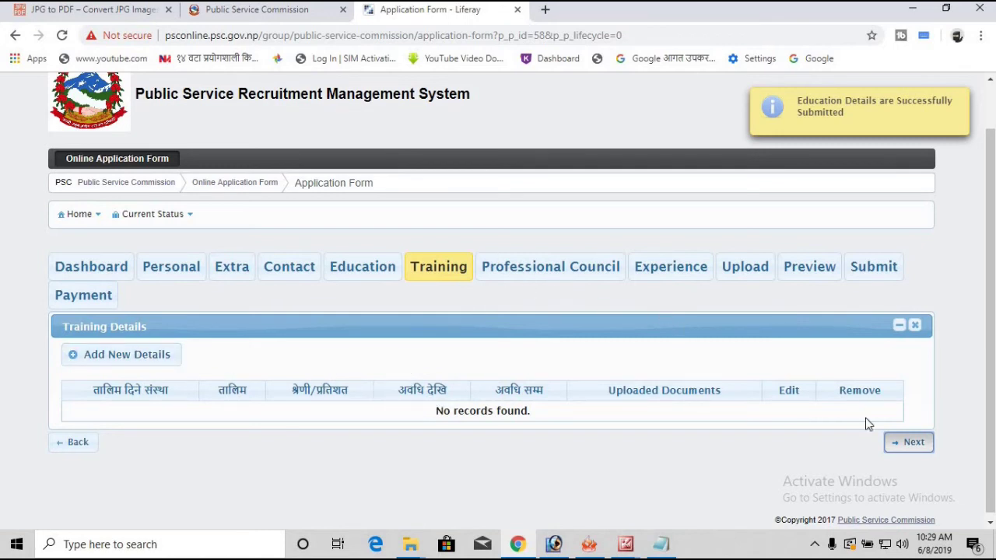
left_click(910, 443)
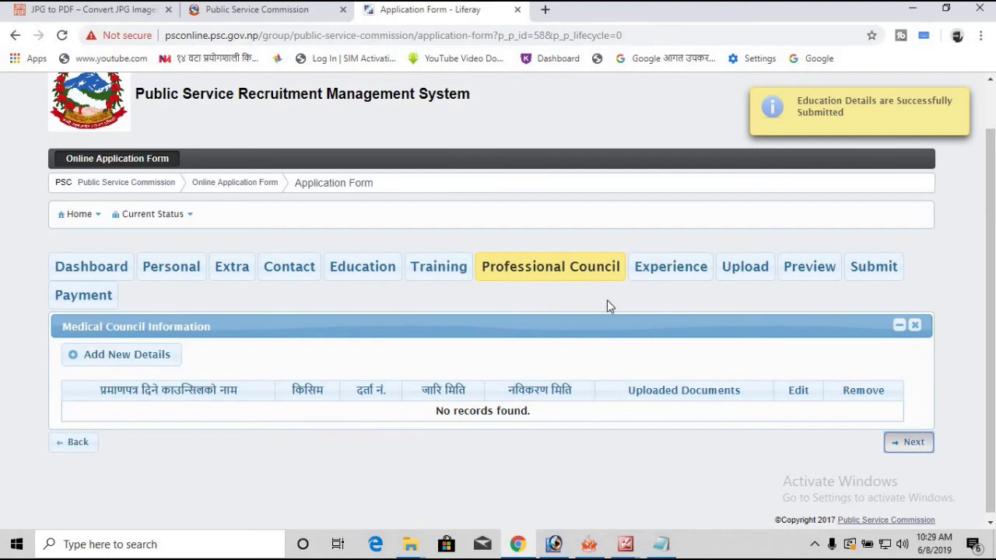
left_click(919, 445)
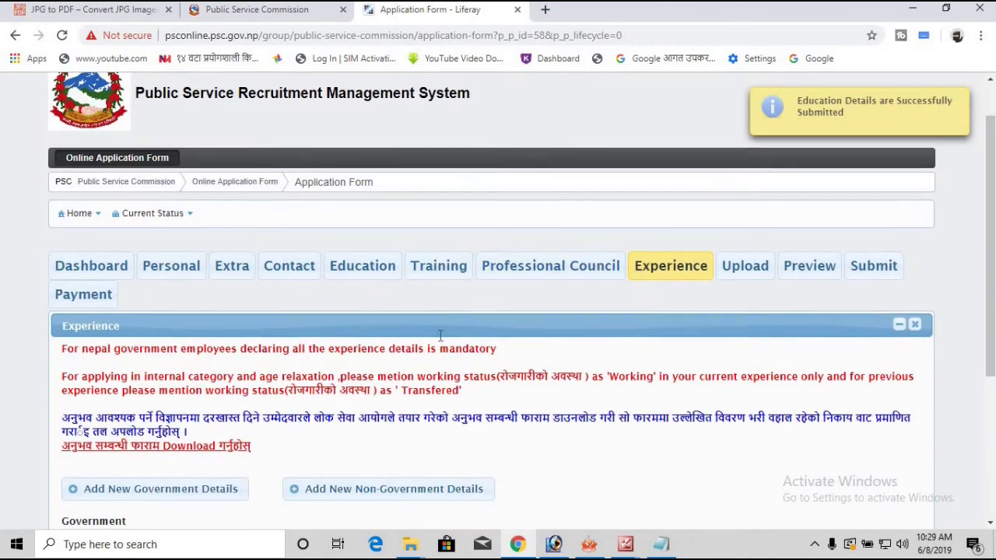
scroll(441, 333, "down", 3)
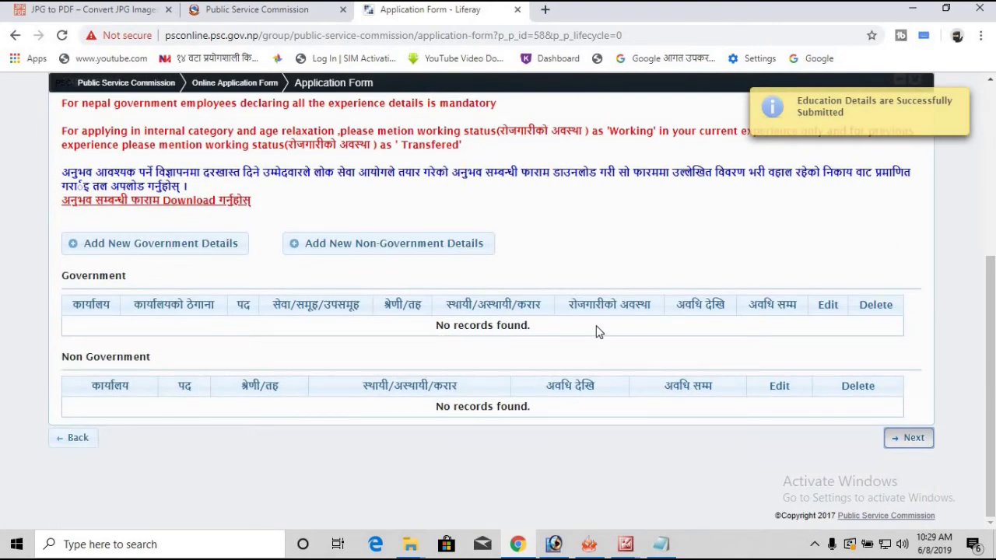
scroll(599, 332, "up", 3)
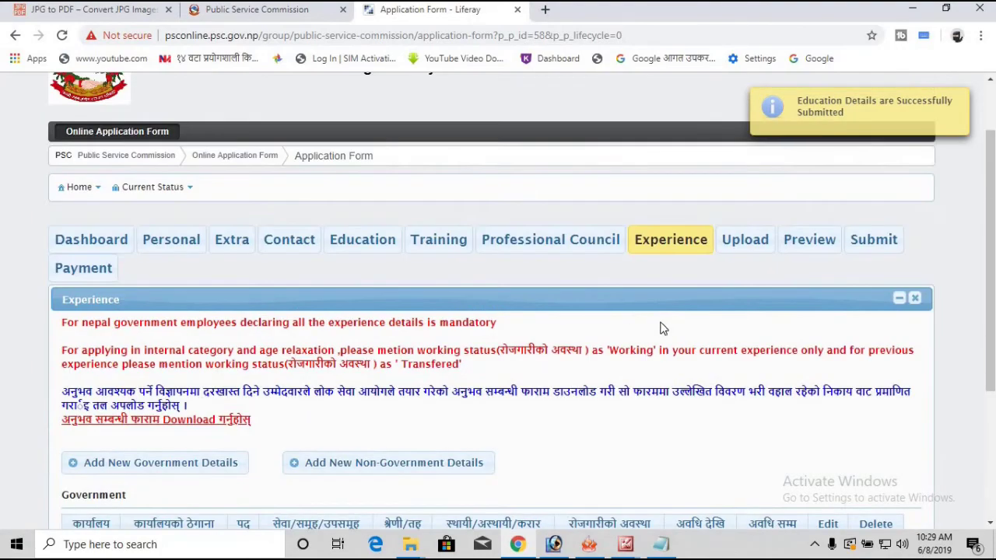
scroll(655, 320, "down", 1)
scroll(643, 335, "down", 3)
scroll(662, 338, "up", 5)
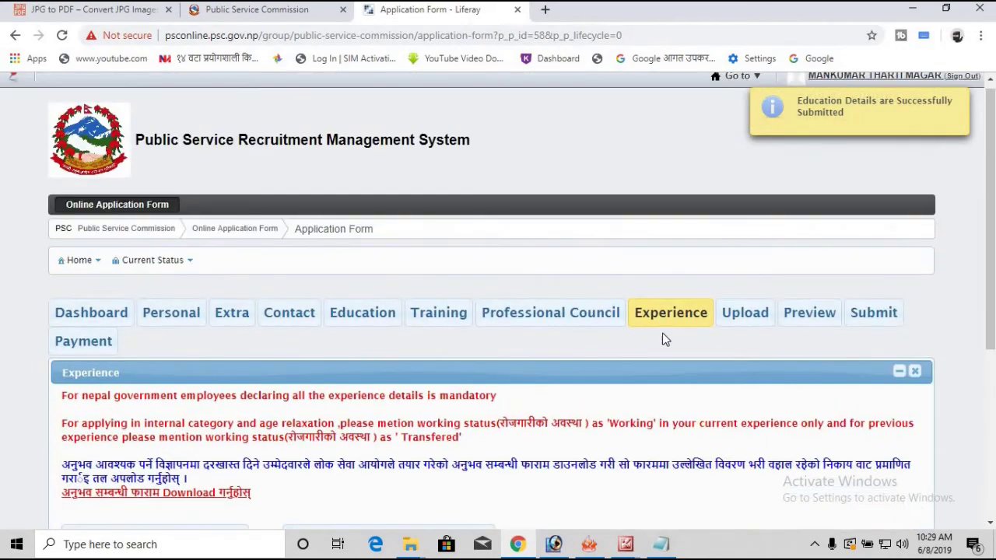
scroll(665, 338, "down", 1)
scroll(704, 277, "down", 3)
scroll(700, 277, "up", 3)
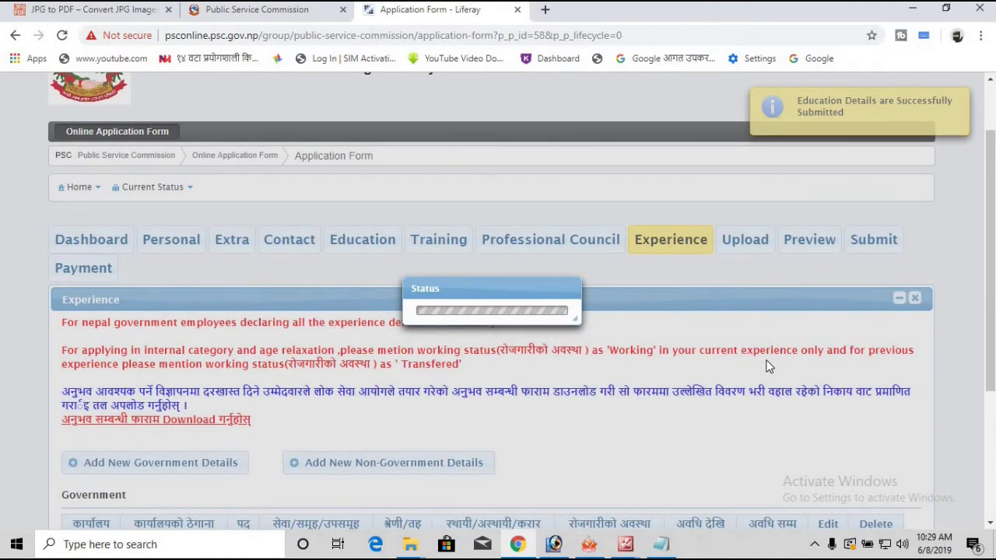
scroll(770, 362, "down", 1)
Step: Upload 'PP size photo' as the scanned photograph
scroll(713, 309, "down", 5)
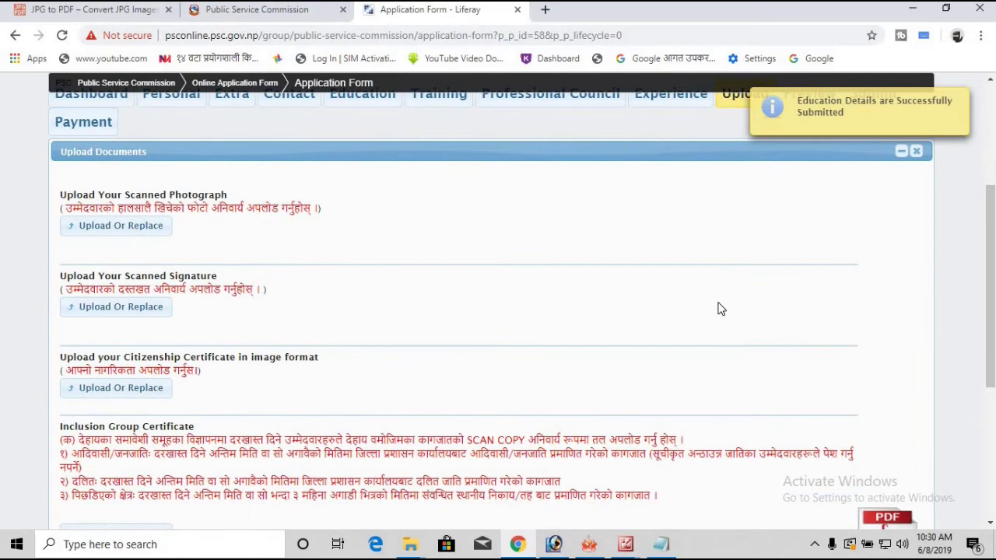
scroll(719, 310, "up", 4)
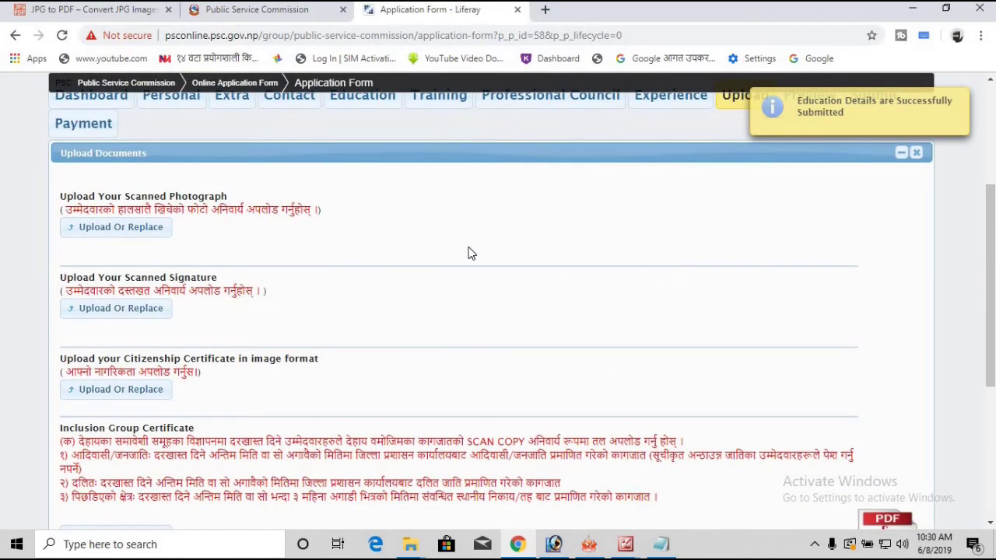
scroll(469, 253, "up", 2)
scroll(426, 316, "down", 1)
scroll(438, 303, "up", 2)
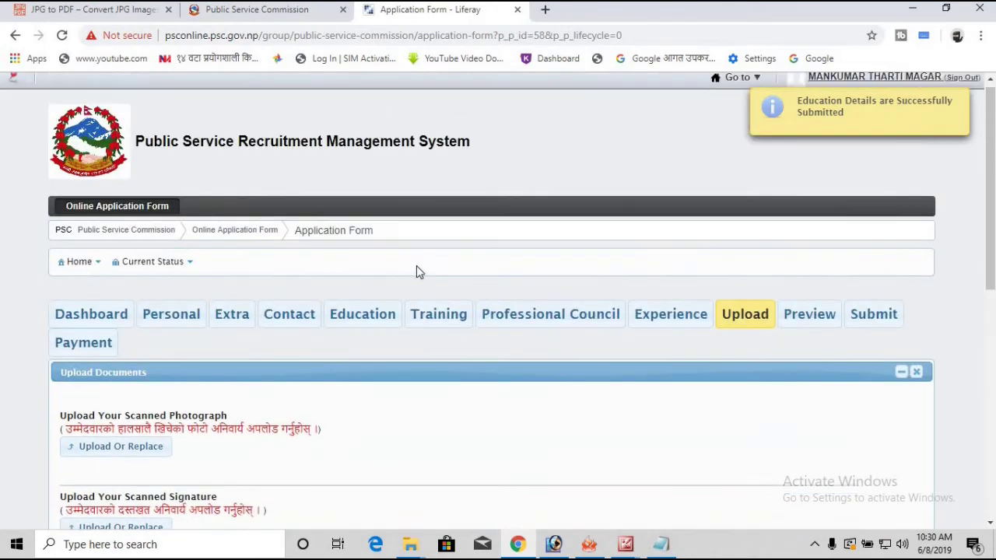
scroll(418, 271, "down", 4)
scroll(134, 236, "down", 1)
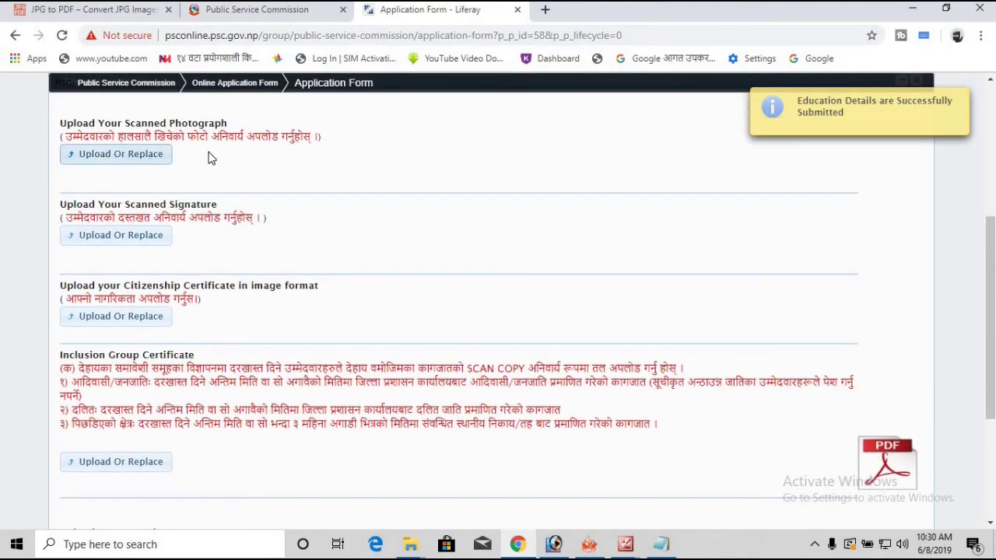
left_click(137, 170)
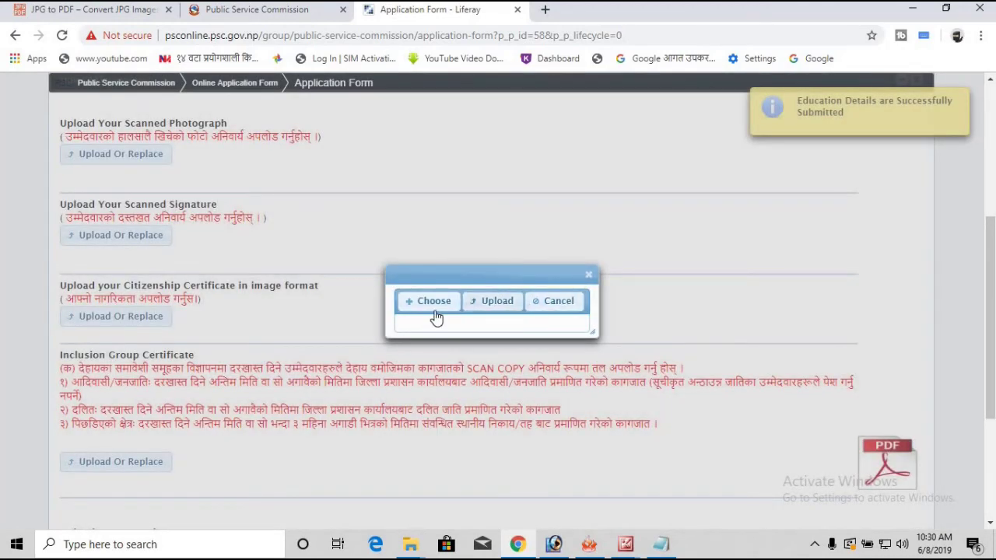
left_click(434, 312)
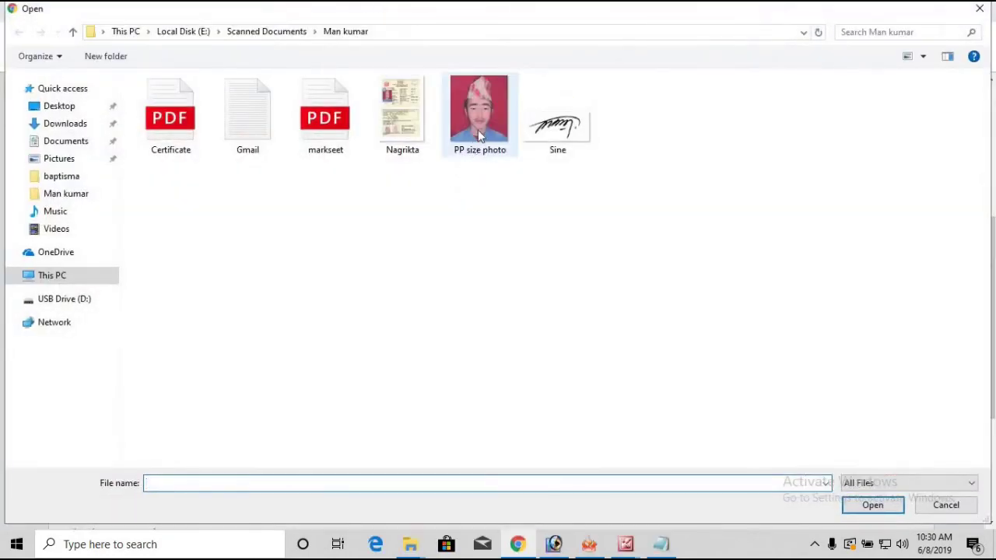
left_click(483, 136)
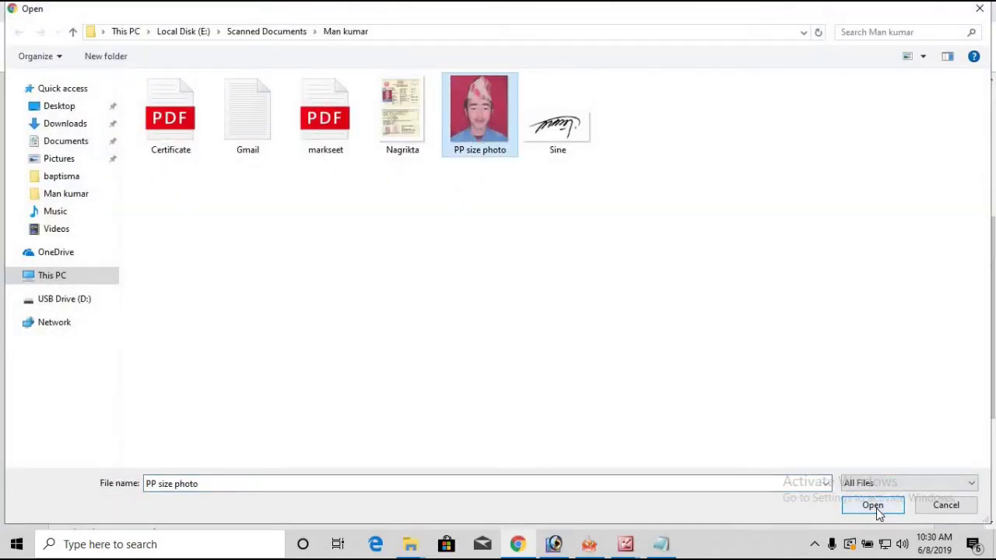
left_click(876, 507)
left_click(493, 301)
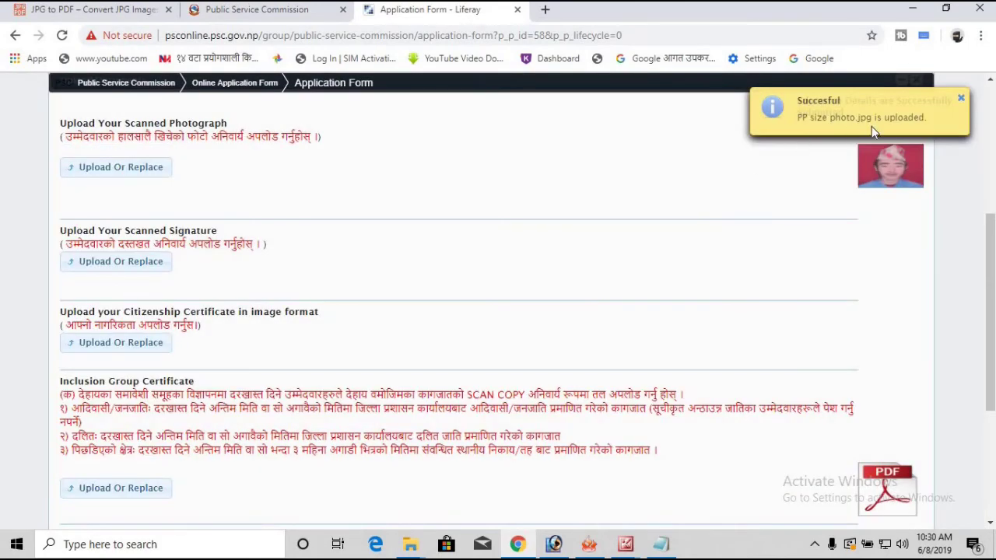
Step: Upload the 'Sine' image file as the applicant's scanned signature
left_click(117, 263)
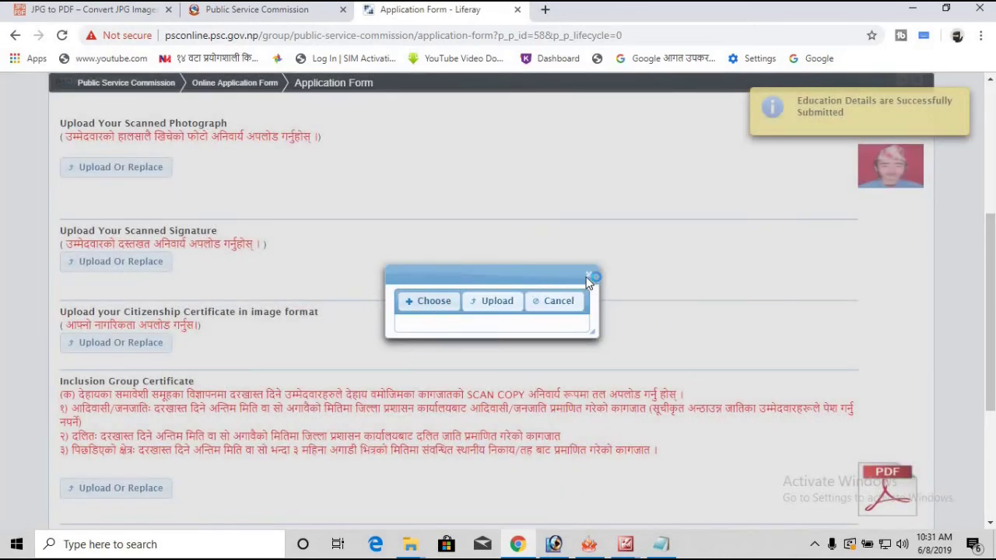
left_click(433, 300)
left_click(567, 131)
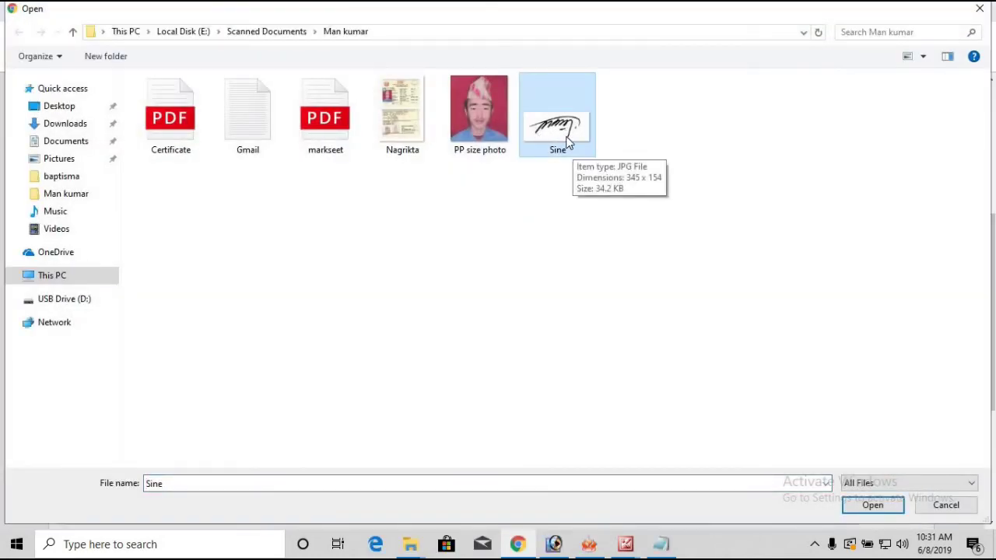
left_click(872, 511)
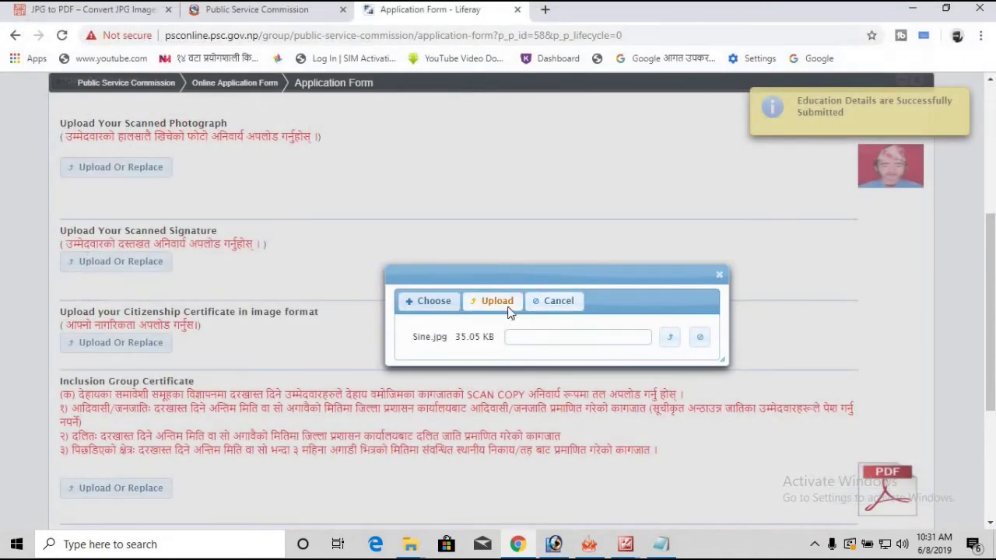
left_click(497, 301)
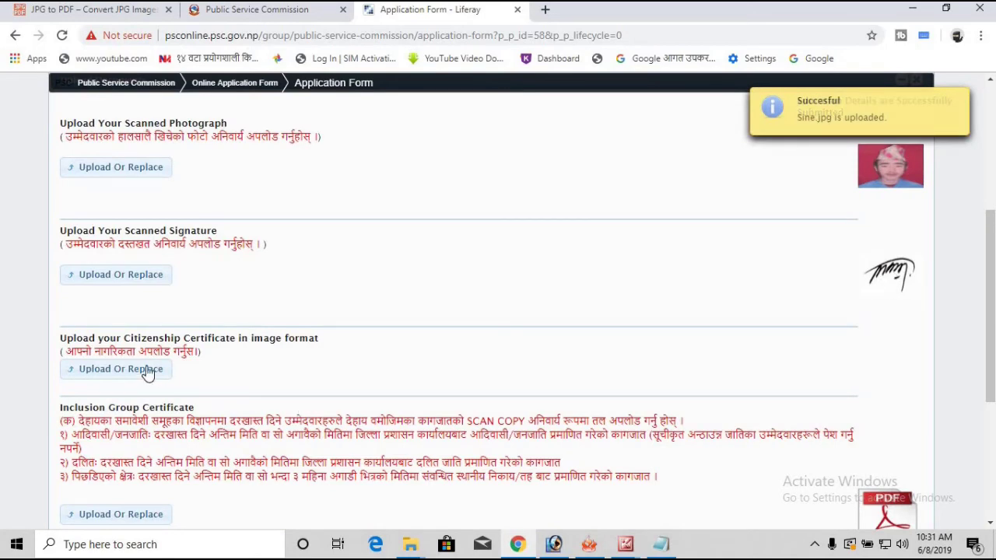
left_click(120, 368)
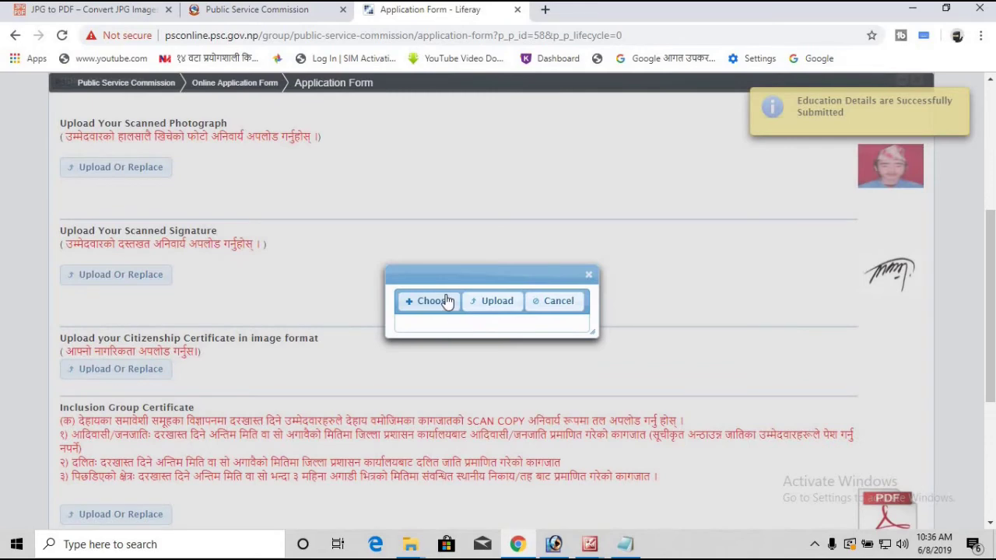
Step: Choose Nagrifsdfsakta.jpg from the tx folder and upload it as the citizenship certificate
left_click(448, 301)
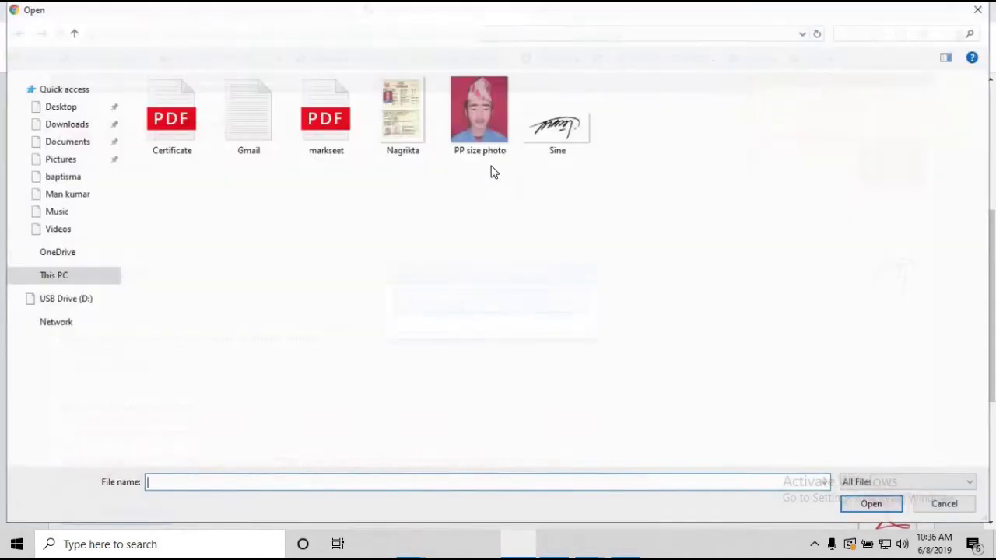
left_click(420, 134)
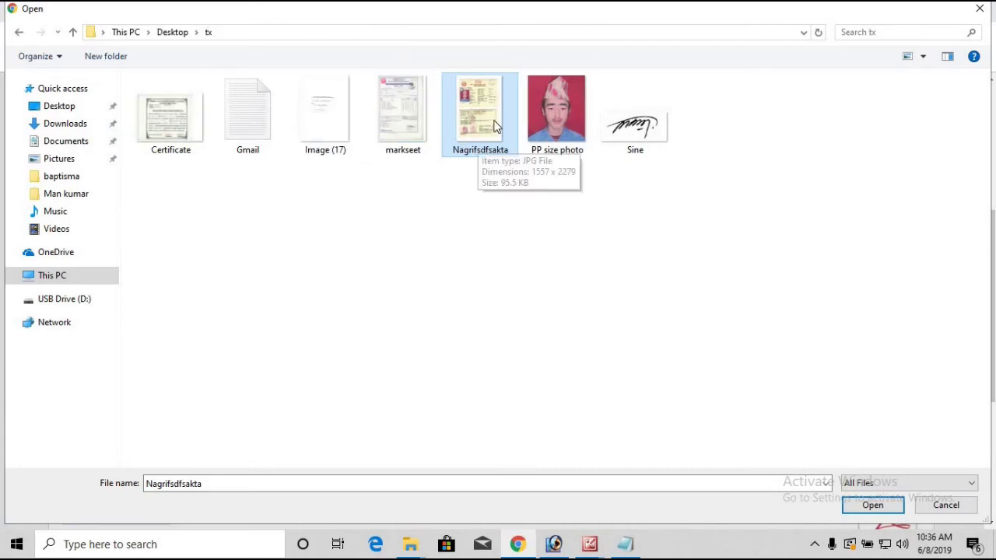
left_click(869, 506)
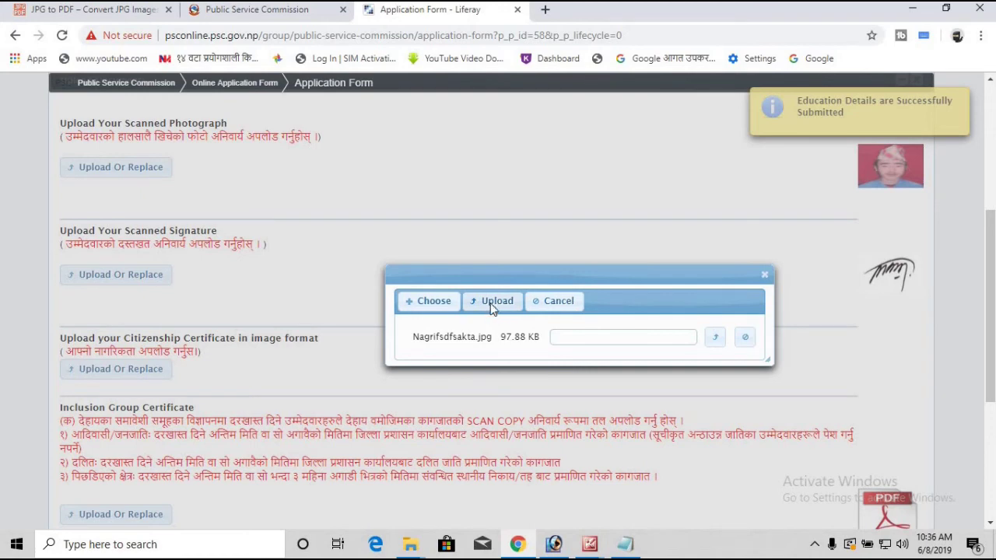
left_click(491, 303)
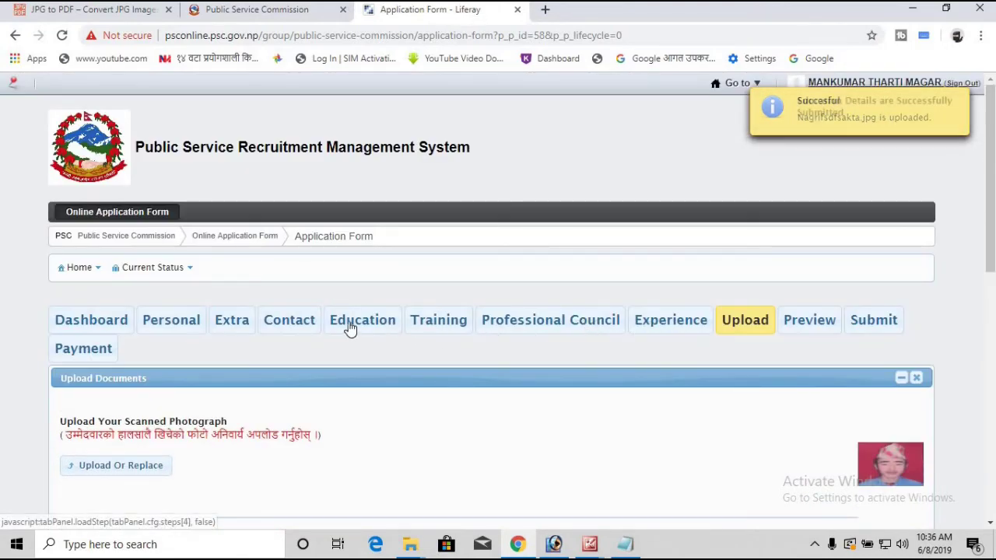
left_click(352, 327)
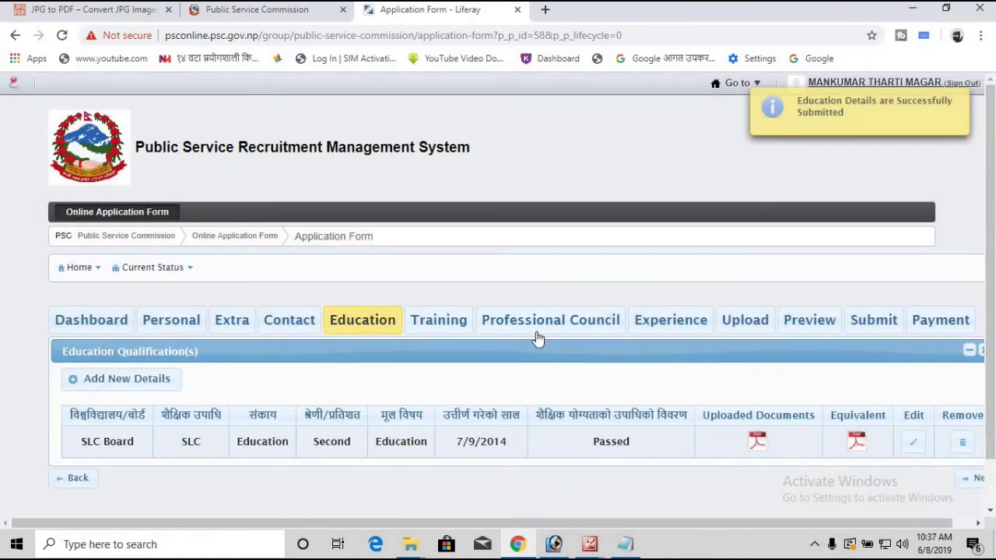
scroll(766, 402, "down", 2)
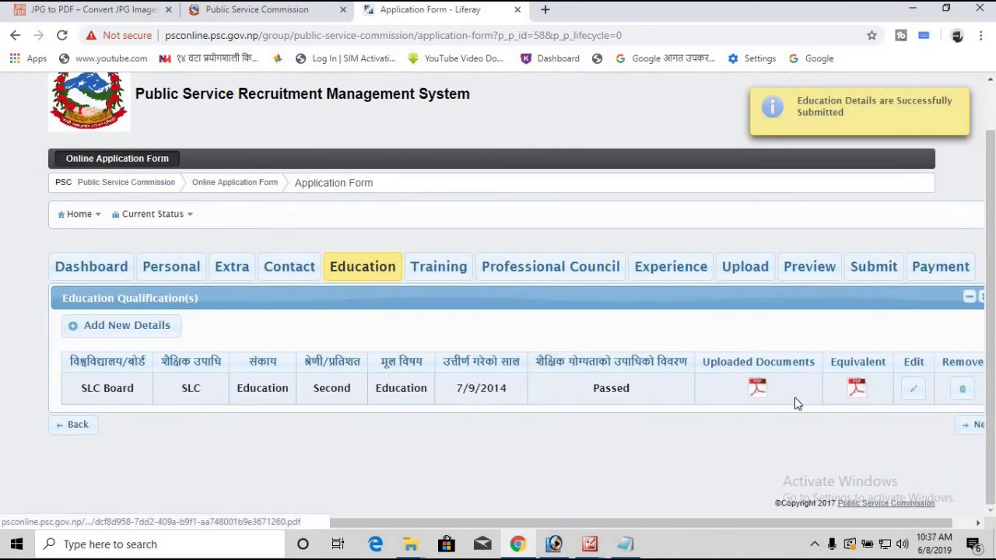
left_click(750, 269)
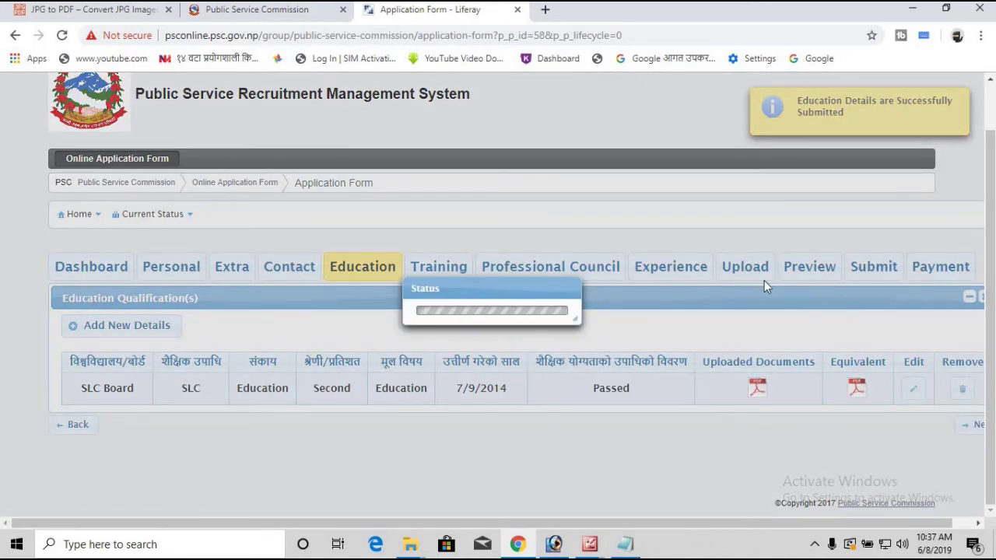
scroll(874, 384, "down", 2)
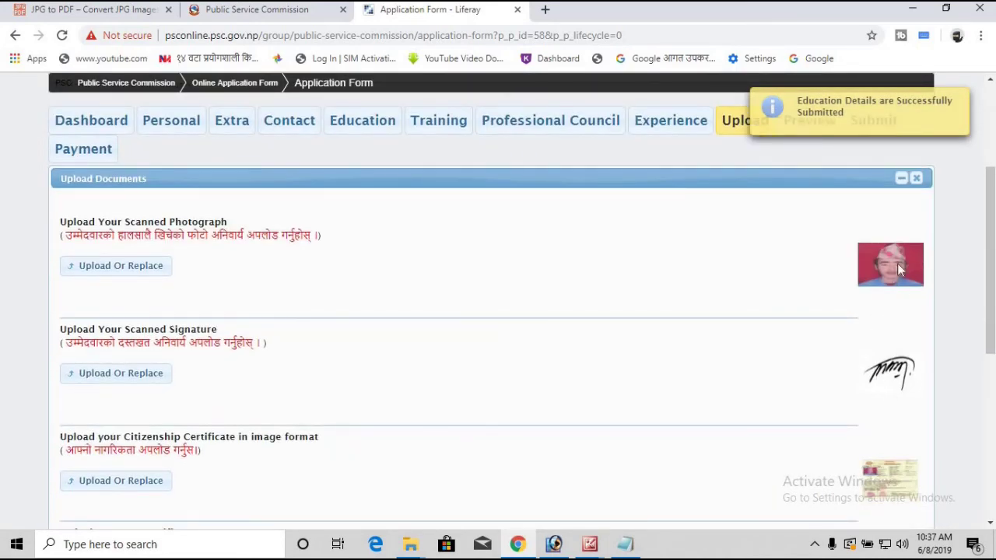
scroll(895, 333, "down", 5)
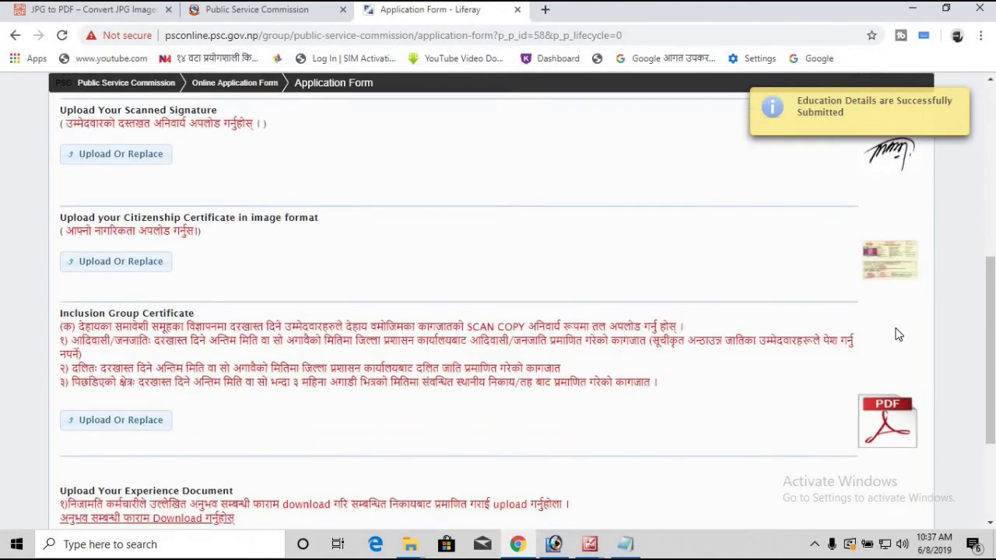
scroll(871, 280, "up", 1)
scroll(872, 282, "down", 1)
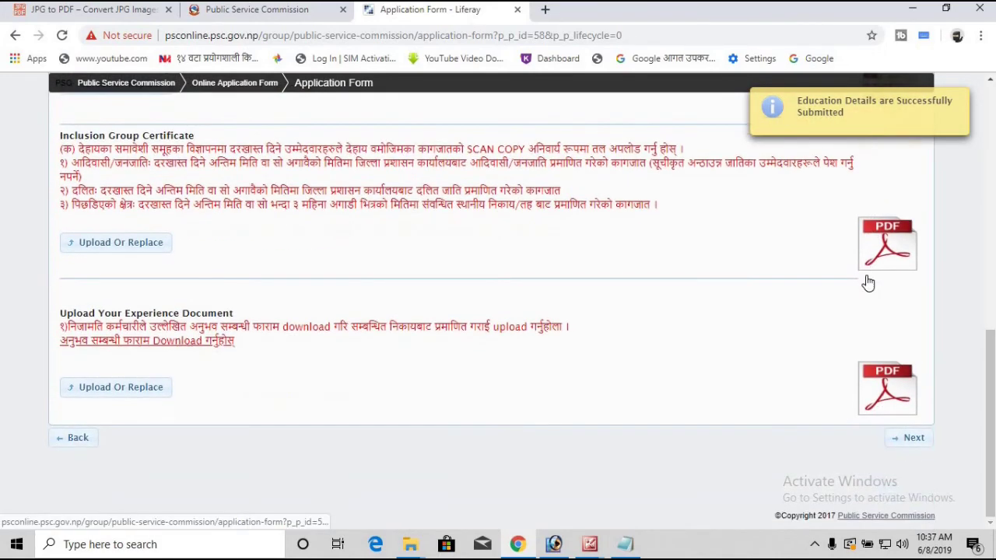
scroll(866, 282, "up", 2)
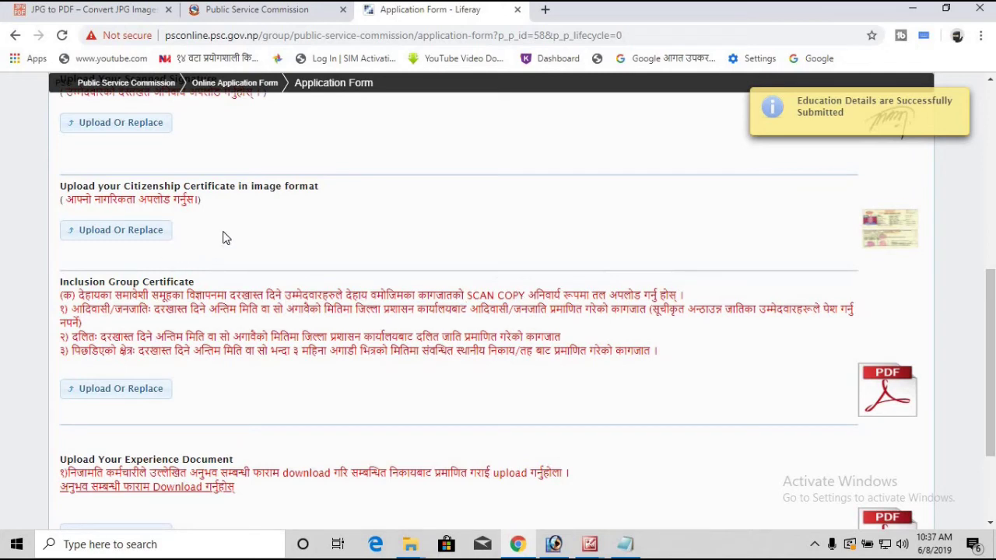
scroll(393, 263, "down", 1)
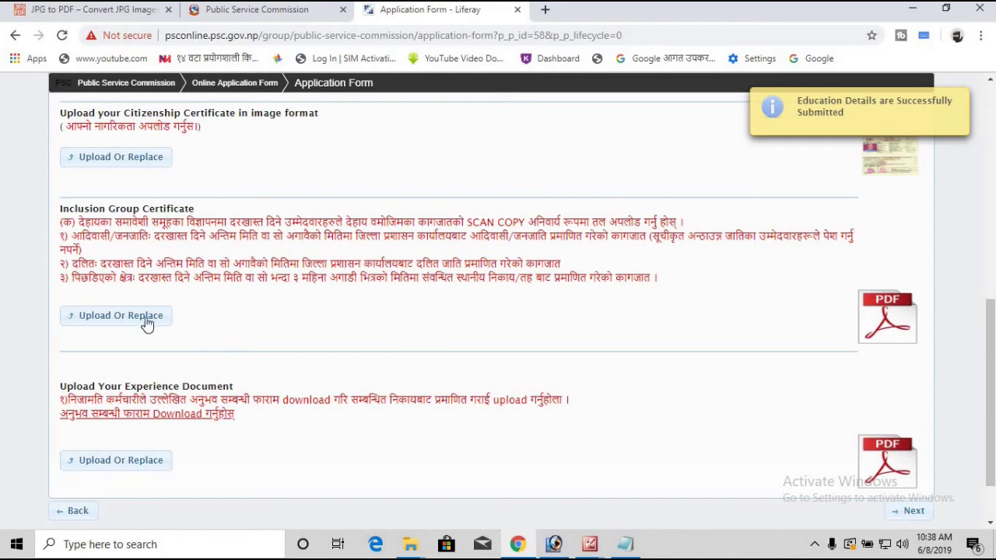
Step: Check the uploaded files on the Upload page and advance to the Preview step
scroll(465, 316, "up", 3)
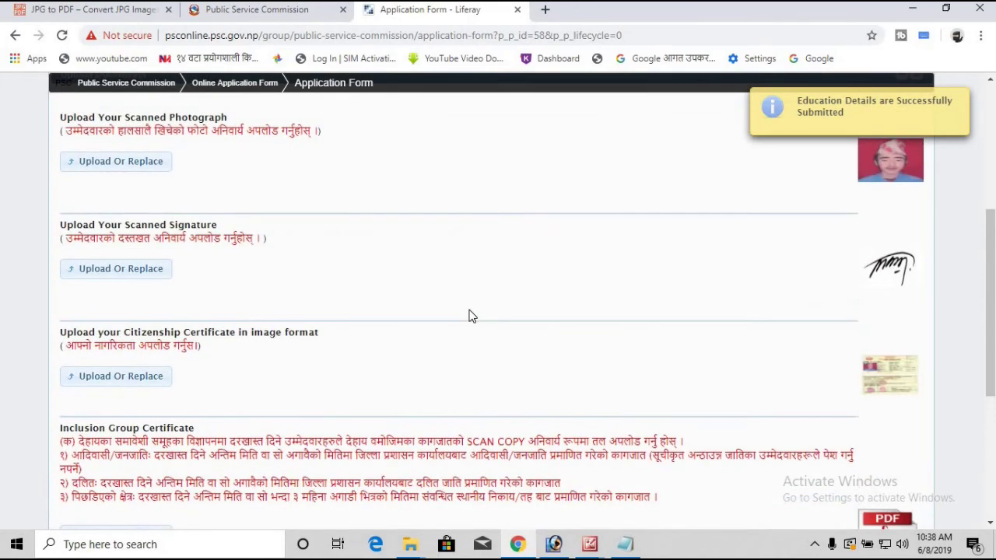
scroll(474, 316, "down", 5)
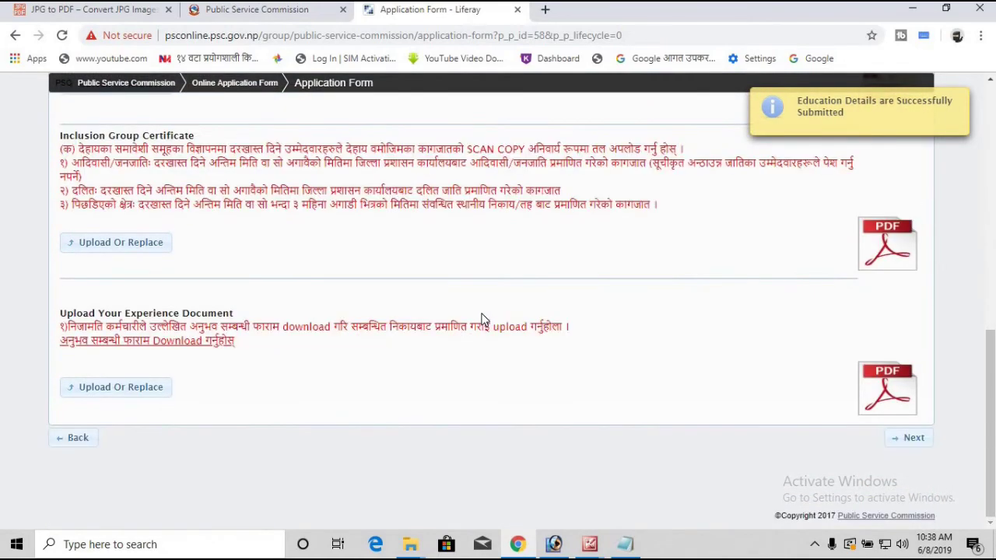
scroll(937, 438, "up", 4)
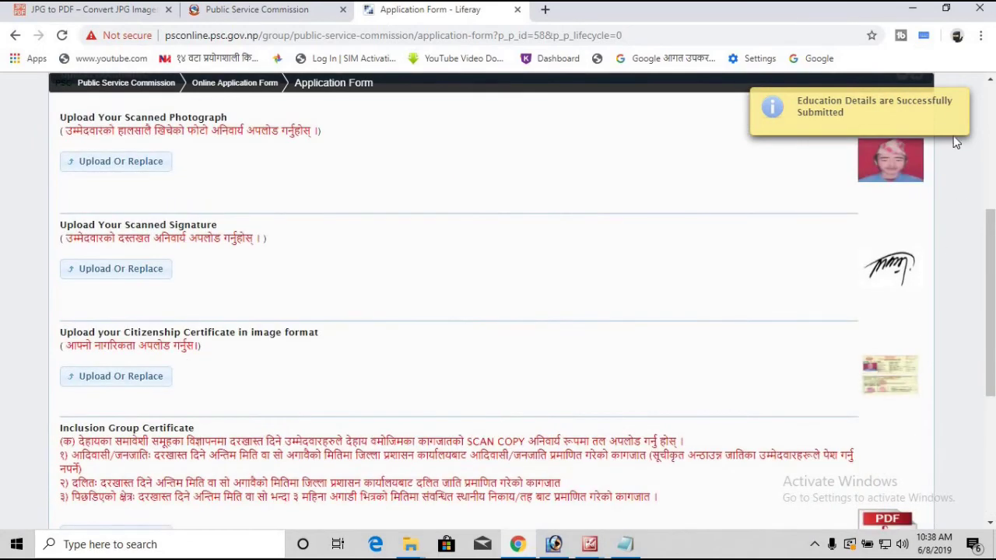
scroll(883, 406, "down", 4)
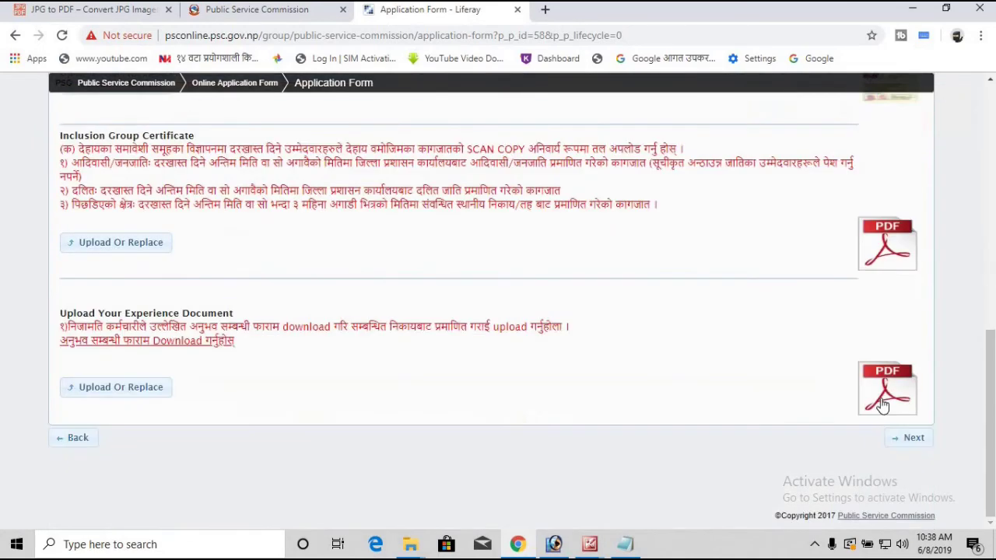
left_click(910, 437)
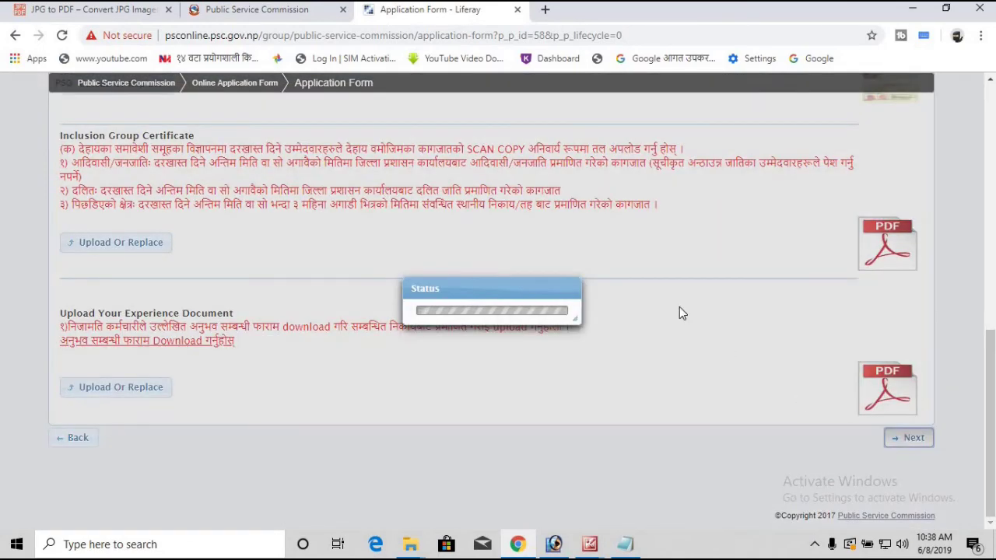
scroll(946, 263, "up", 4)
Step: Review the Complete Form's photo, signature, personal and address details, then continue to submission
scroll(935, 260, "down", 1)
scroll(905, 233, "down", 2)
scroll(905, 238, "down", 3)
scroll(904, 243, "up", 4)
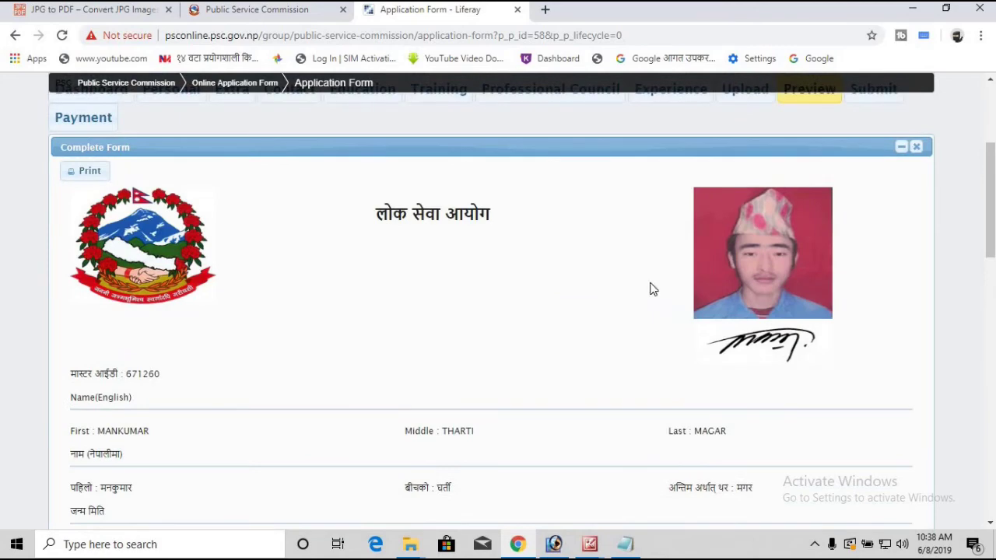
scroll(677, 280, "down", 15)
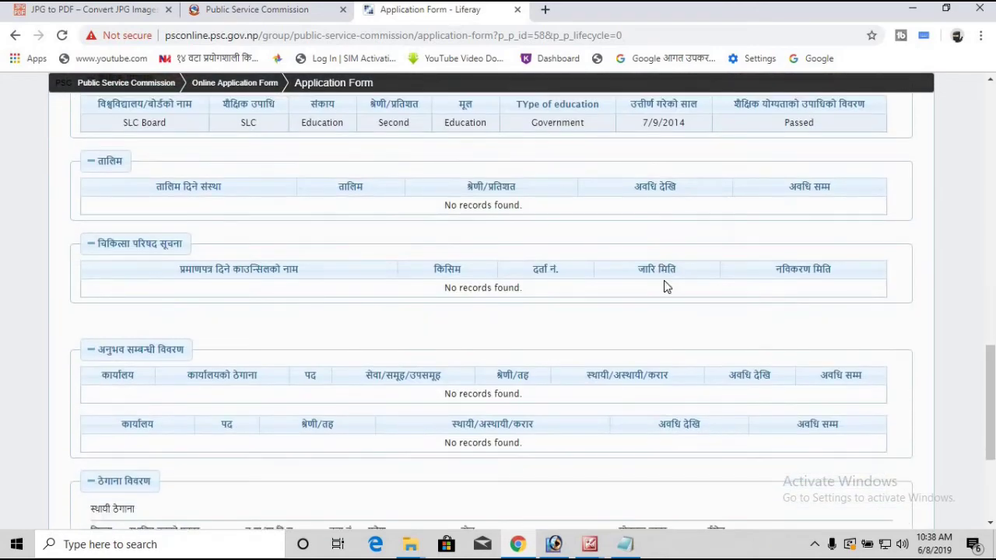
scroll(798, 296, "down", 3)
scroll(789, 291, "up", 7)
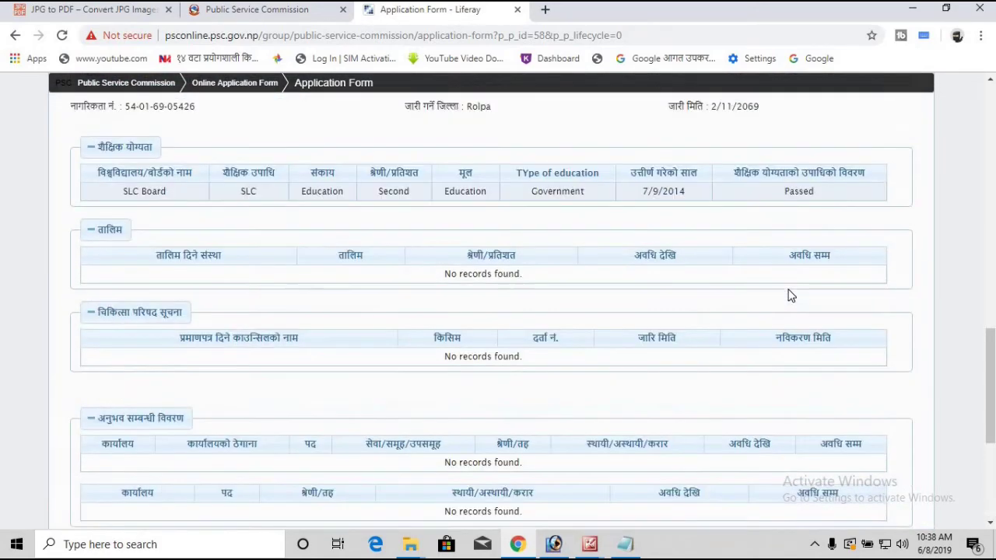
scroll(788, 295, "up", 8)
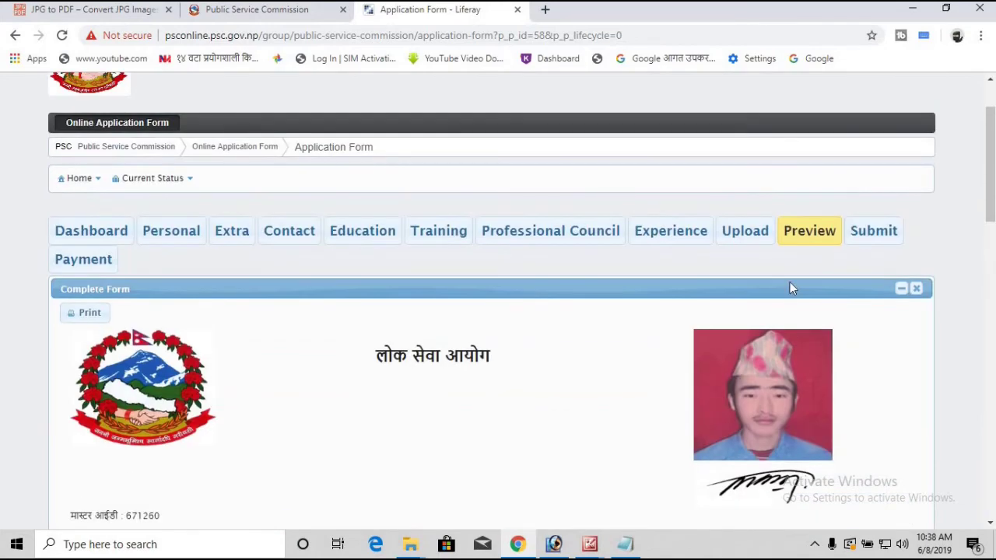
scroll(784, 278, "down", 1)
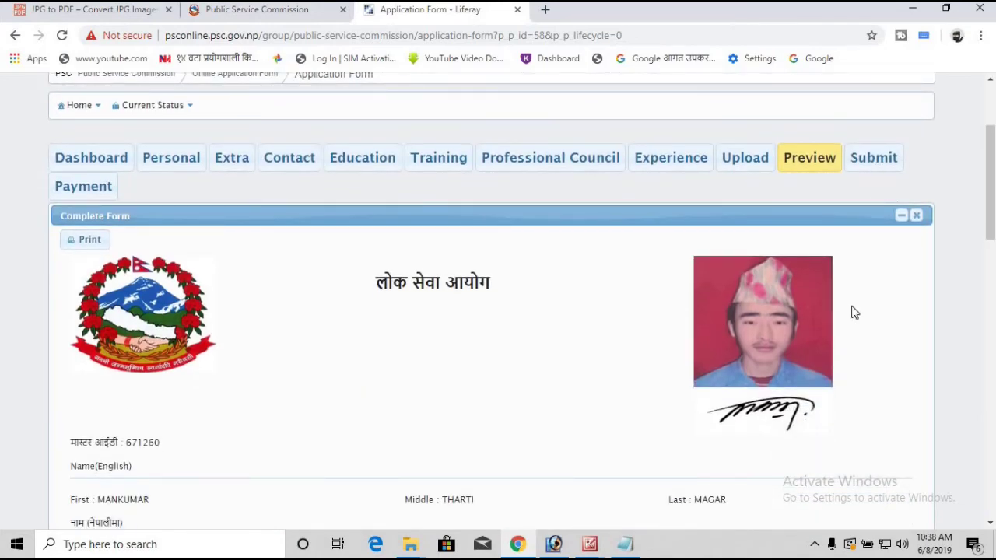
scroll(842, 258, "down", 1)
scroll(844, 255, "up", 2)
scroll(840, 251, "down", 1)
scroll(839, 254, "down", 15)
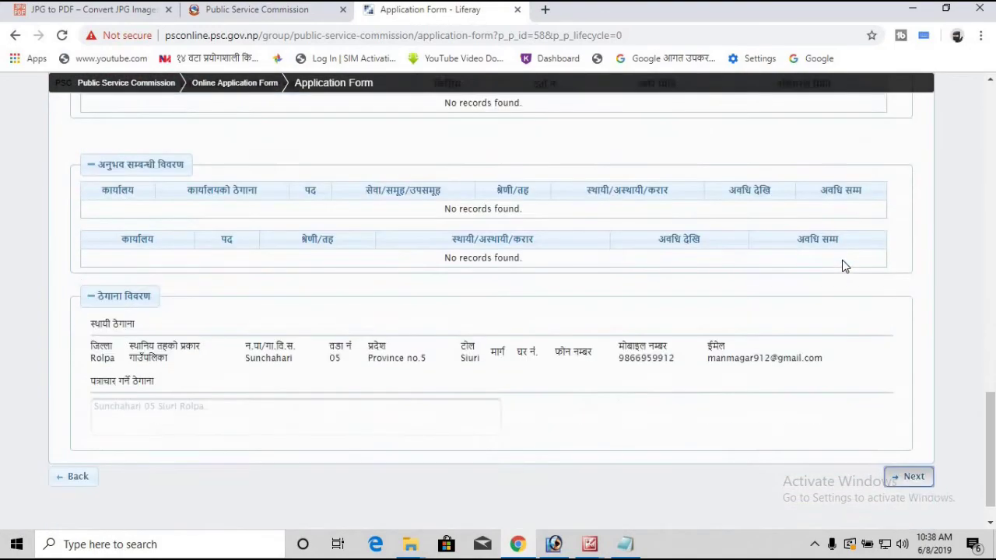
scroll(758, 231, "up", 13)
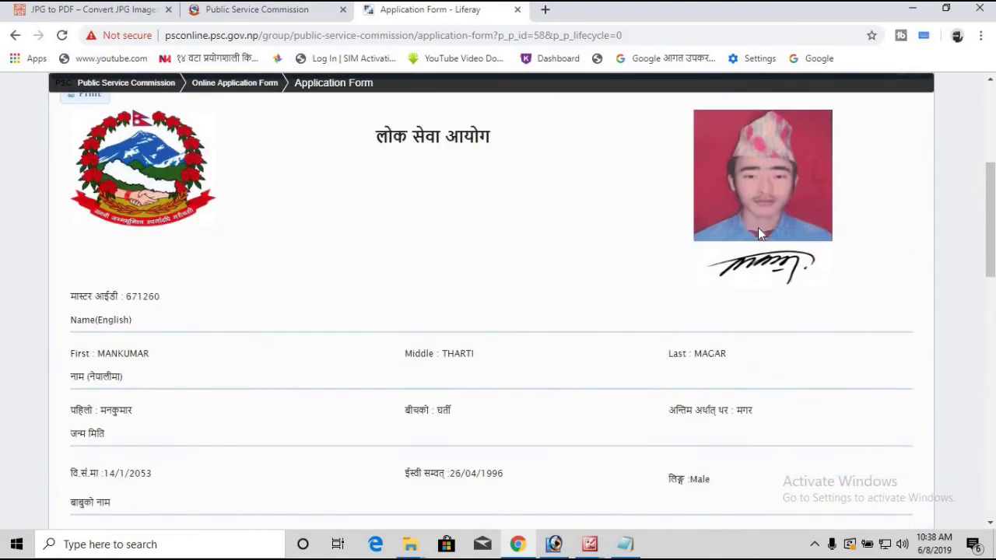
scroll(758, 233, "down", 13)
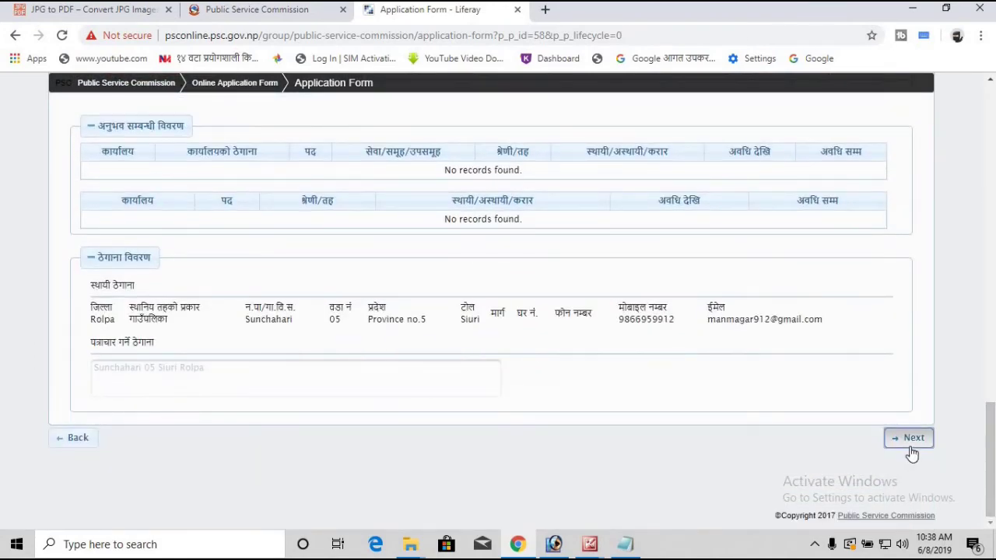
left_click(910, 448)
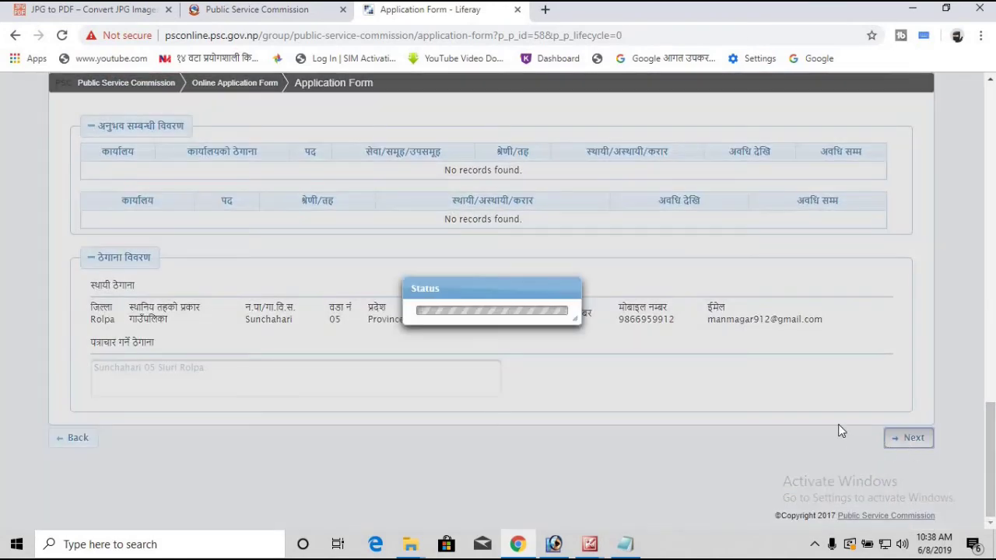
Step: On the Submit tab, list all advertisements still open for application
scroll(840, 427, "up", 7)
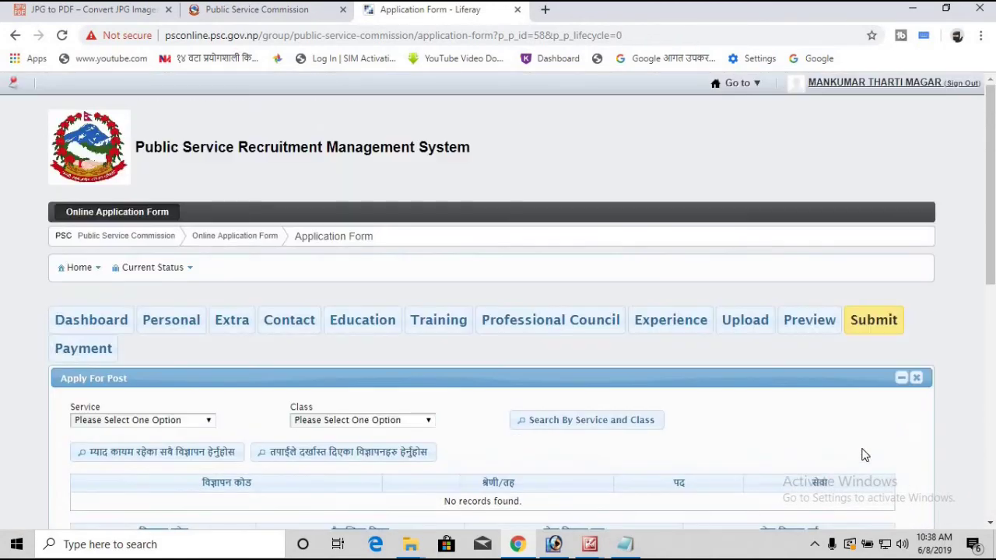
scroll(388, 272, "down", 3)
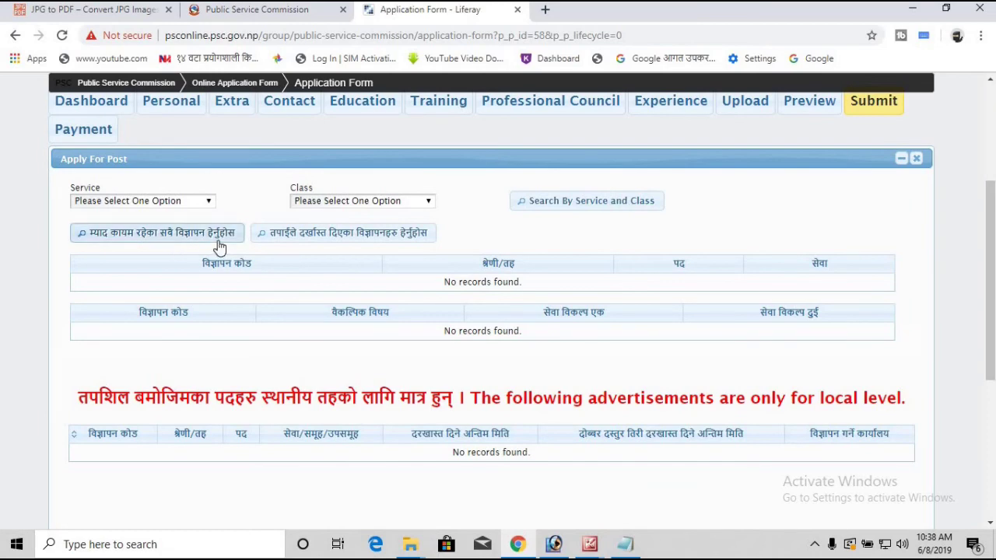
left_click(204, 243)
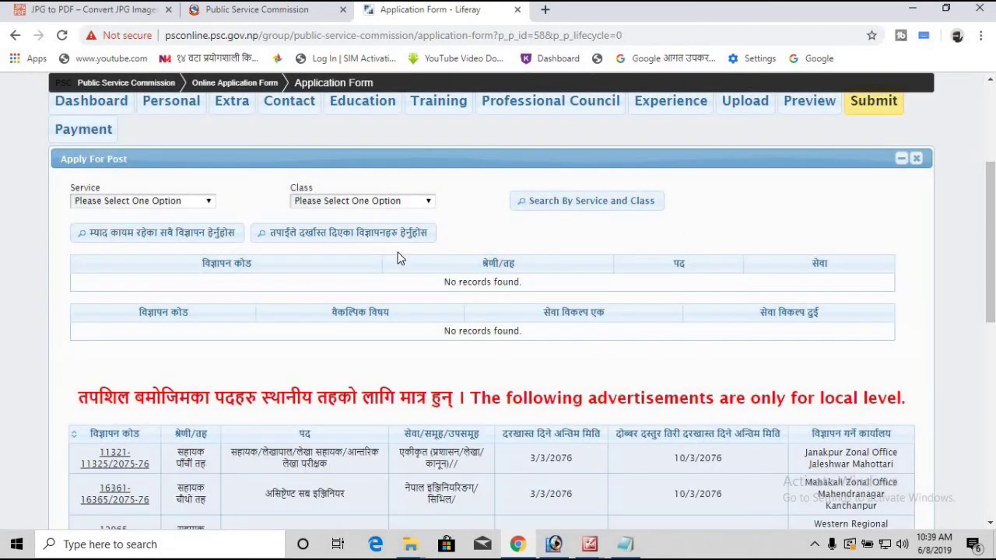
scroll(454, 294, "down", 4)
scroll(447, 292, "up", 4)
scroll(447, 292, "down", 2)
scroll(443, 289, "down", 3)
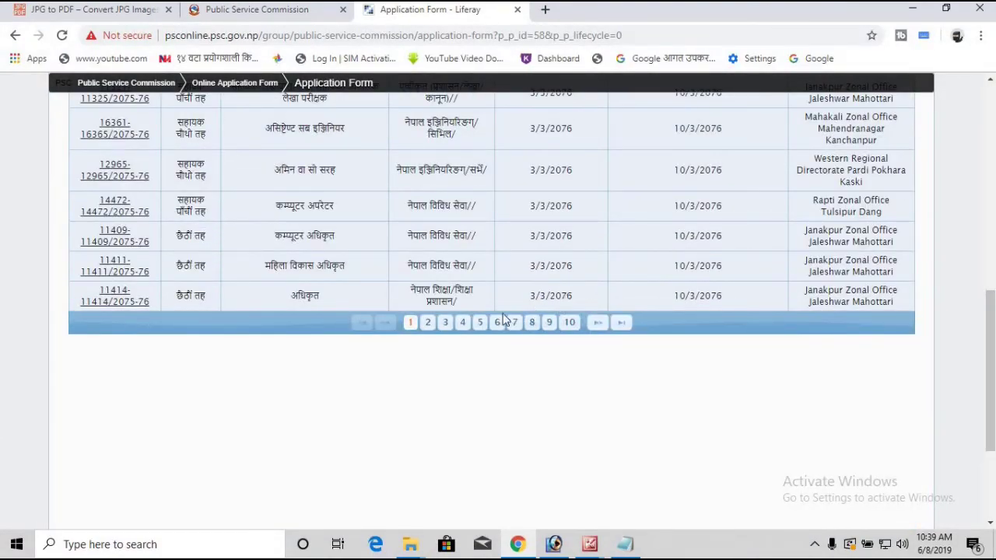
Step: Jump to the last page, 33, of the local-level advertisements list
left_click(620, 323)
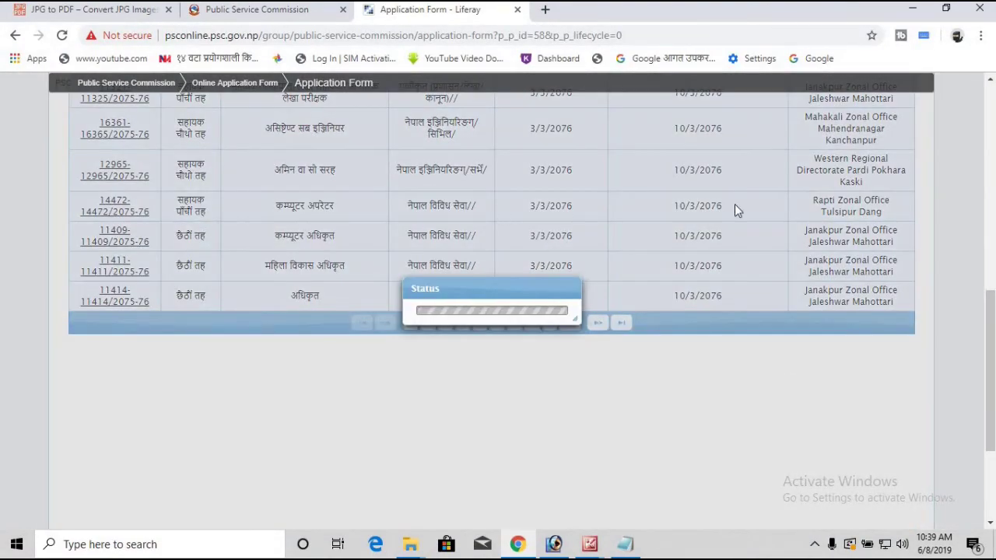
scroll(824, 217, "up", 3)
scroll(564, 202, "down", 1)
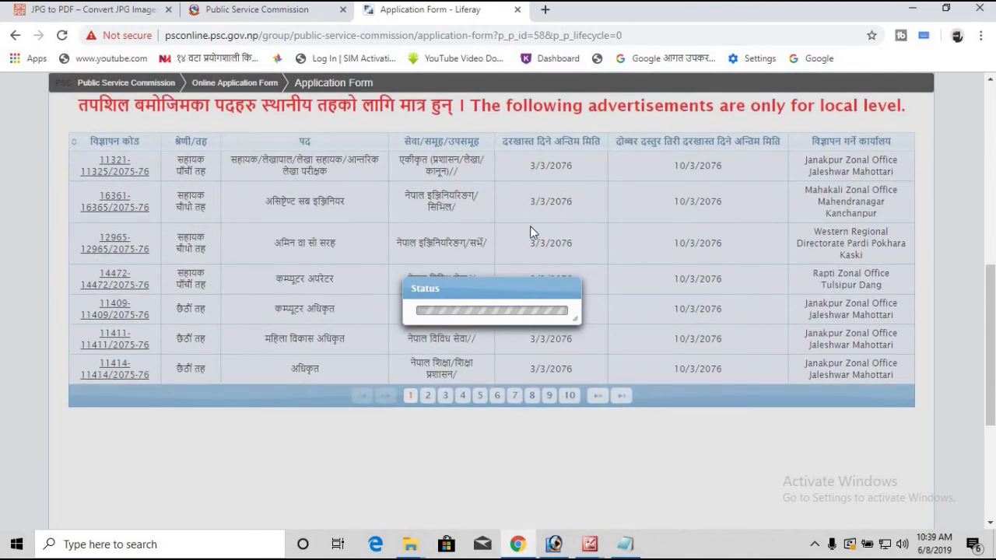
scroll(538, 246, "down", 1)
scroll(539, 248, "up", 2)
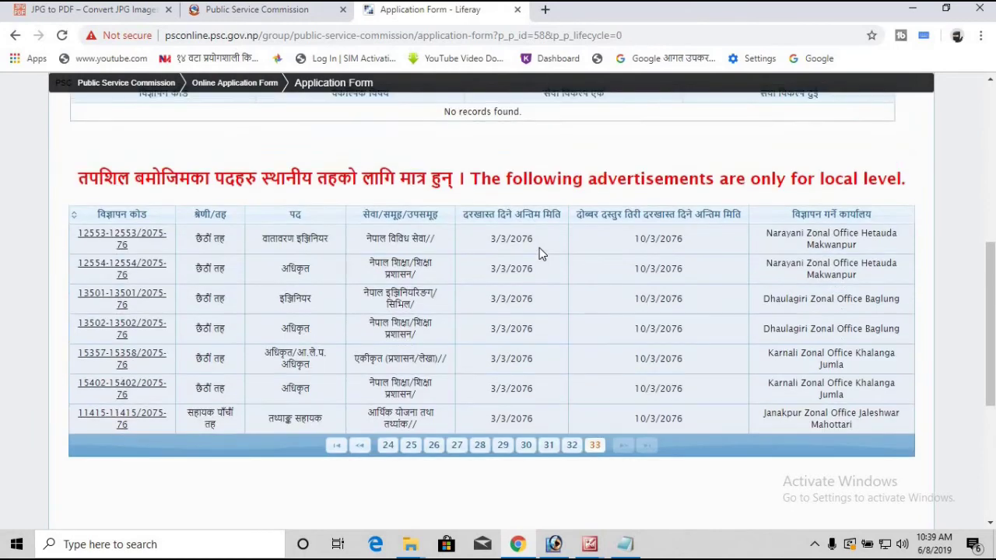
scroll(539, 247, "down", 1)
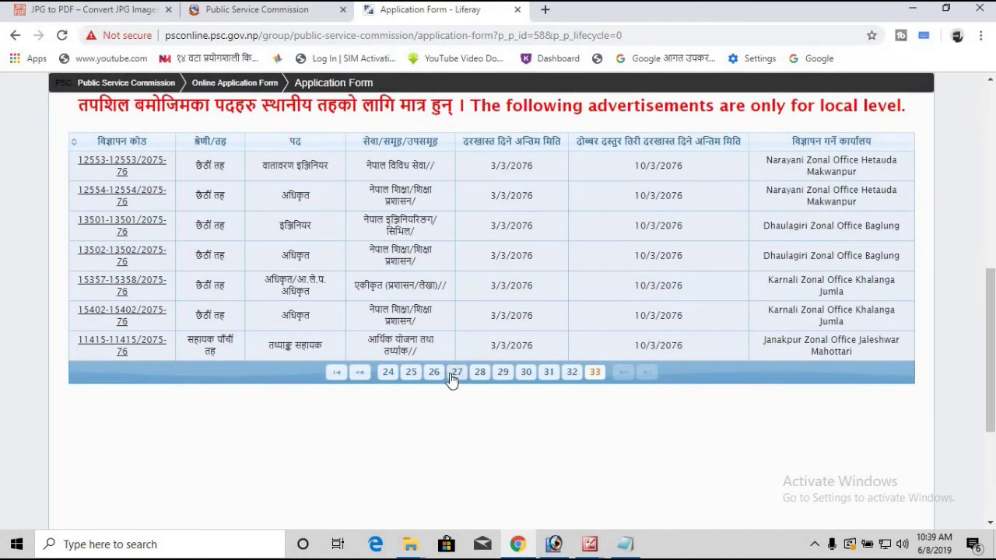
Step: Show page 27 of the advertisements list, with posts due 3/3/2076
left_click(455, 374)
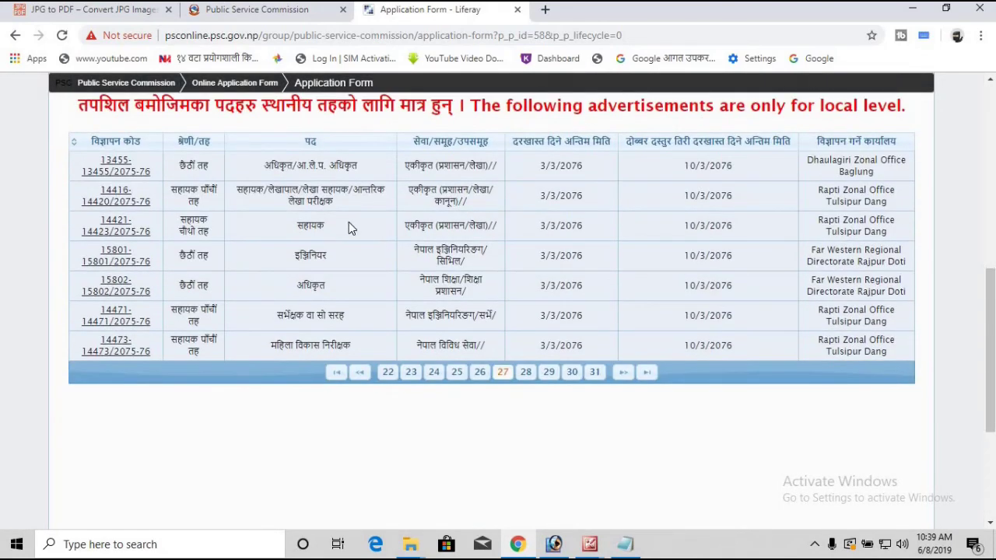
scroll(355, 234, "up", 1)
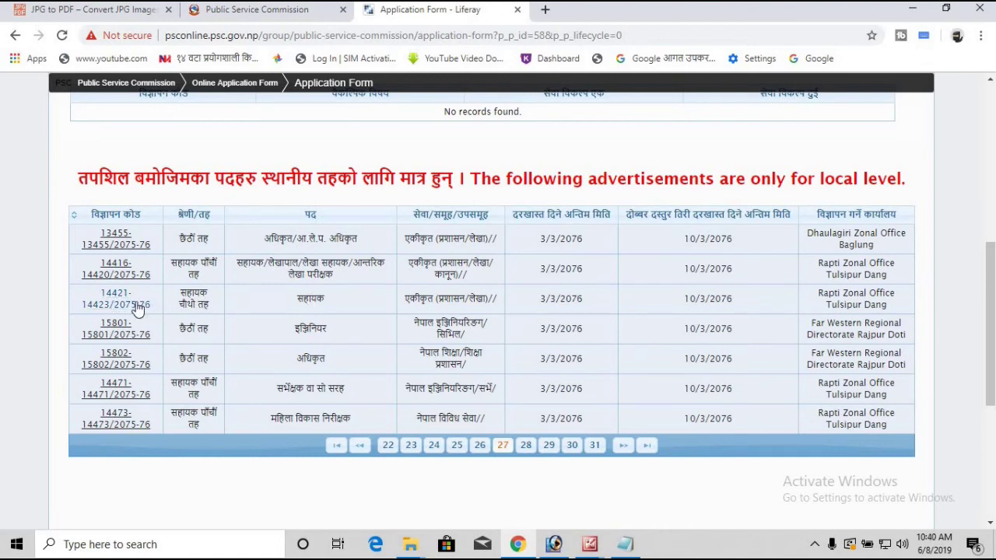
left_click(133, 305)
scroll(452, 319, "down", 4)
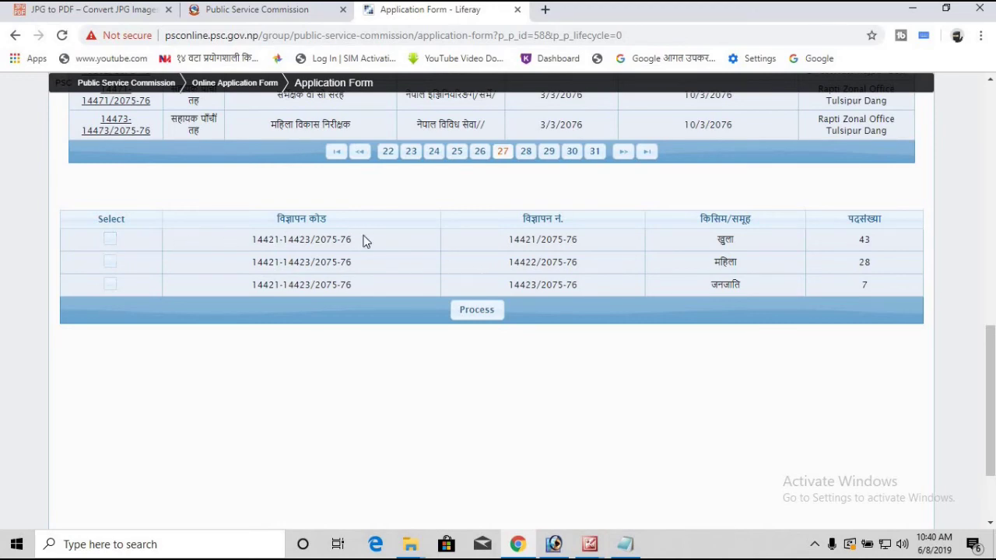
scroll(375, 245, "up", 3)
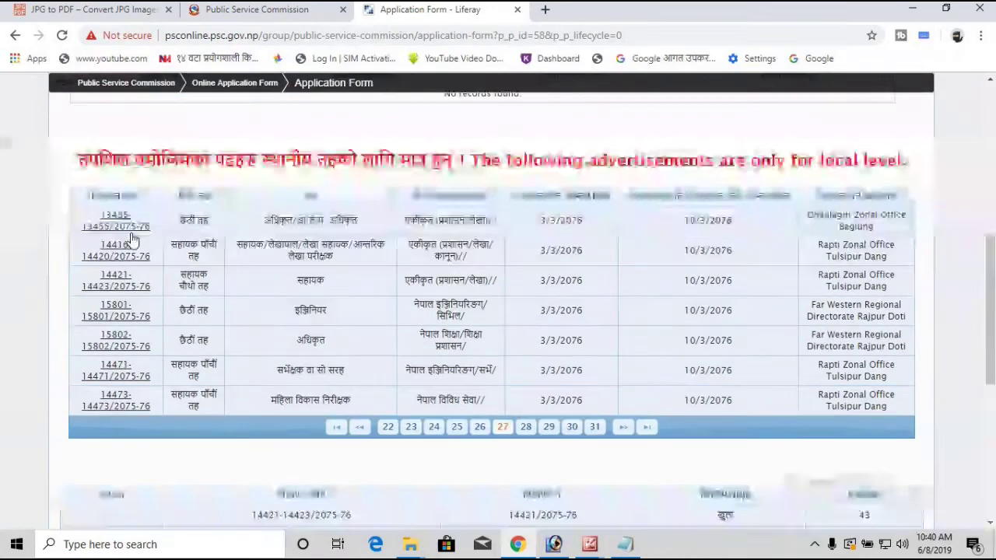
scroll(282, 312, "down", 3)
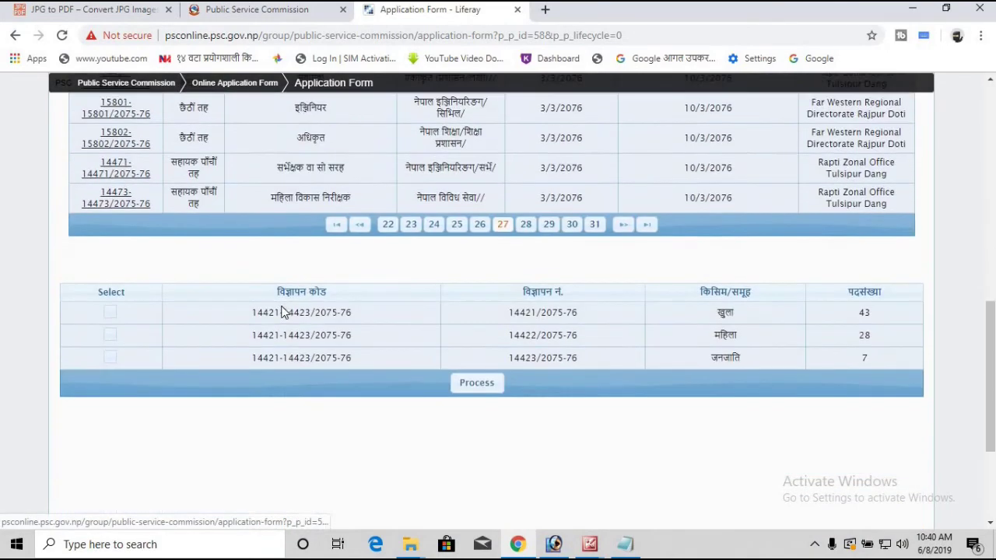
scroll(282, 312, "down", 2)
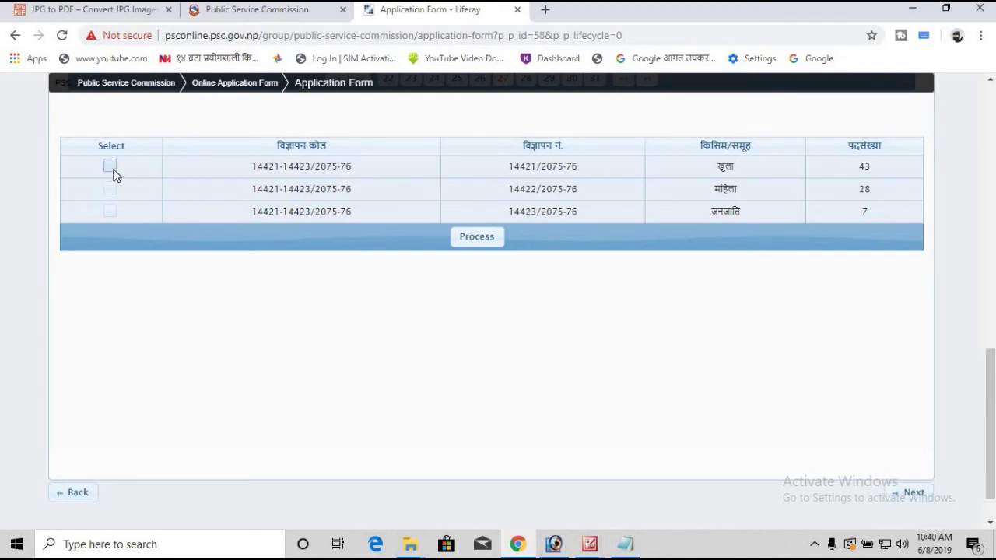
Step: Select only the open quota 14421/2075-76, leaving 14422 and 14423 unticked
left_click(109, 167)
left_click(110, 189)
left_click(110, 213)
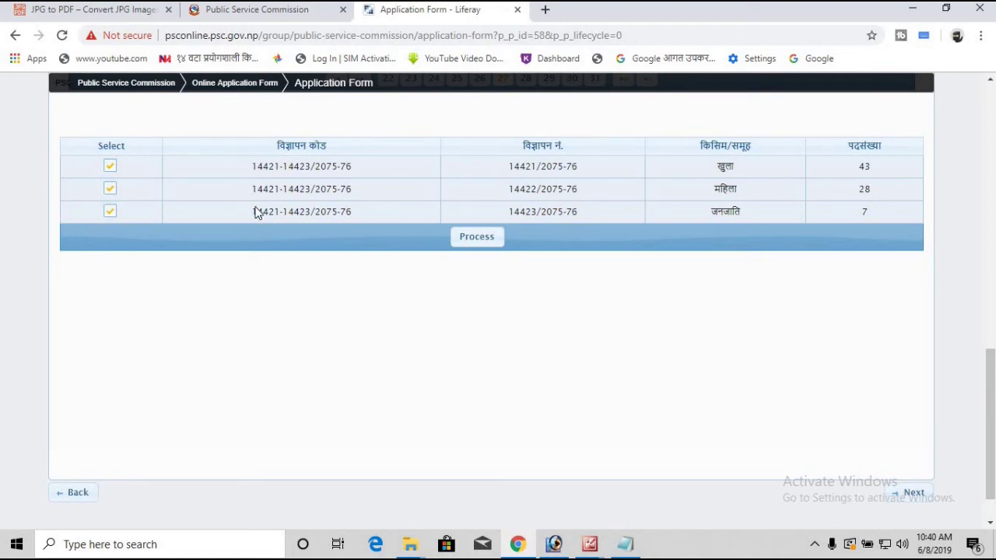
left_click(113, 213)
left_click(109, 191)
scroll(480, 197, "up", 10)
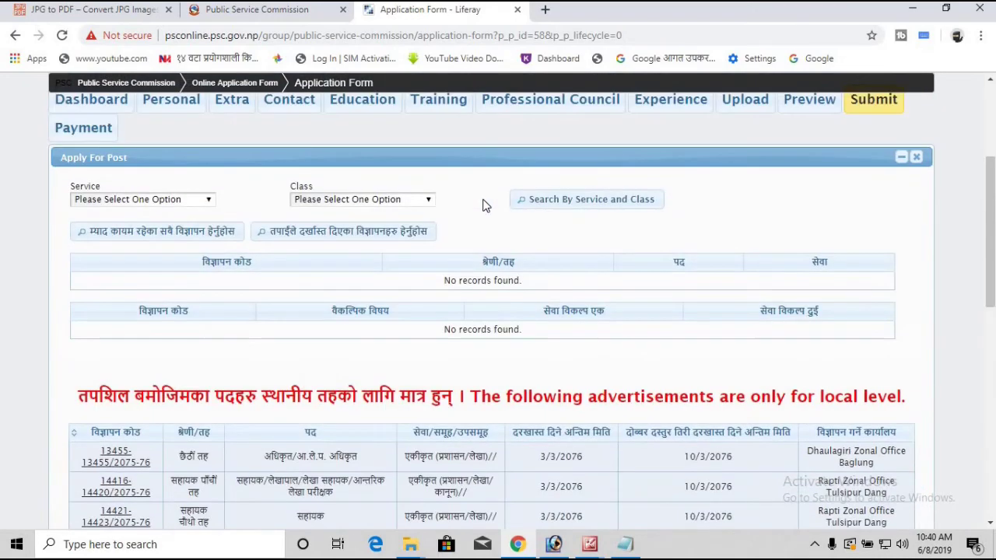
scroll(483, 205, "down", 12)
scroll(480, 227, "up", 2)
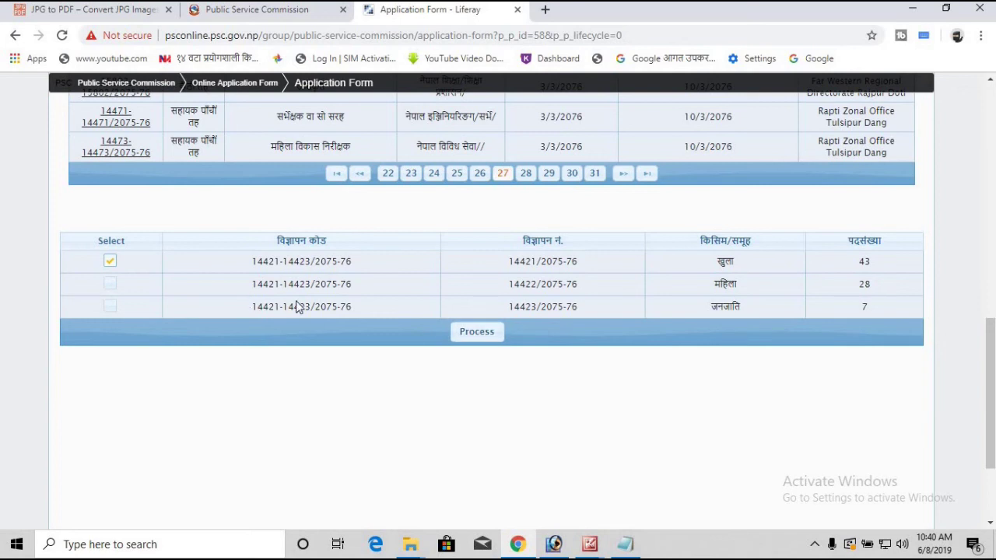
Step: Process the selected advertisement to reveal its 300.00 fee and qualification fields
left_click(476, 333)
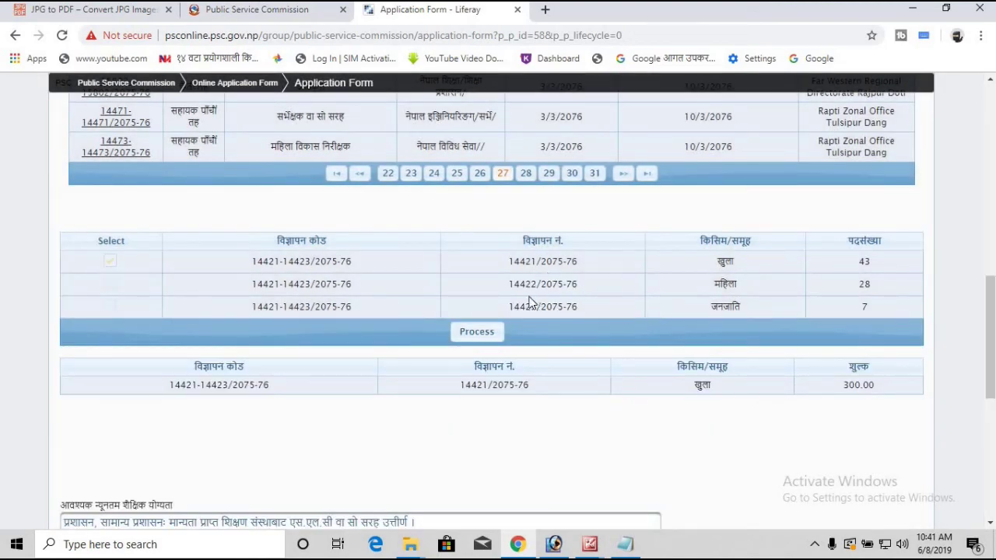
scroll(658, 334, "down", 2)
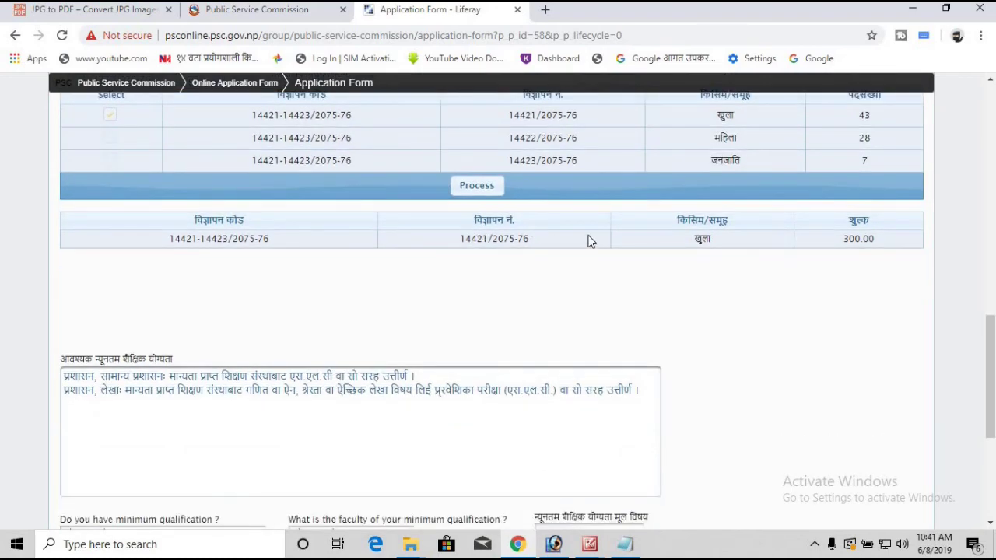
scroll(589, 241, "down", 2)
scroll(620, 283, "up", 3)
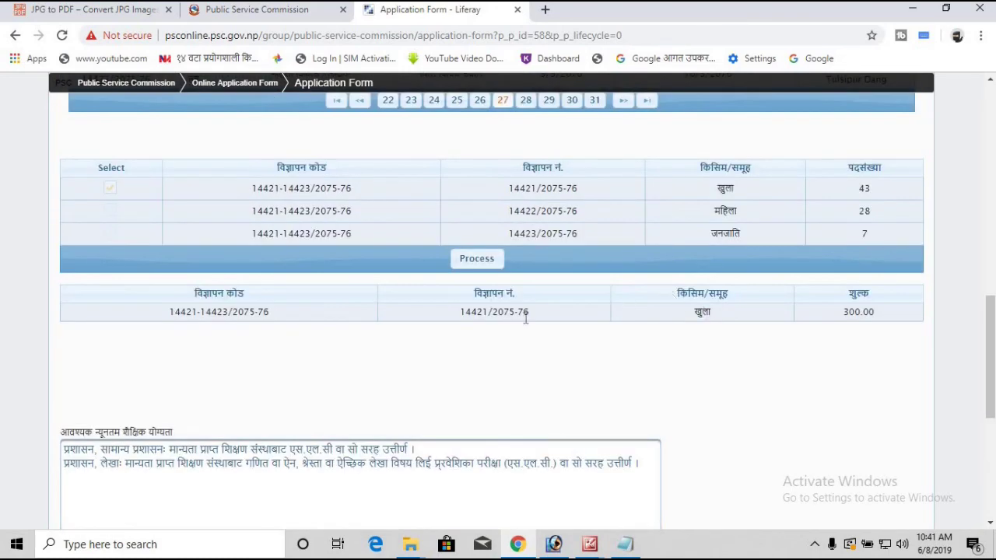
scroll(524, 318, "down", 4)
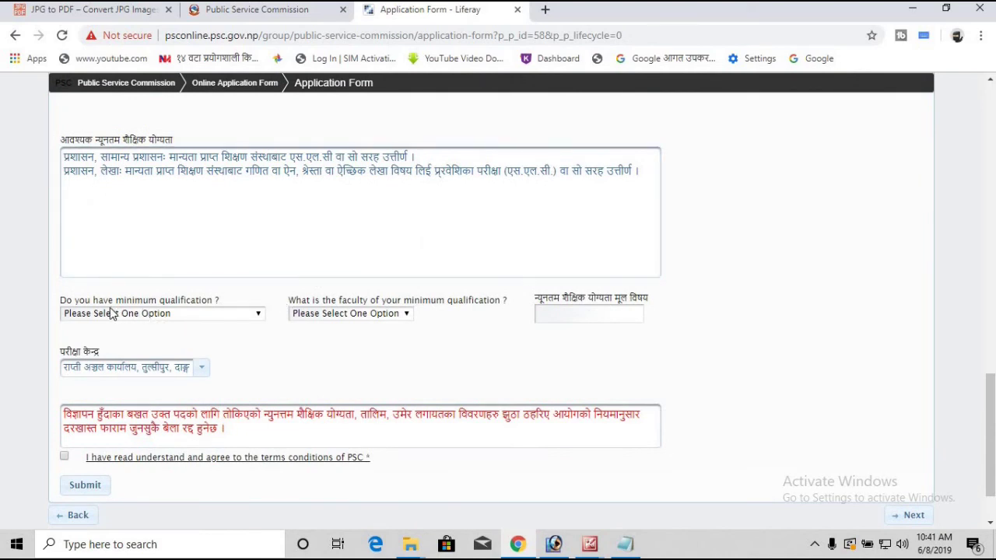
Step: Answer 'Yes i have minimum qualification', pick Education faculty, enter Education as subject, tick terms
left_click(259, 323)
left_click(204, 335)
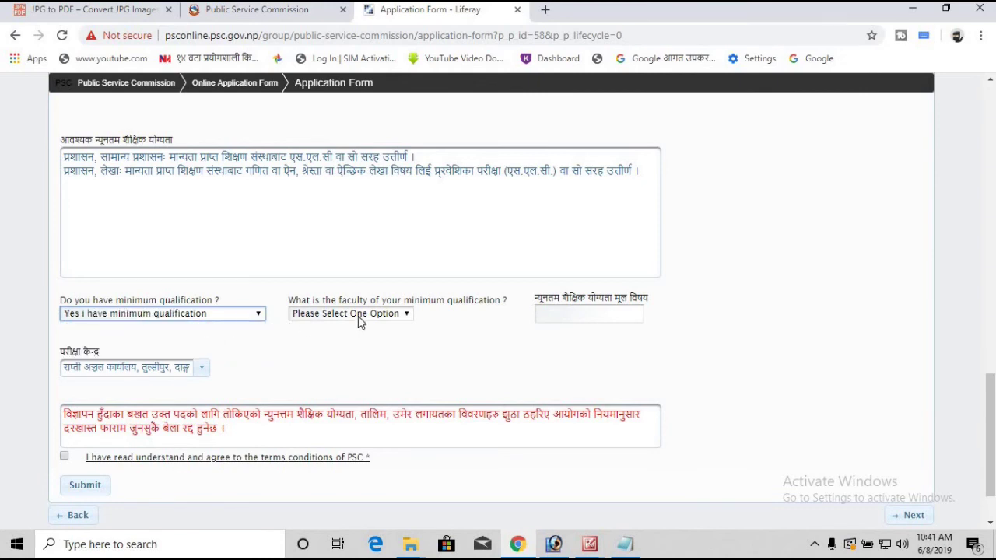
left_click(364, 317)
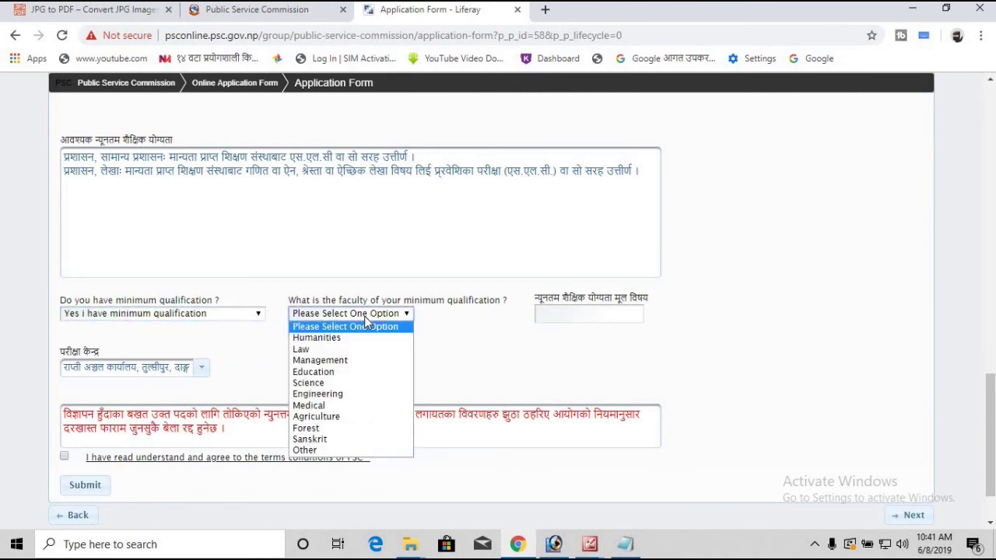
left_click(351, 372)
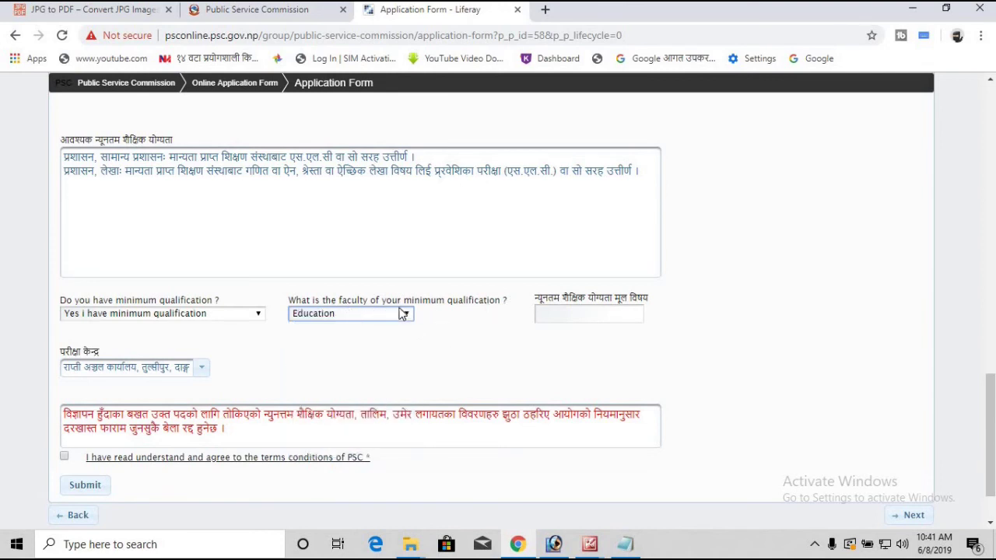
left_click(583, 318)
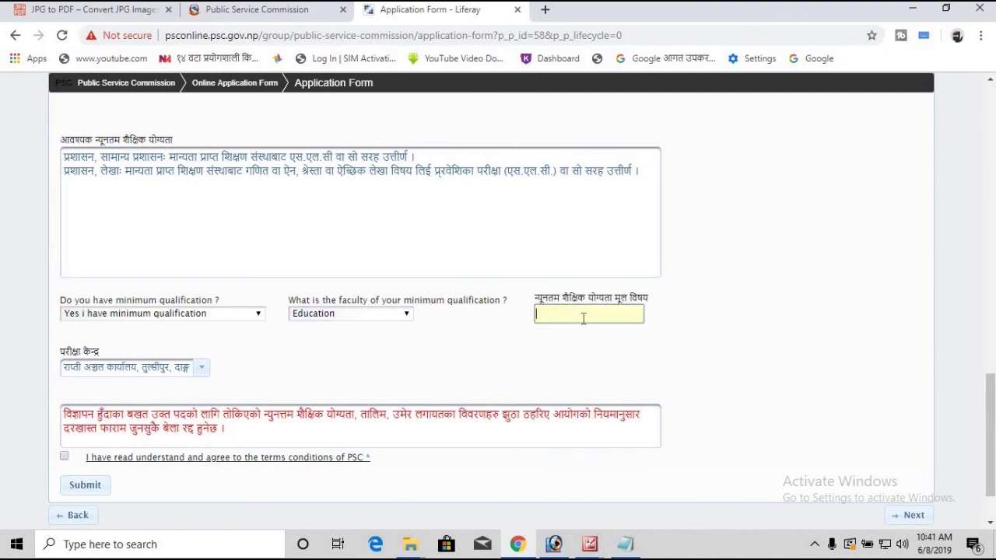
type("Education")
scroll(474, 368, "down", 2)
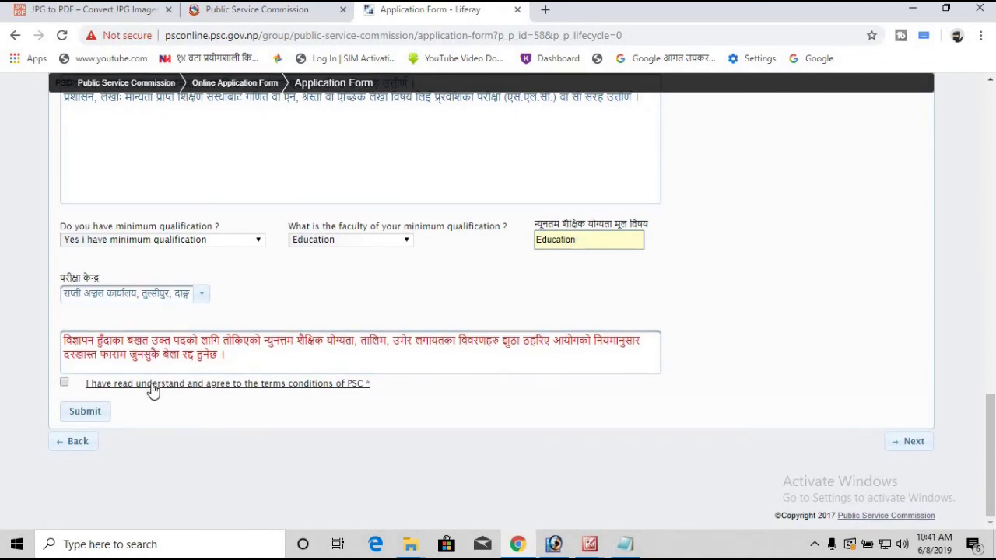
left_click(65, 385)
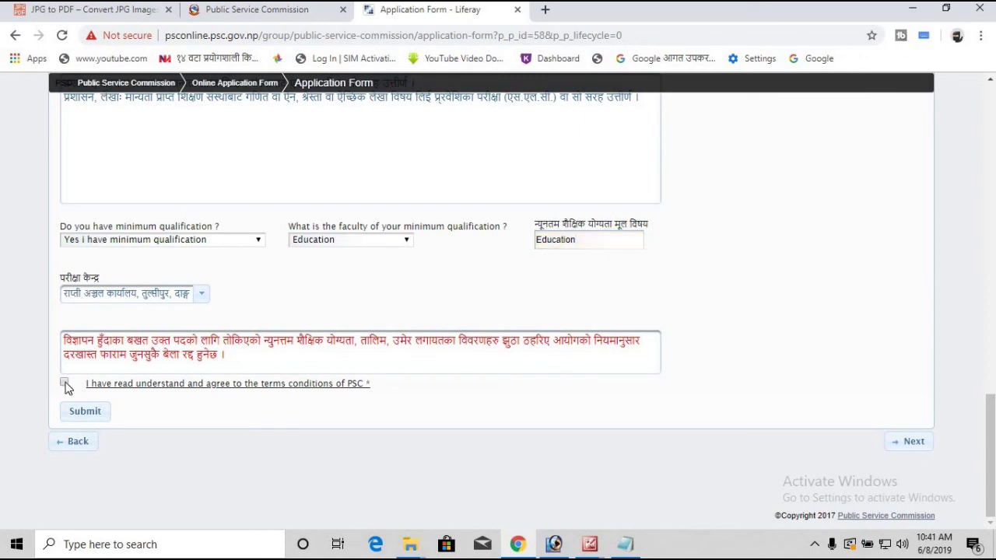
Step: Submit the 14421/2075-76 application with 'Yes i want to submit' and dismiss the success notice
left_click(85, 417)
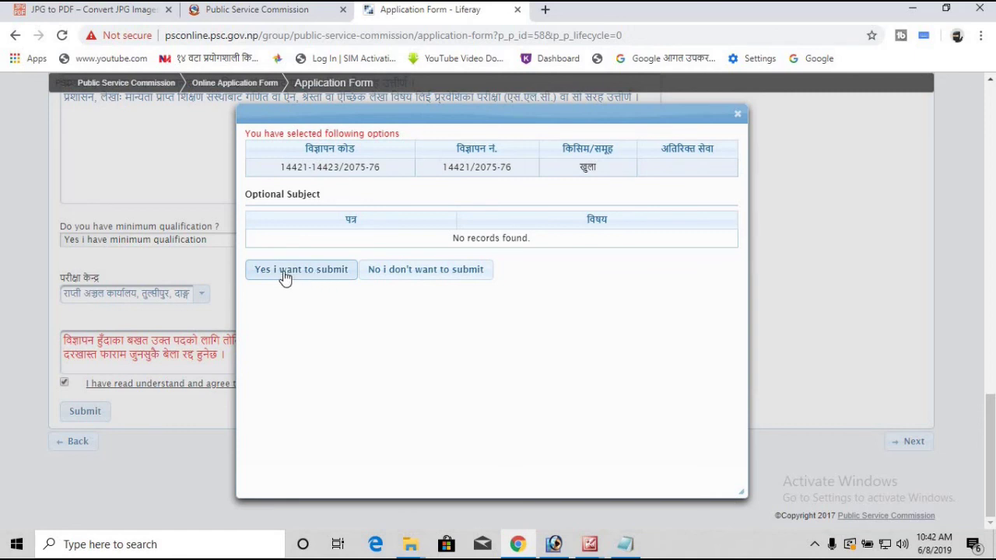
left_click(300, 274)
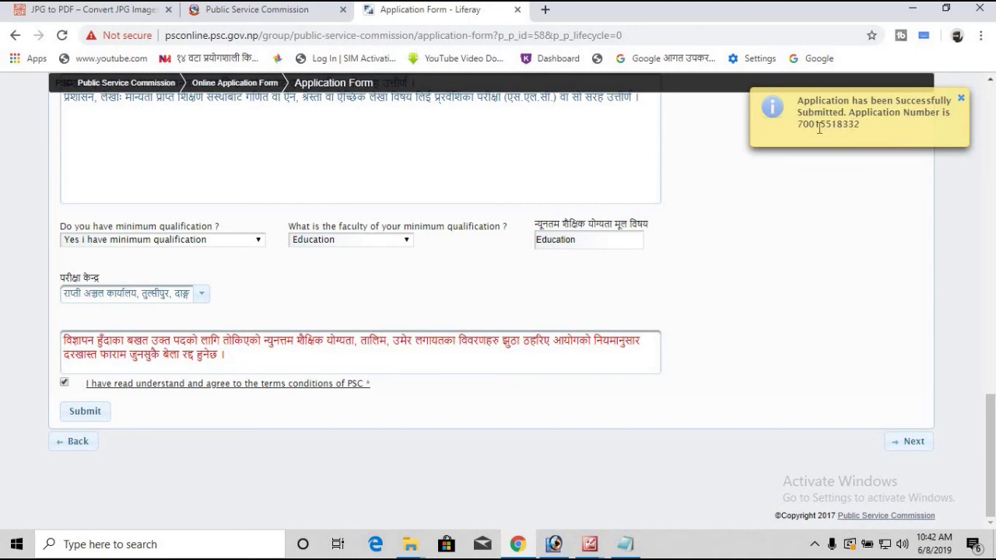
scroll(815, 125, "up", 1)
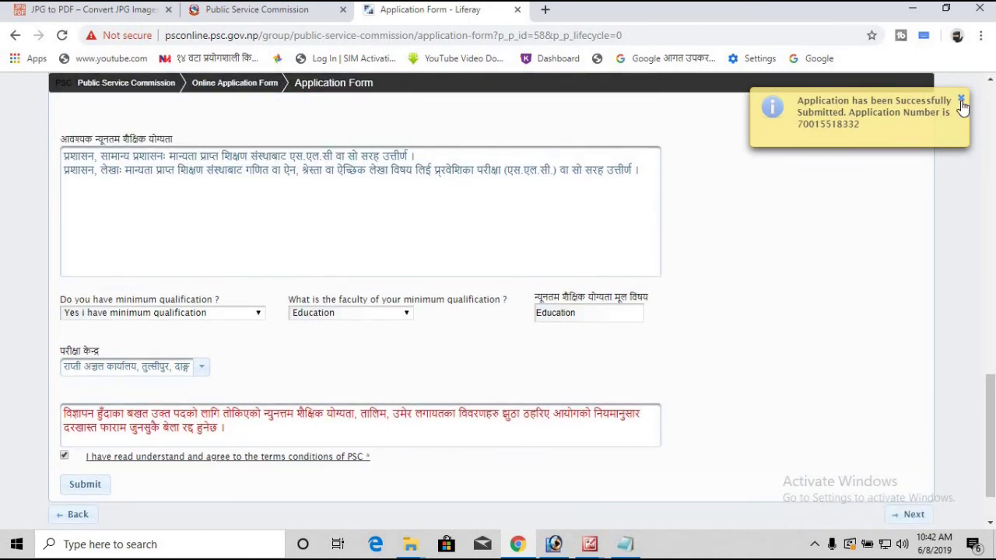
left_click(961, 102)
scroll(633, 200, "up", 4)
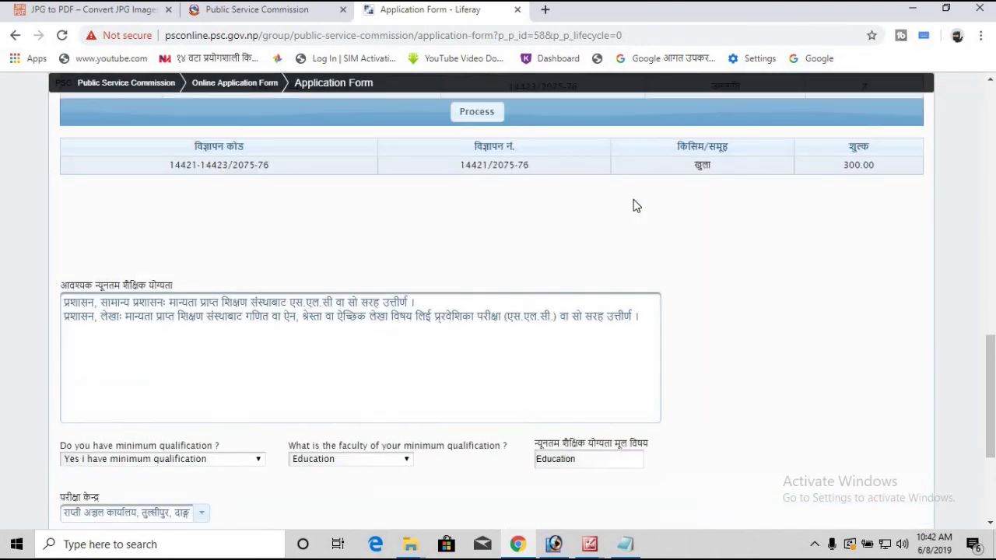
scroll(640, 203, "up", 10)
scroll(639, 204, "down", 3)
scroll(641, 207, "down", 11)
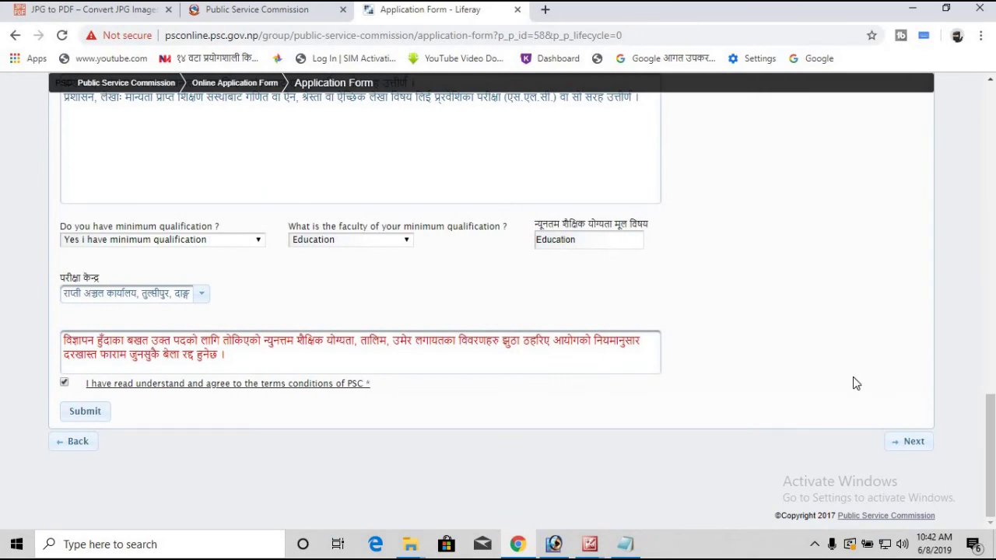
left_click(916, 442)
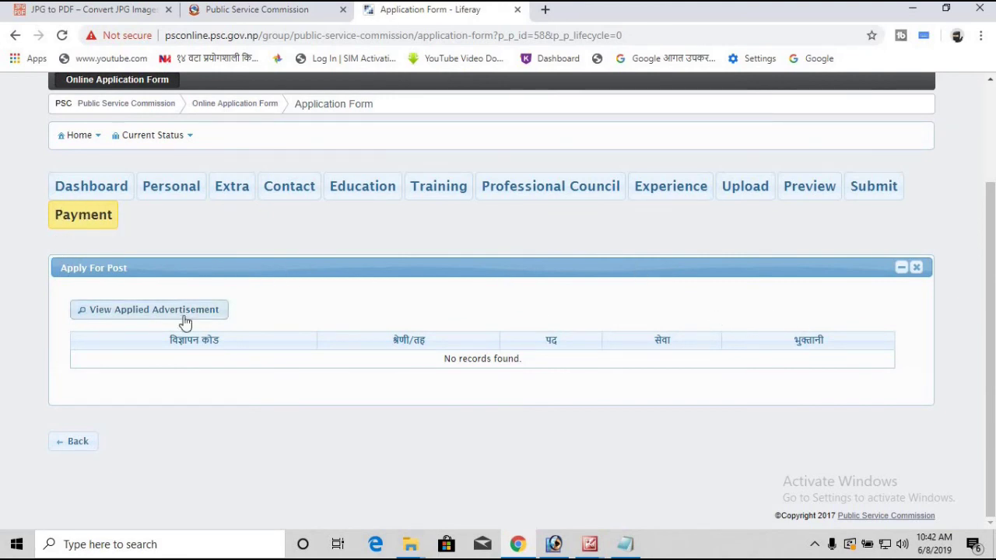
left_click(127, 311)
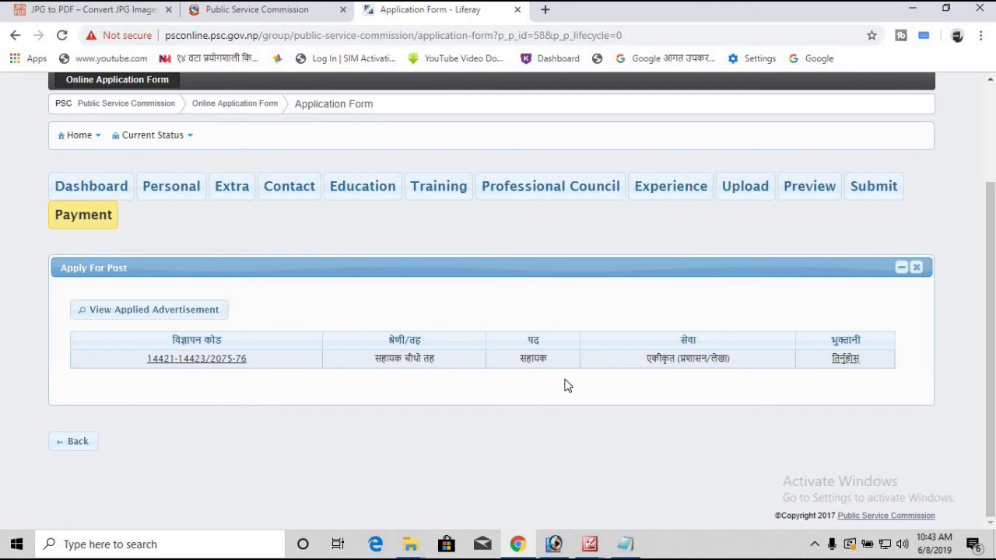
left_click(845, 360)
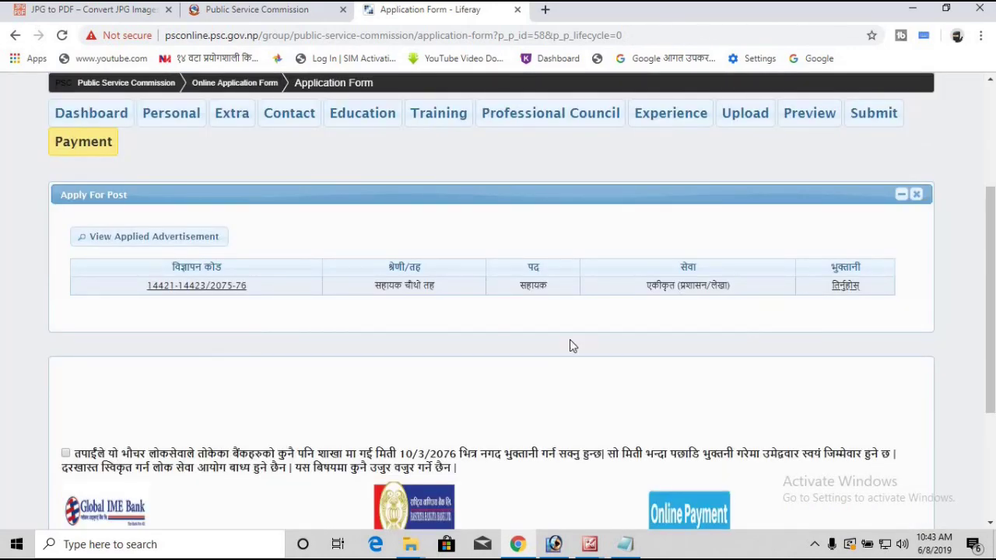
Step: Accept the 10/3/2076 cash-payment deadline notice to enable the bank payment buttons
scroll(404, 436, "down", 3)
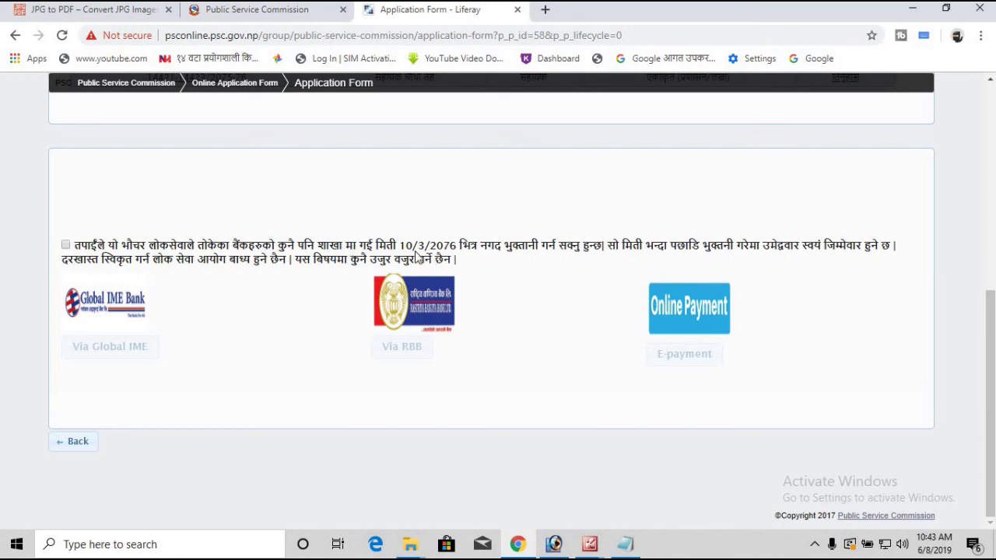
left_click(66, 246)
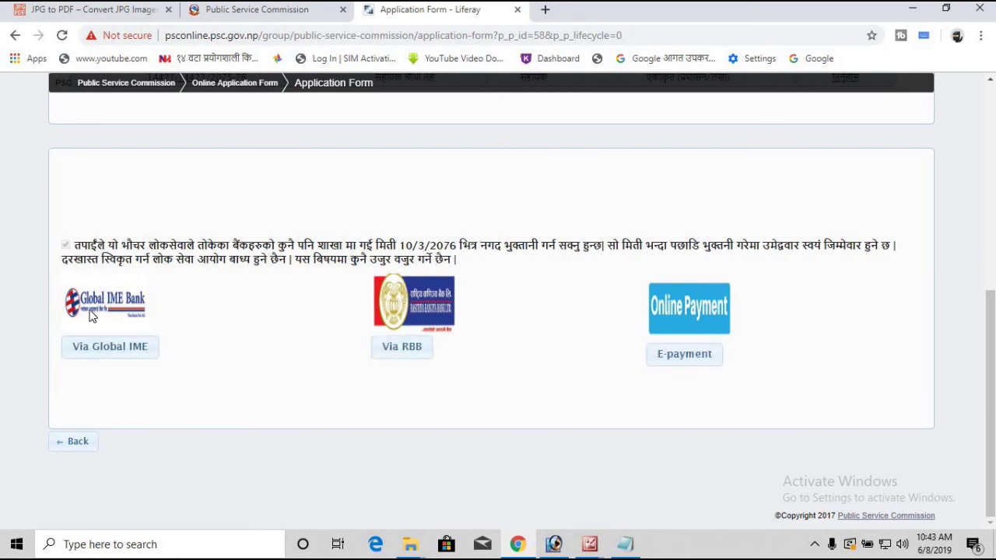
Step: Generate the Global IME voucher for the 300.00 fee and print it with Pay Cash(Print)
left_click(87, 356)
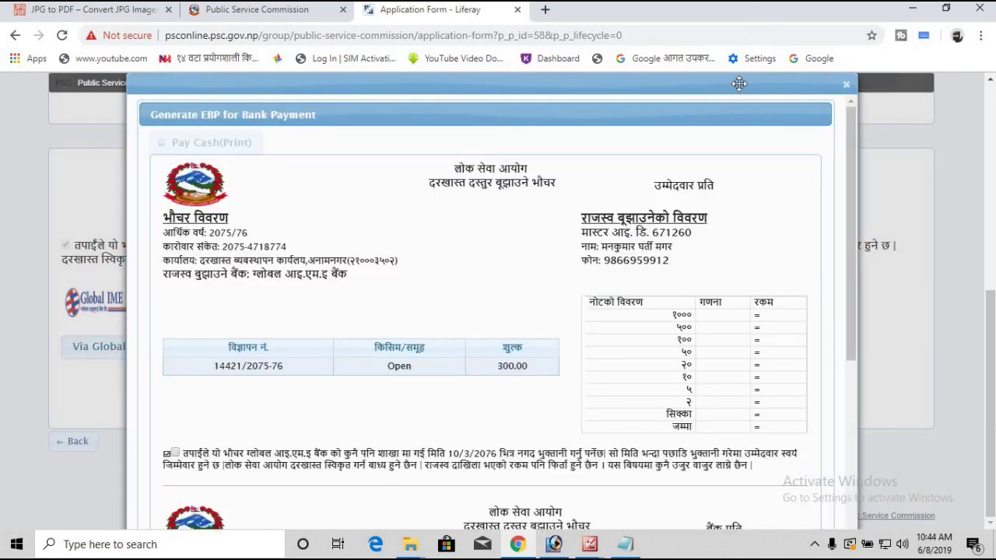
scroll(679, 165, "down", 4)
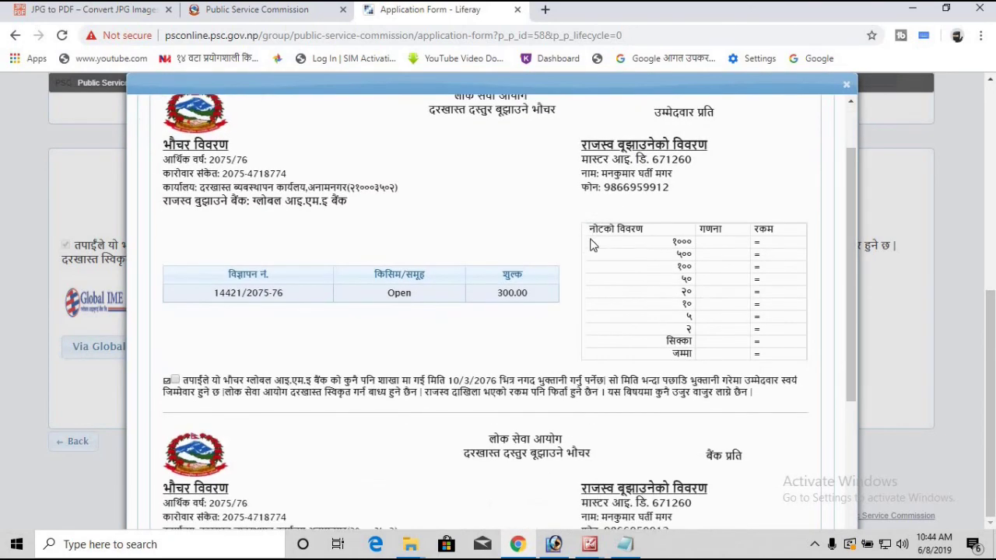
scroll(596, 254, "down", 2)
scroll(396, 211, "up", 6)
scroll(396, 211, "down", 4)
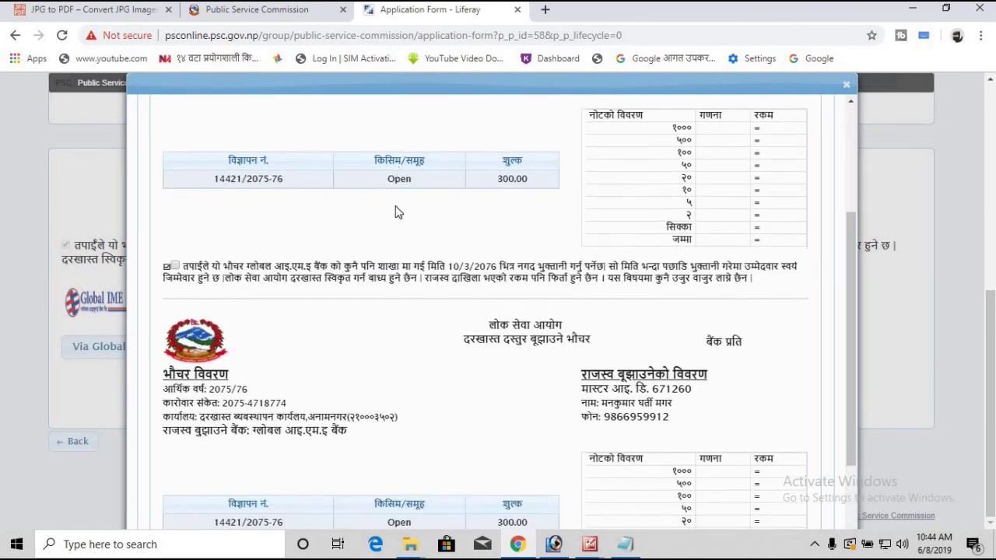
scroll(403, 212, "up", 1)
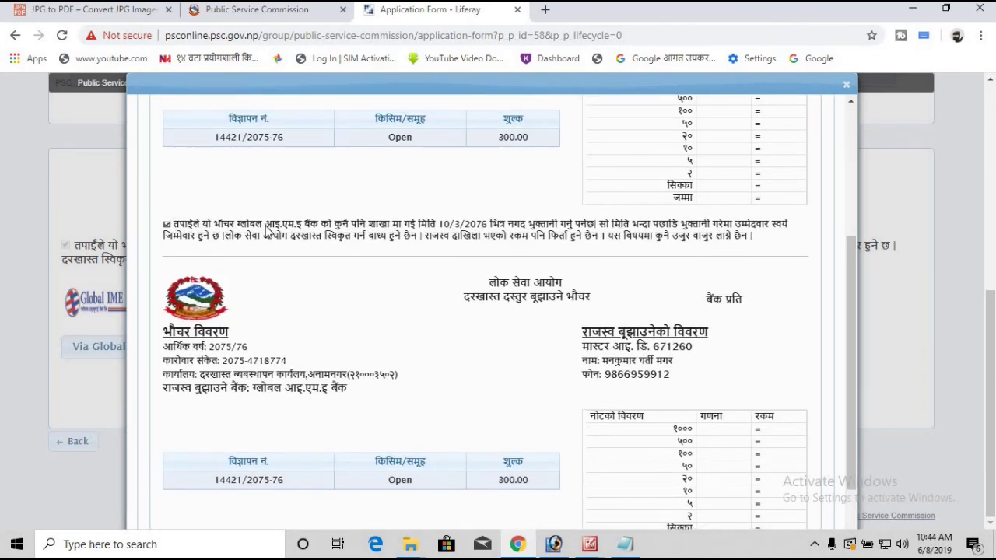
scroll(265, 226, "up", 3)
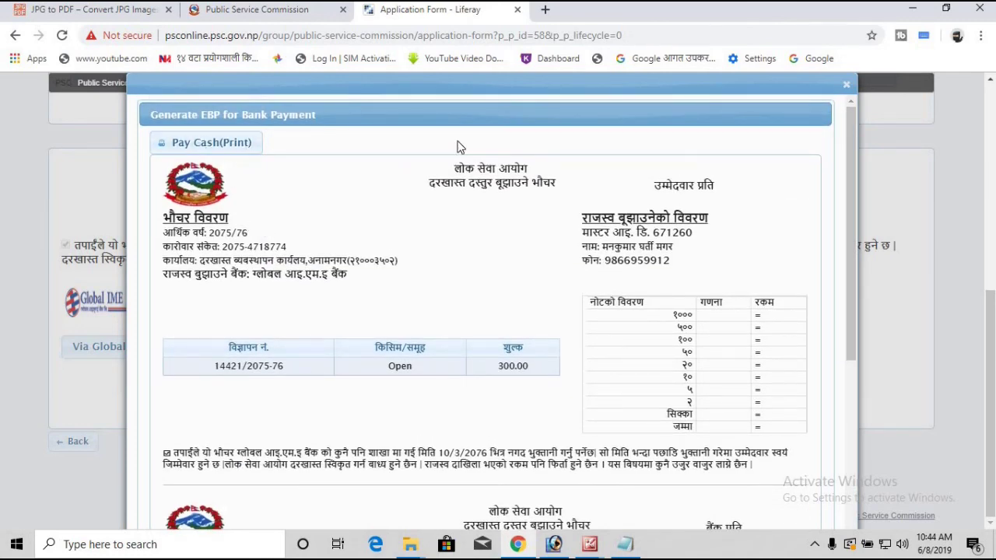
scroll(337, 342, "down", 4)
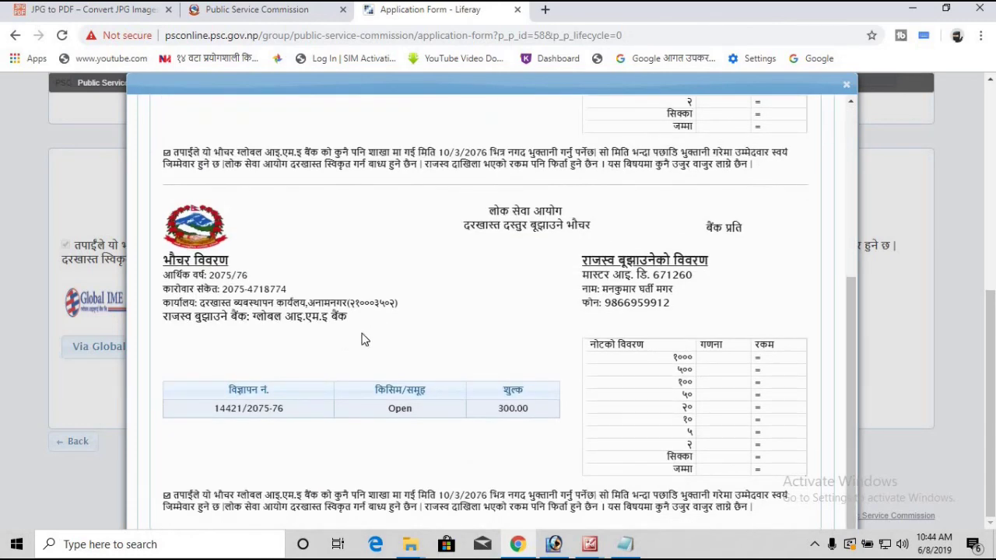
scroll(245, 160, "up", 4)
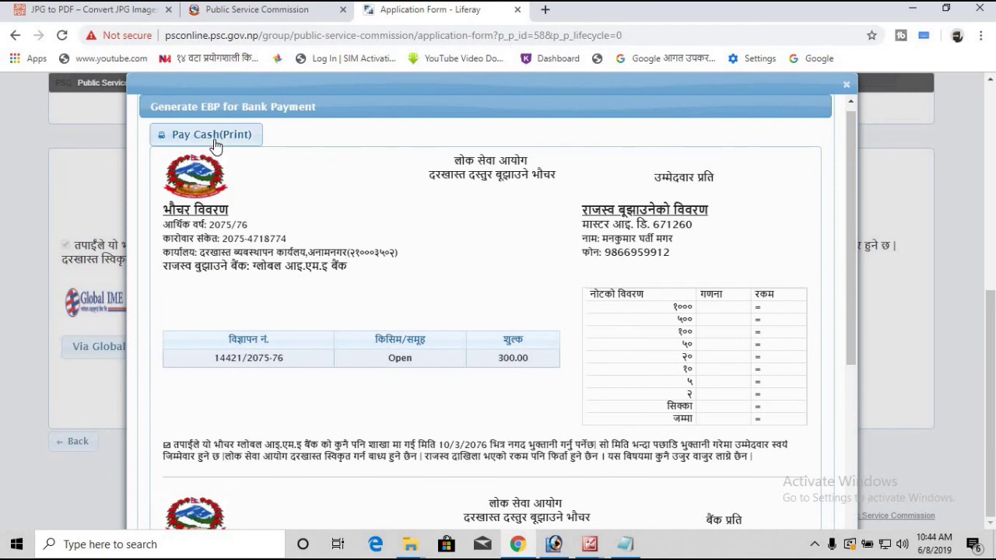
left_click(215, 146)
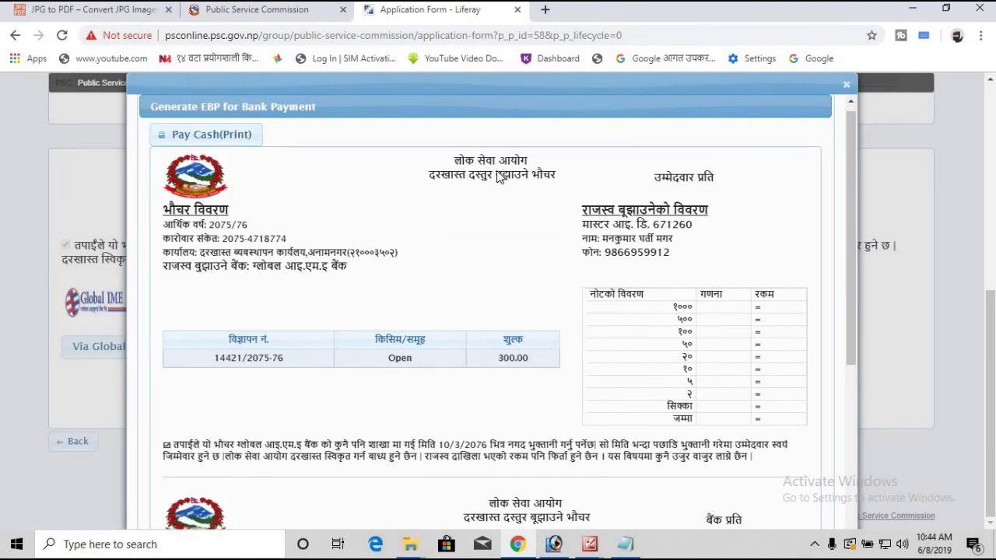